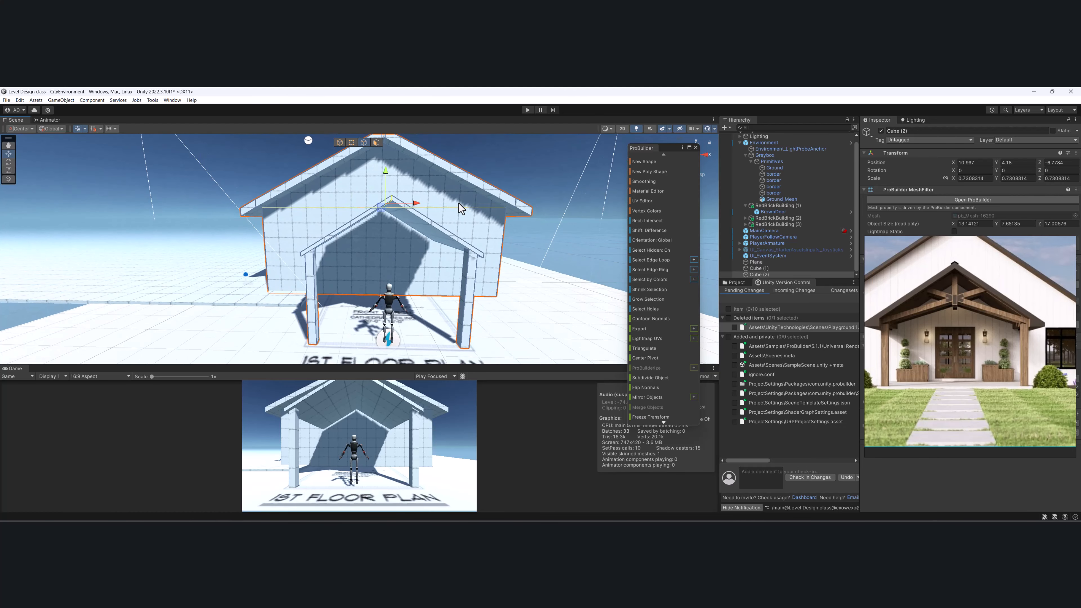
- Create a ProBuilder box shape about 4.86 units long on the ground between the two front porch posts
alt+drag(478, 255, 361, 189)
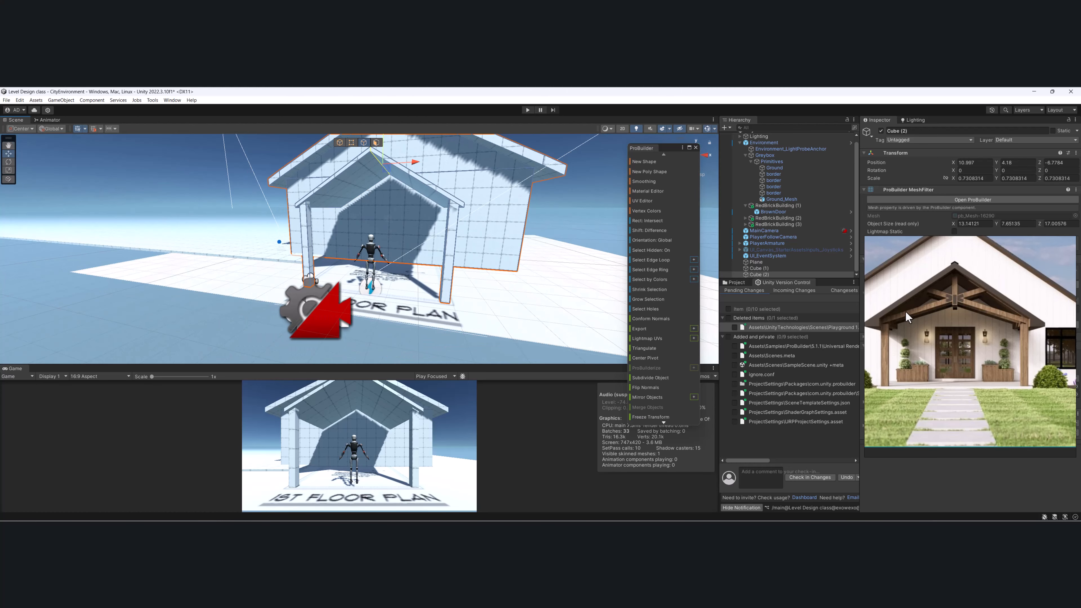
click(651, 162)
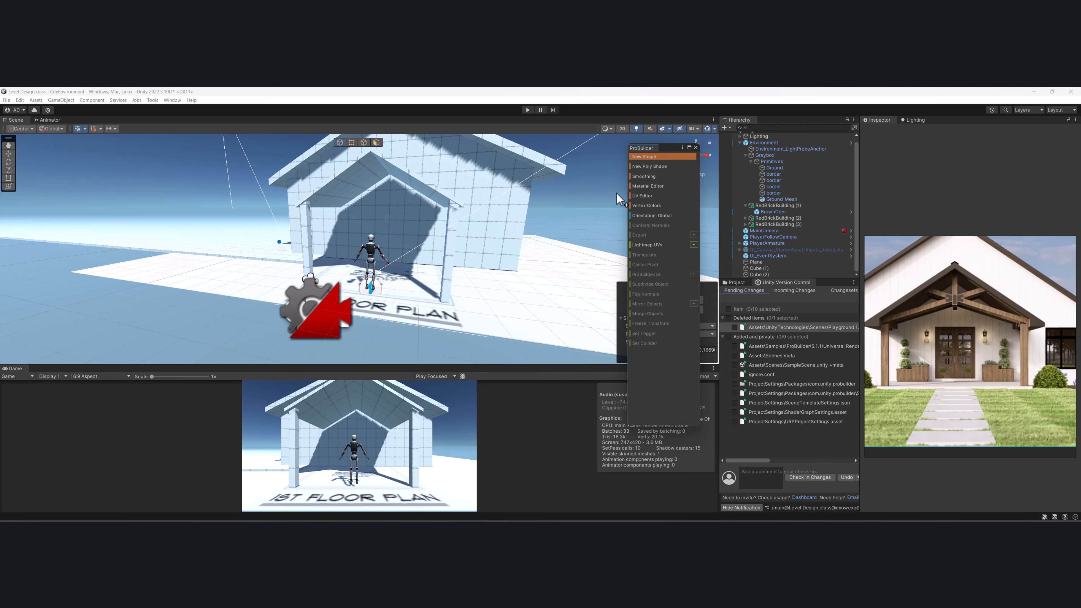
alt+drag(366, 238, 333, 243)
scroll(334, 243, up, 5)
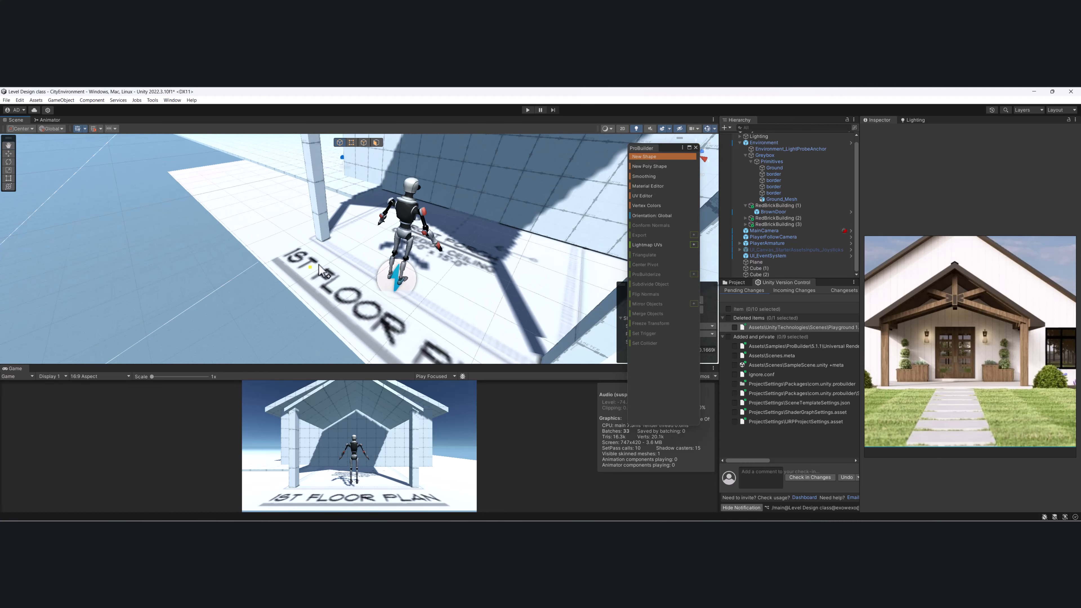
scroll(329, 254, down, 2)
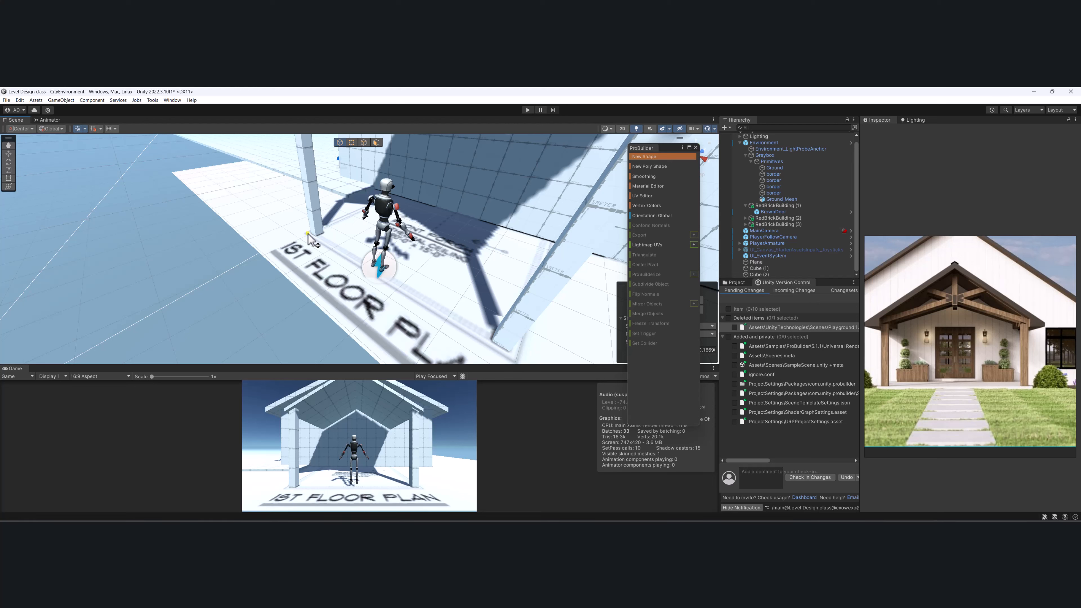
drag(308, 234, 480, 348)
scroll(518, 332, down, 1)
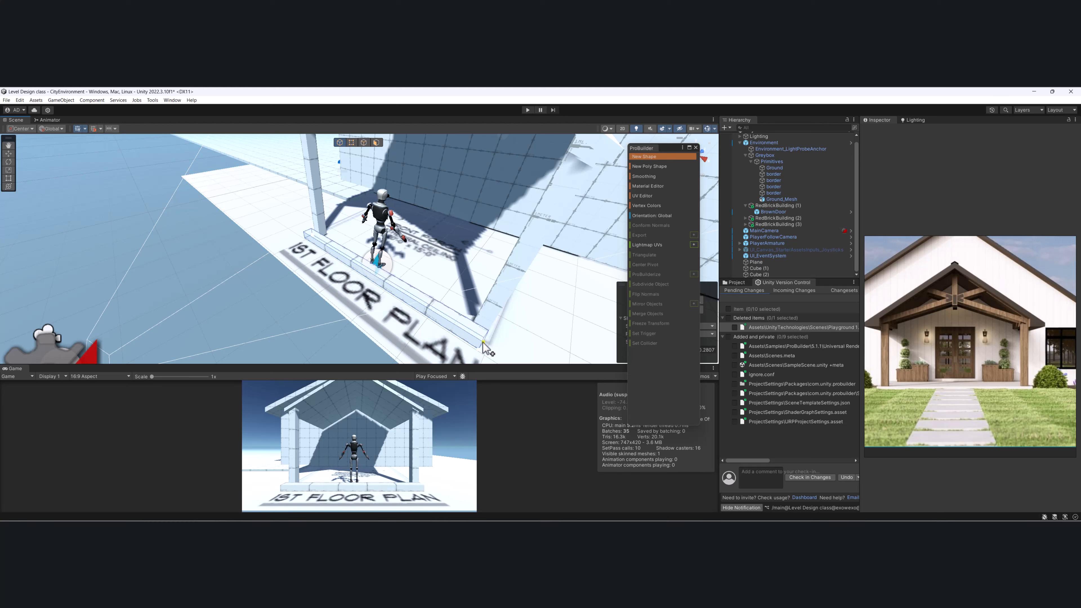
click(483, 342)
- Thin the new beam to a Z scale of about 0.57, raise it to the porch gable, and tilt it about -21° around Z
key(r)
alt+drag(428, 316, 399, 262)
key(w)
key(e)
key(w)
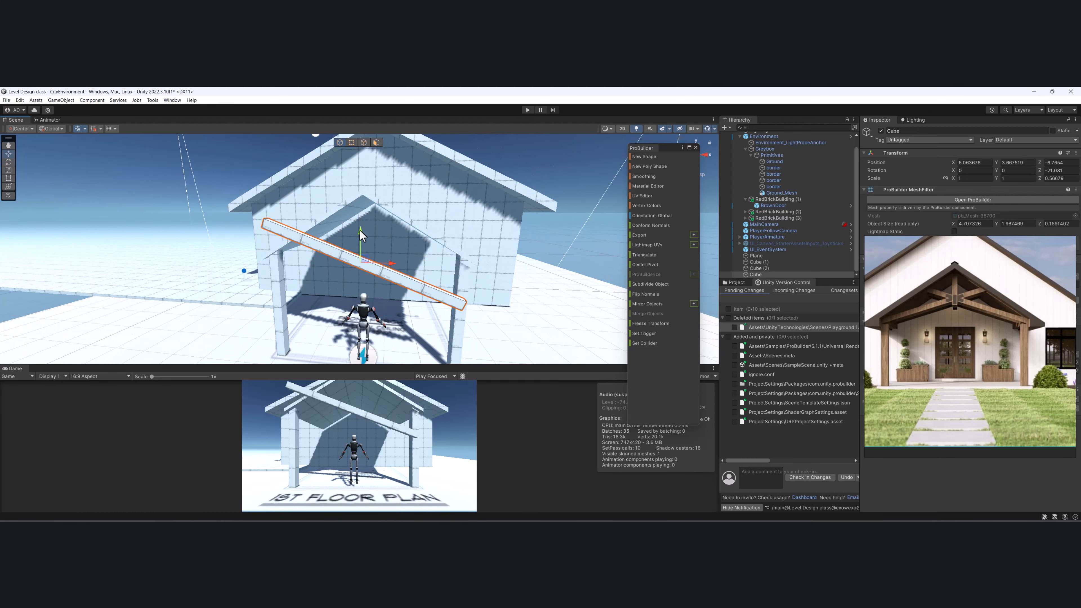
- Reposition the beam across the gable at about Y 3.95, Z -6.72, and adjust its Z rotation to about -14°
drag(359, 230, 464, 274)
key(e)
key(w)
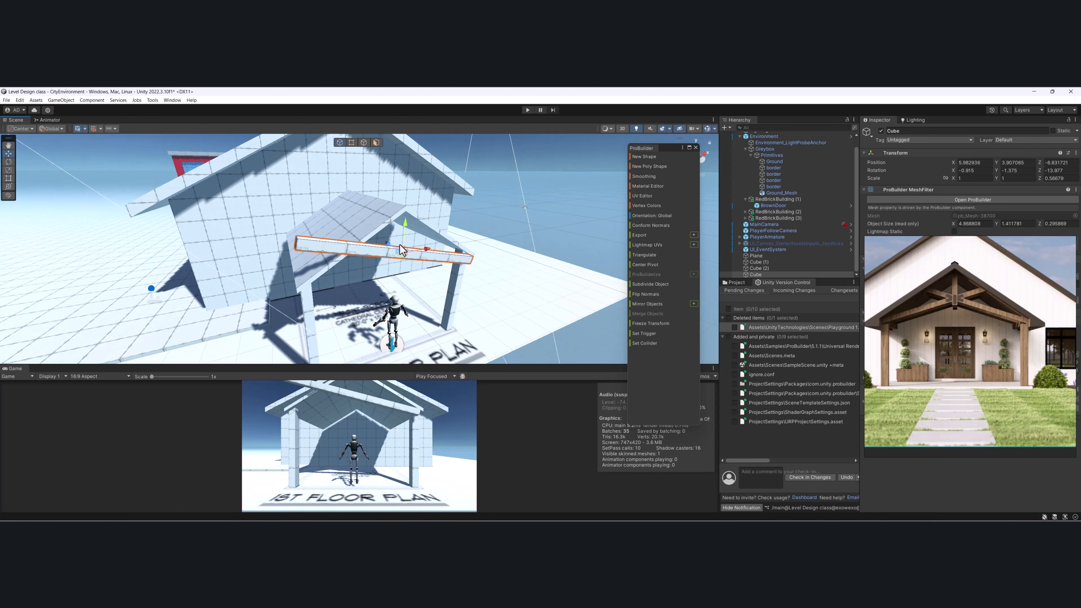
drag(389, 245, 400, 220)
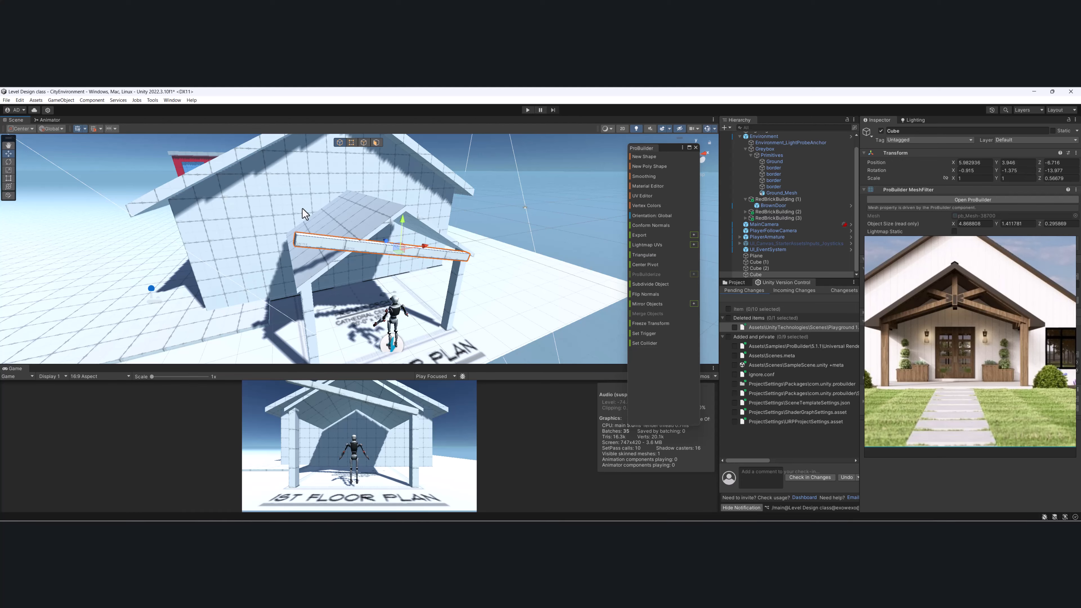
- Duplicate the sloping beam and rotate the copy to about 16.7° around Z so the two beams cross
alt+drag(303, 208, 360, 213)
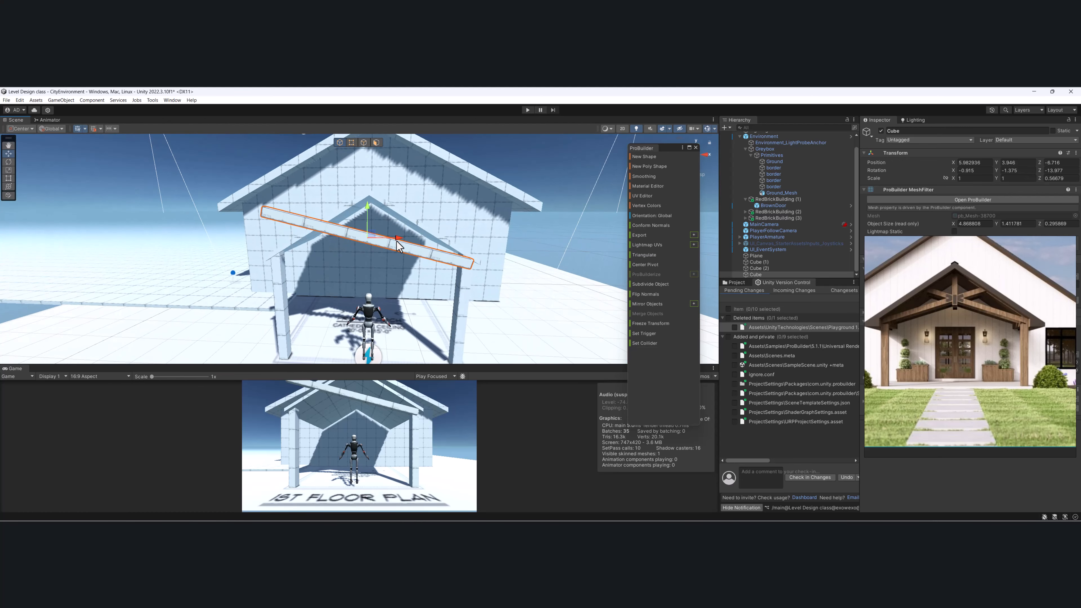
key(ctrl+d)
key(e)
drag(351, 211, 336, 245)
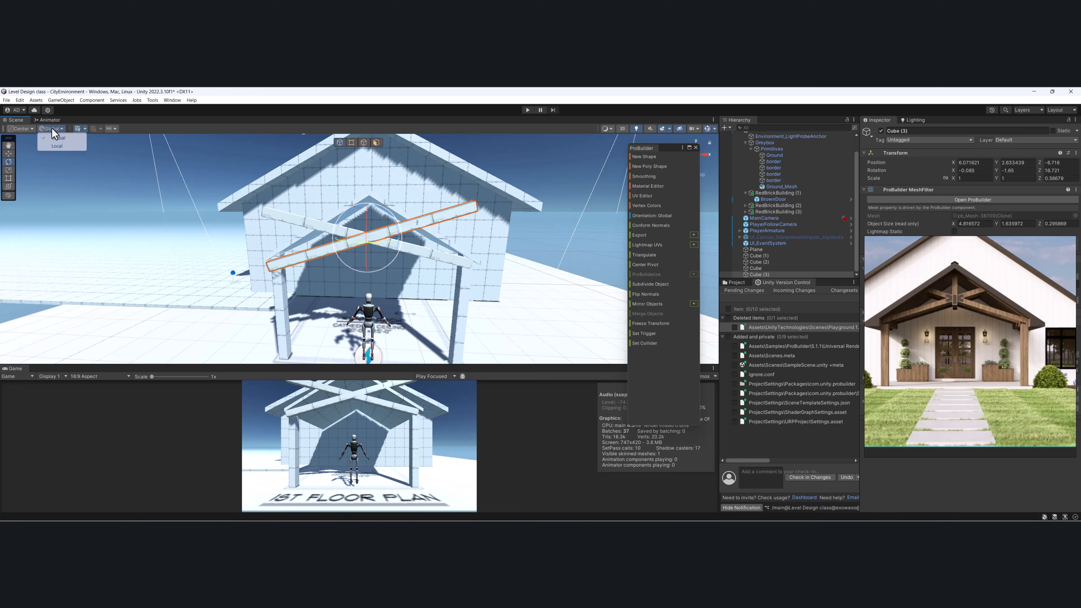
- Select both crossed beams and shift them along global Z to about -6.66
click(51, 138)
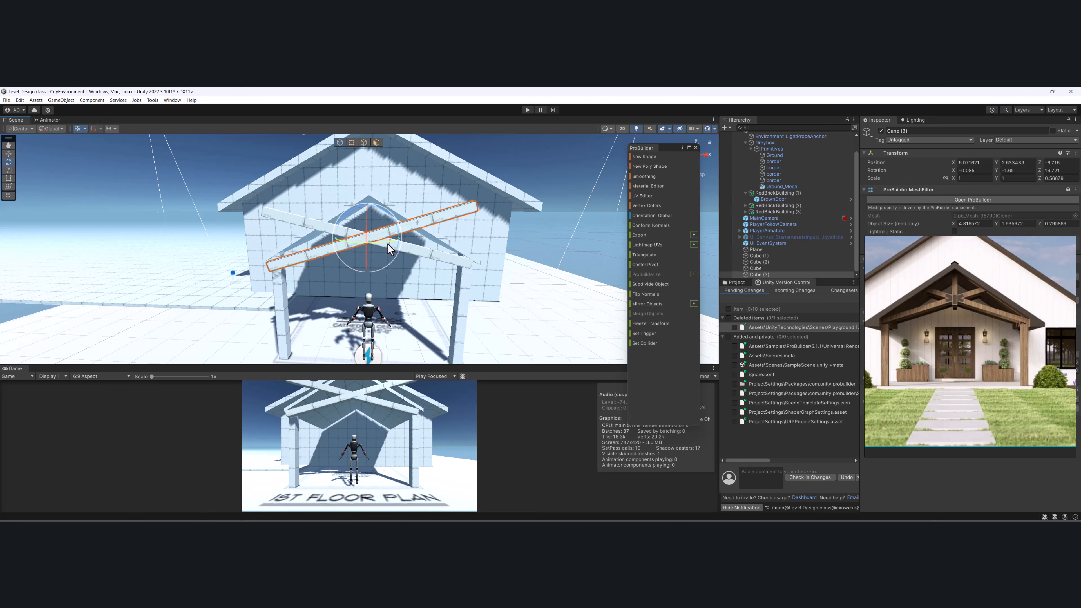
mouse_move(388, 244)
alt+mouse_down()
mouse_move(482, 266)
mouse_move(427, 216)
mouse_move(380, 232)
alt+mouse_up()
shift+click(298, 225)
key(w)
key(ctrl+z)
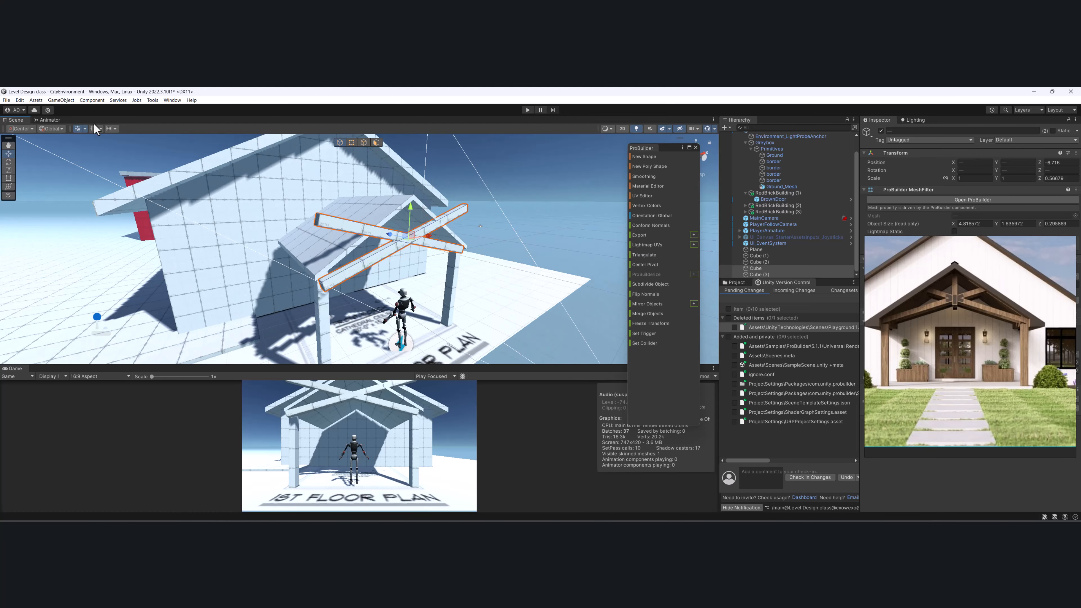
click(51, 128)
click(54, 147)
click(51, 128)
click(51, 138)
alt+drag(176, 162, 421, 195)
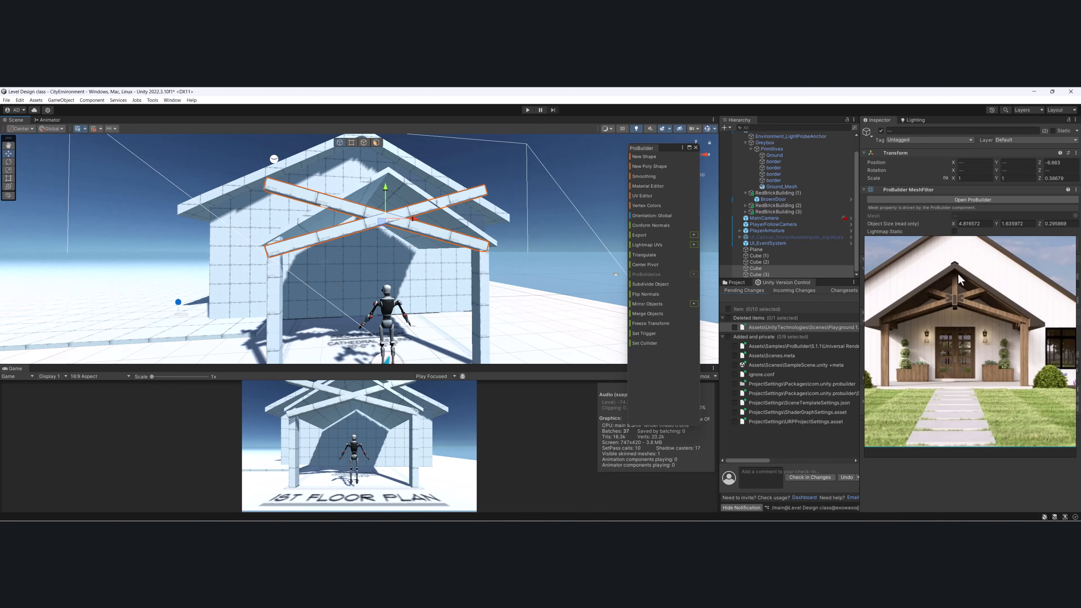
- Duplicate the beam sloping down to the right and set the copy's rotation to 0, 0, 90 to make it vertical
click(352, 218)
alt+drag(351, 219, 414, 234)
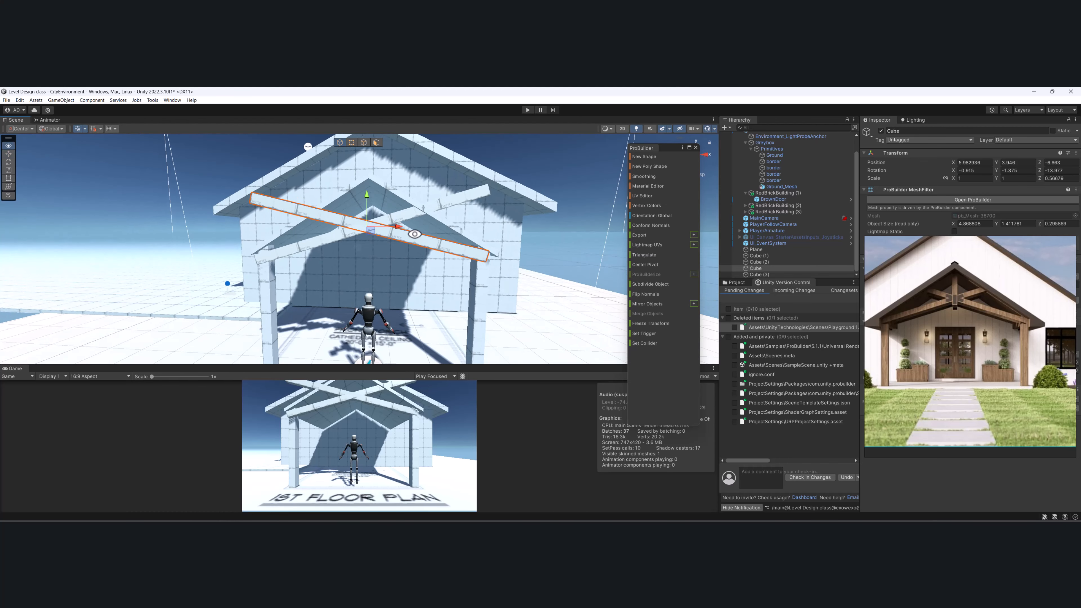
key(ctrl+d)
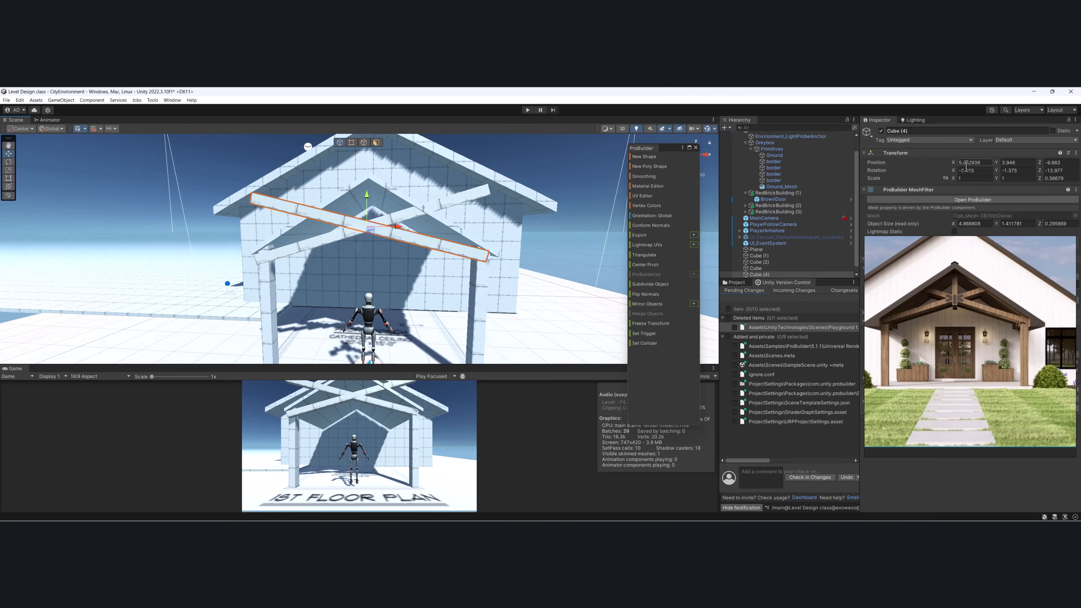
text(0)
key(Tab)
text(0)
key(Tab)
text(0)
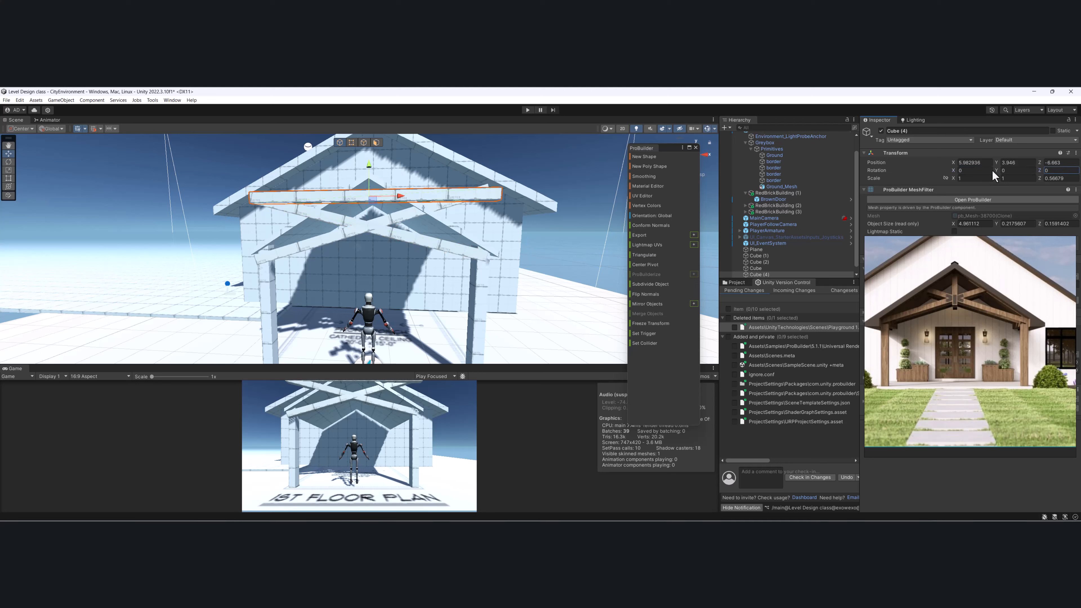
click(1062, 171)
text(90)
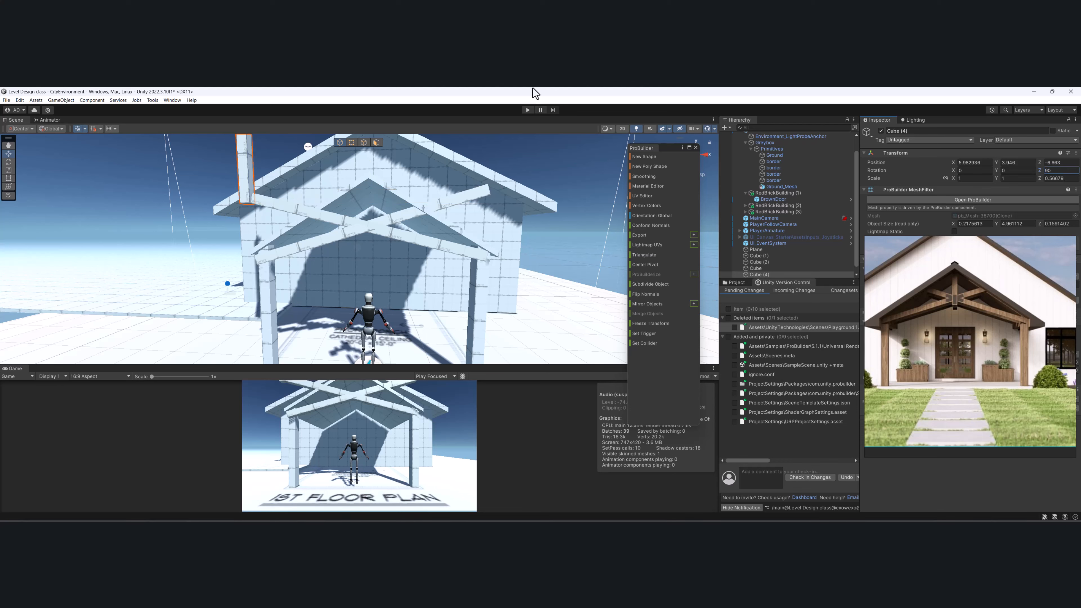
- Center the vertical beam in the gable at about X 8.58, Y 3.25, Z -6.58, and reduce its Z scale to about 0.37
scroll(361, 206, down, 3)
middle_drag(361, 206, 335, 240)
drag(293, 174, 373, 181)
middle_drag(335, 167, 345, 202)
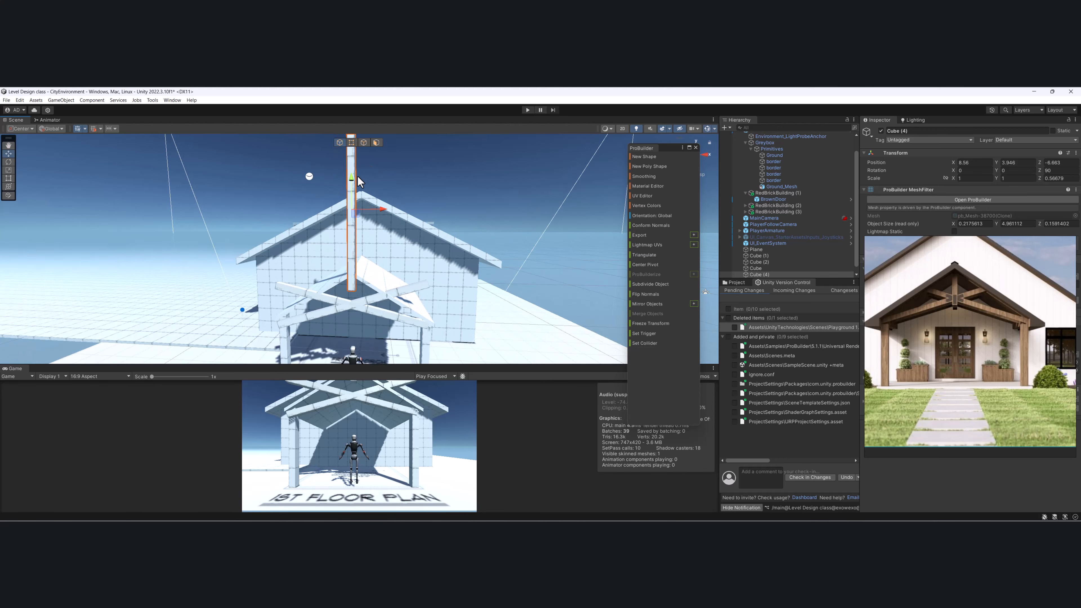
drag(352, 176, 495, 260)
scroll(494, 262, up, 5)
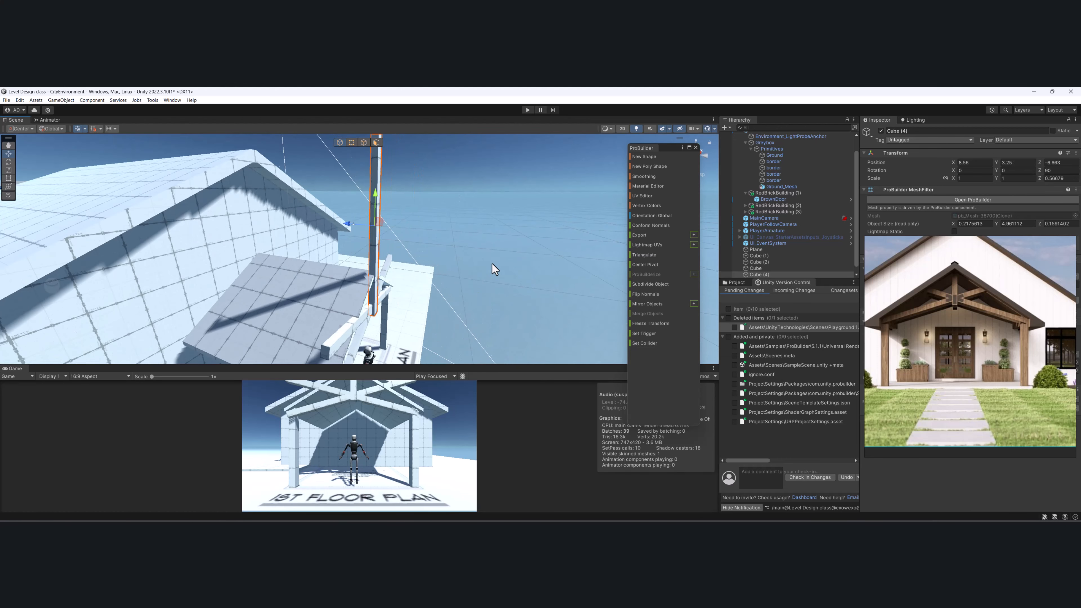
mouse_move(347, 214)
mouse_down()
mouse_move(356, 216)
mouse_move(343, 213)
mouse_up()
alt+drag(431, 238, 385, 299)
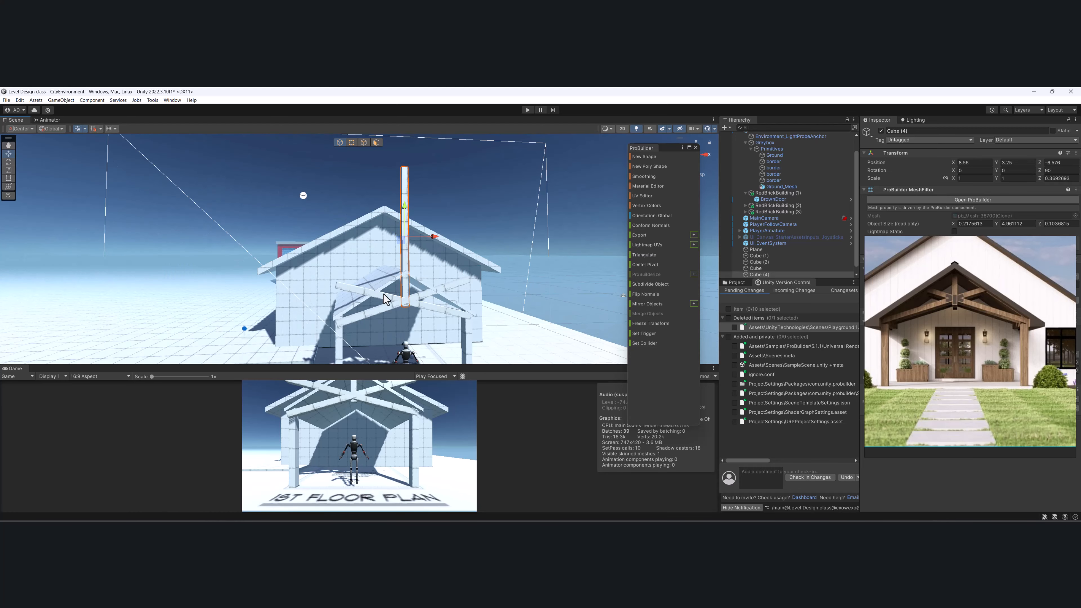
- With all three beams selected, lower the vertical beam's top vertices to the porch roof peak, making it about 1.17 units tall
shift+click(382, 302)
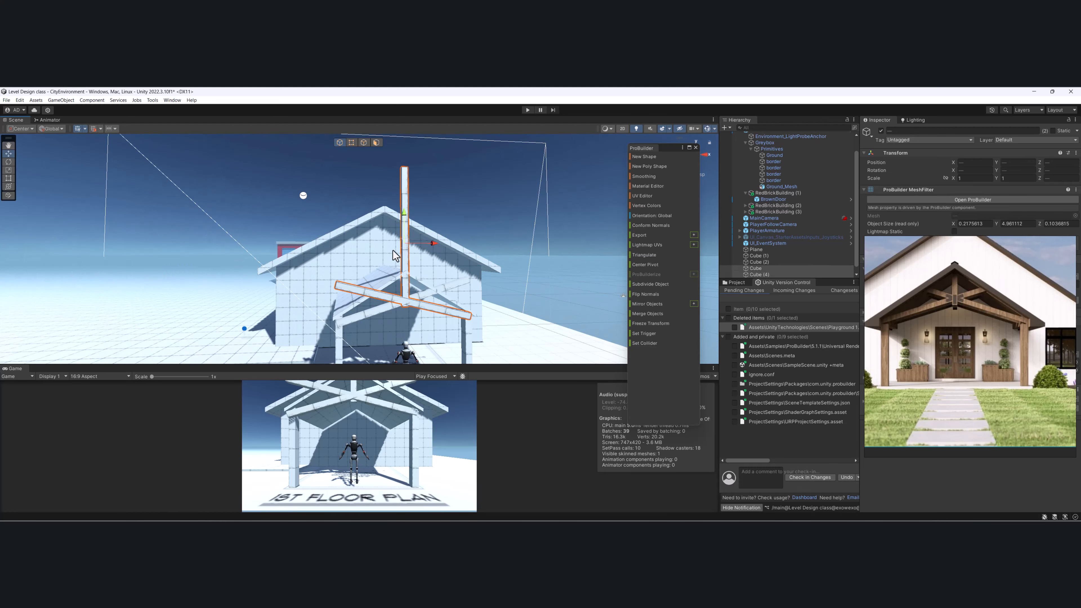
shift+click(457, 292)
alt+drag(436, 229, 415, 228)
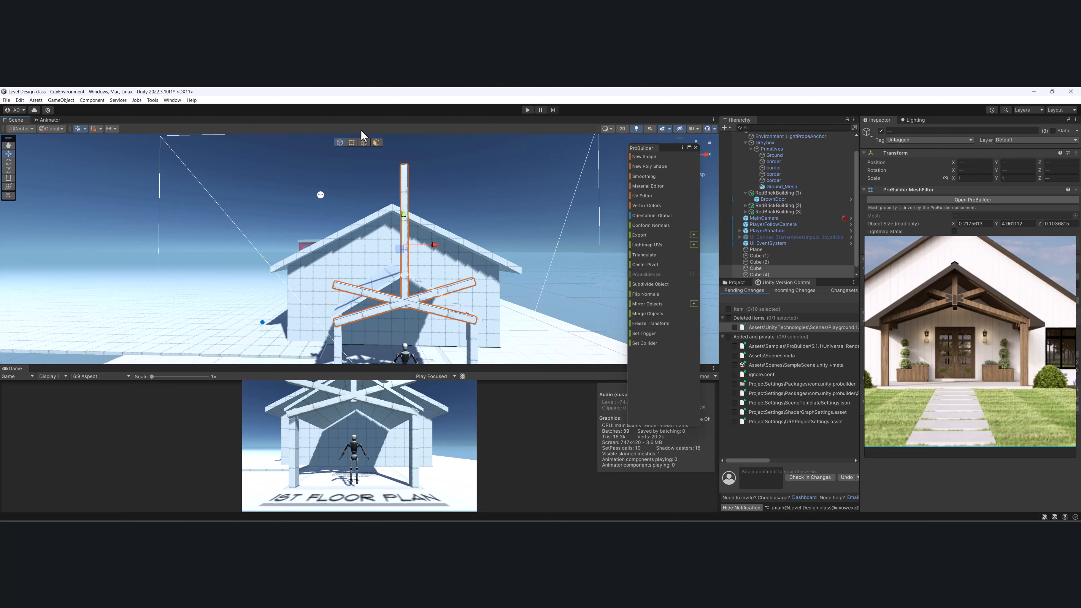
click(352, 143)
drag(405, 134, 397, 256)
scroll(394, 262, up, 6)
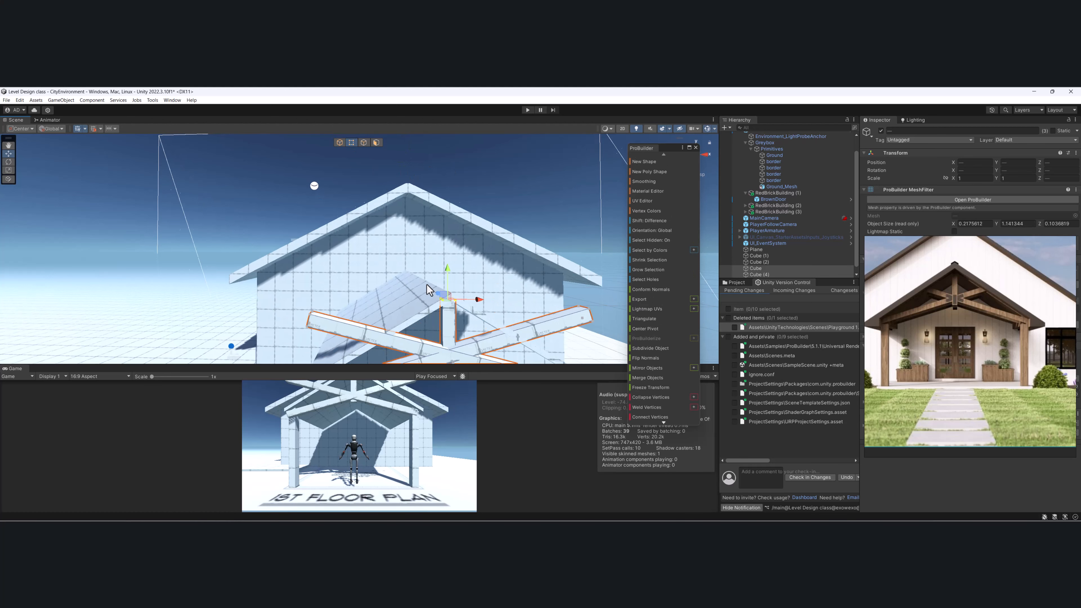
scroll(405, 257, up, 2)
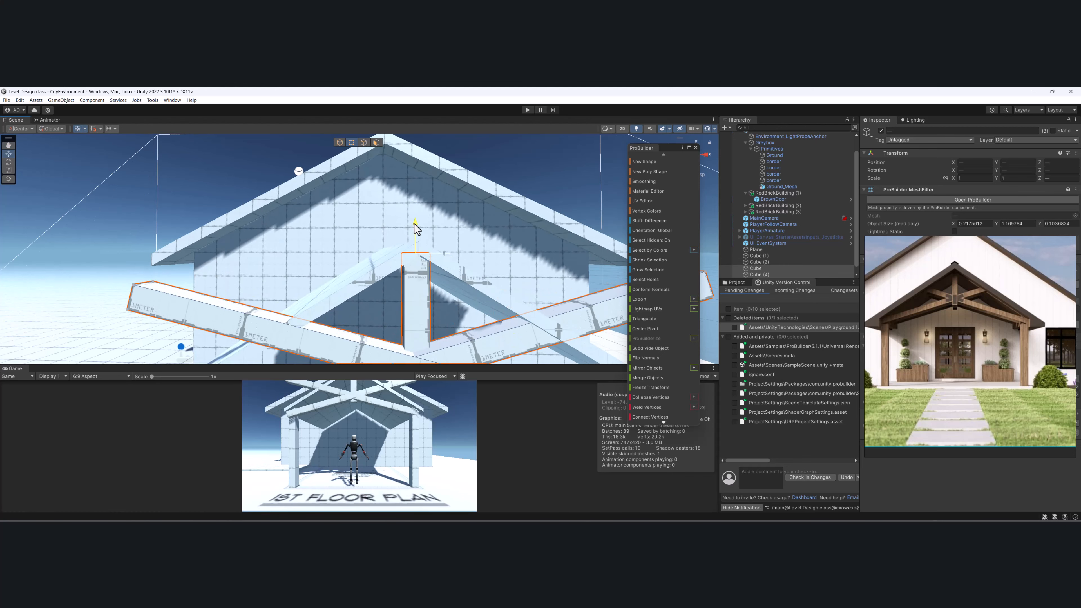
scroll(415, 224, down, 5)
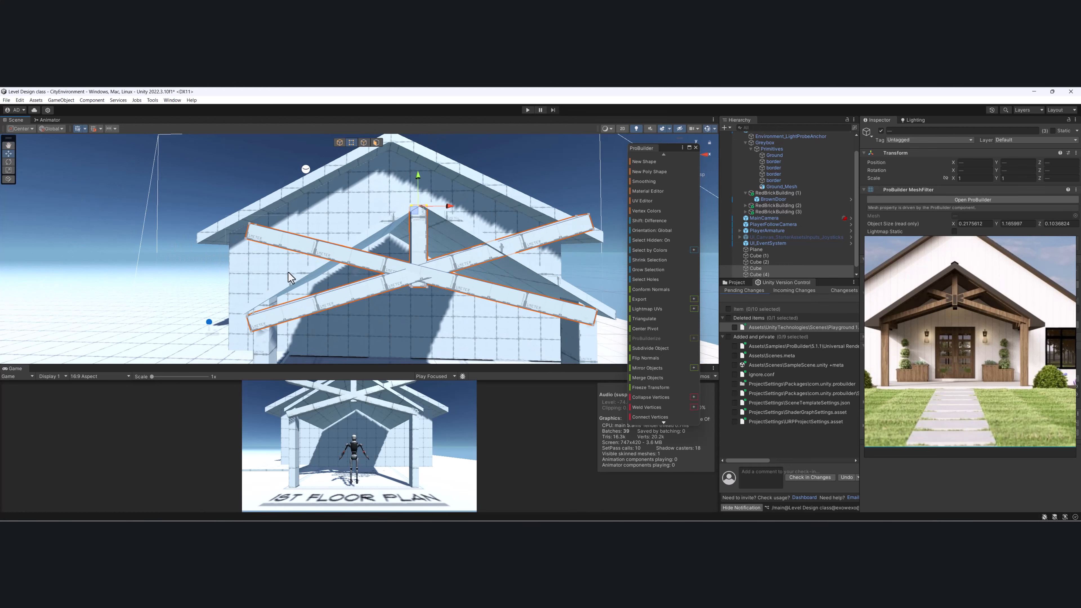
- Move the upper end vertices of both crossed beams inward so they stop under the porch roof slopes
alt+drag(256, 242, 355, 235)
drag(325, 201, 328, 238)
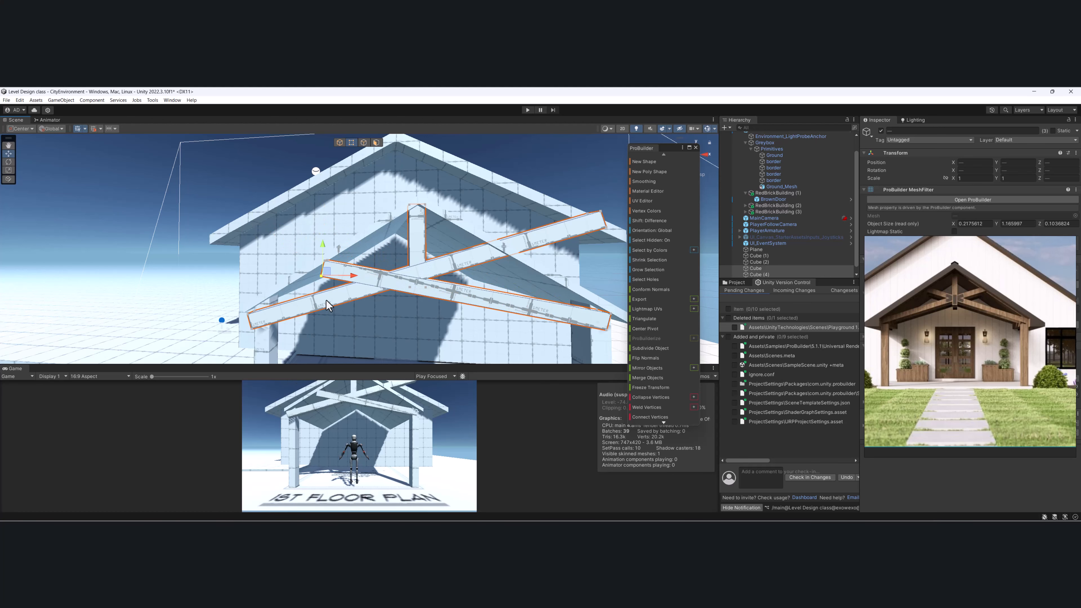
alt+drag(326, 300, 433, 268)
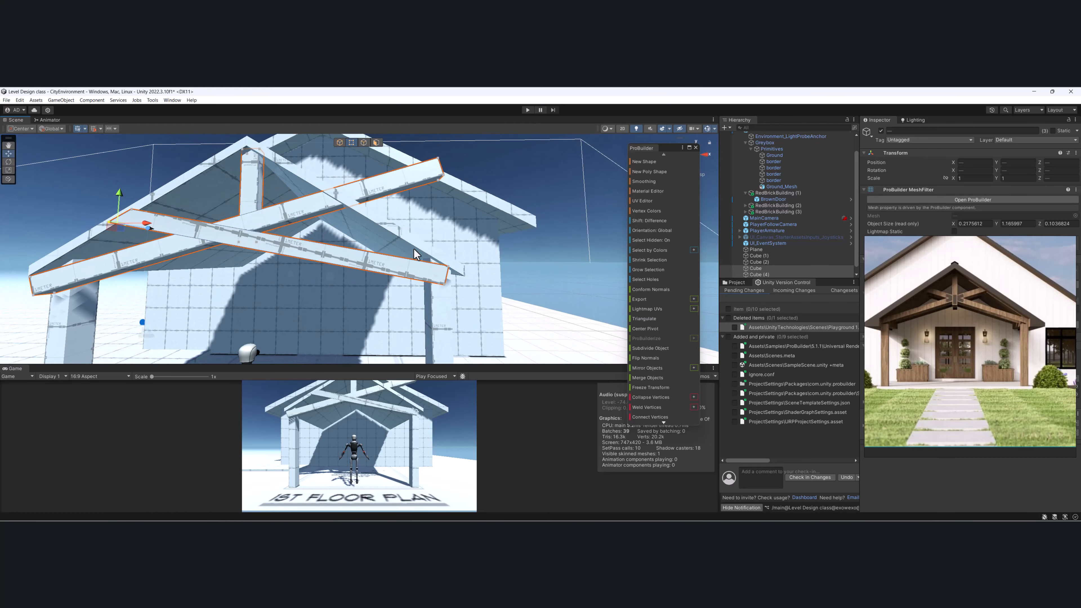
alt+drag(398, 157, 404, 211)
drag(372, 176, 259, 226)
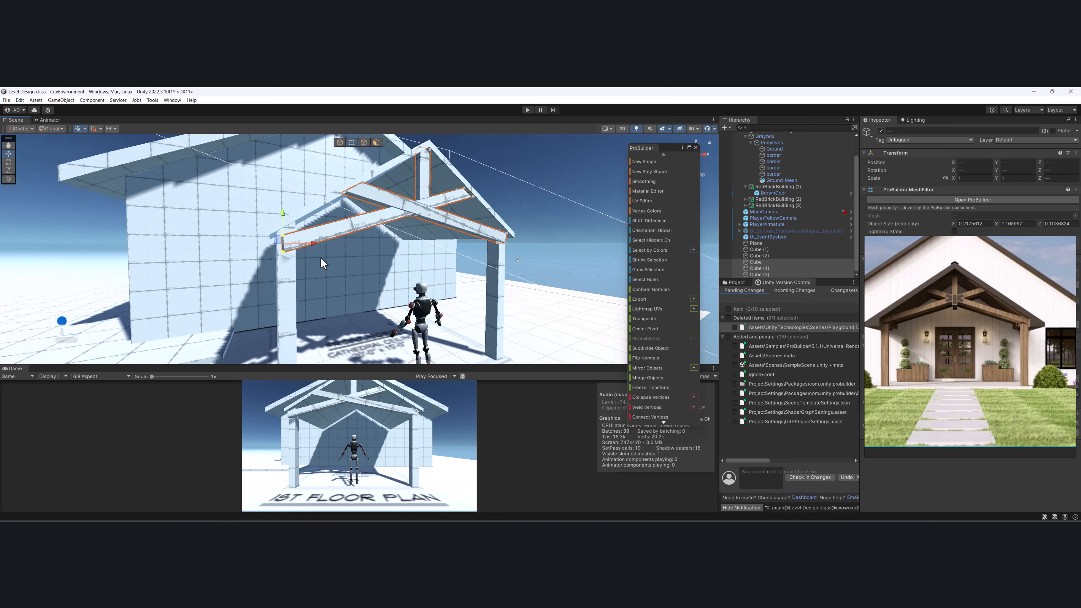
- Adjust the lower end vertices of the beam that meets the right porch post
alt+drag(309, 250, 392, 277)
click(393, 256)
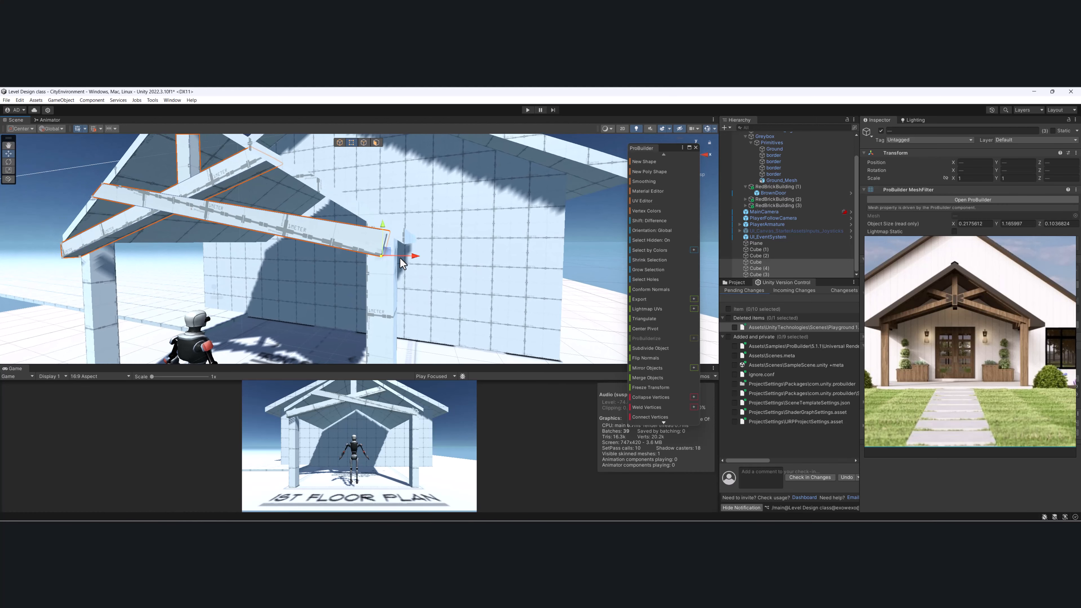
drag(410, 238, 423, 233)
- Select the front edge faces of the porch roof and pull them forward, bringing the building's Z size to about 17.25
click(356, 211)
alt+drag(354, 210, 395, 232)
click(377, 142)
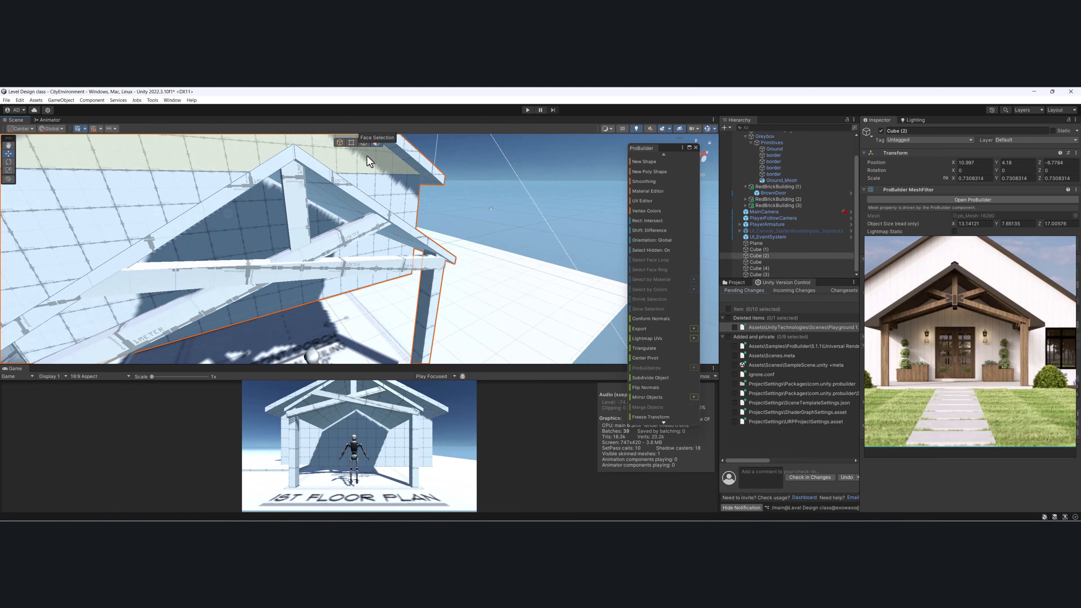
click(300, 167)
alt+drag(282, 164, 373, 239)
click(403, 236)
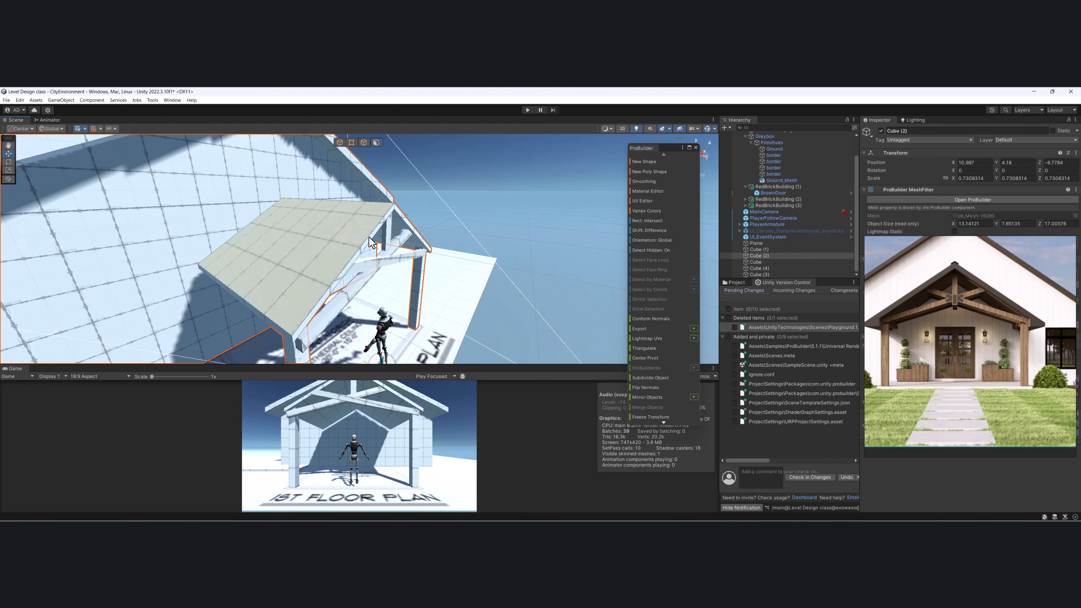
click(370, 237)
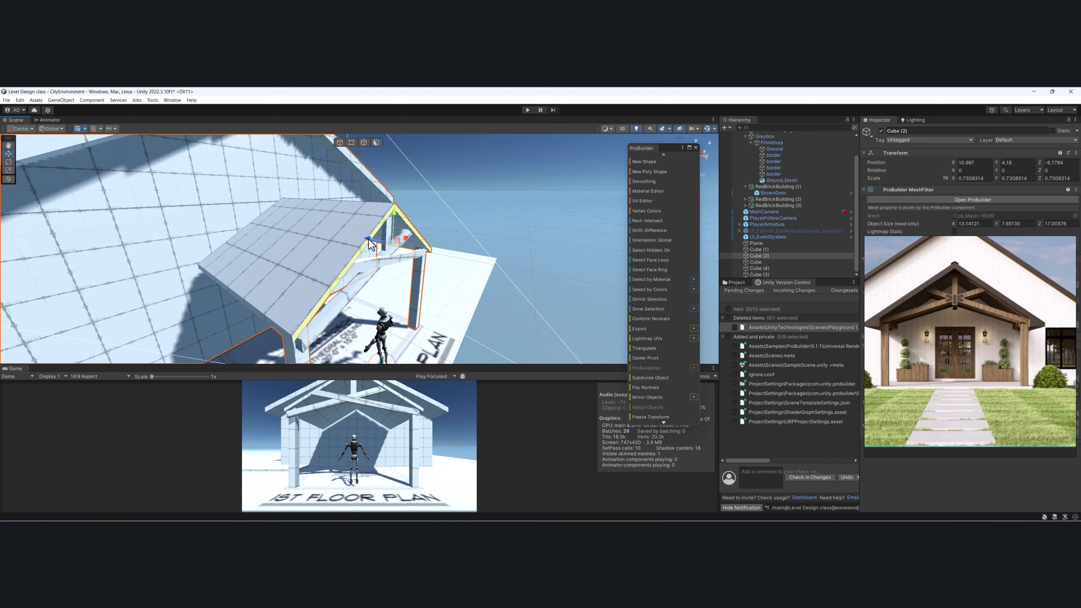
mouse_move(368, 239)
mouse_down()
mouse_move(400, 246)
mouse_move(338, 235)
mouse_move(362, 257)
mouse_up()
scroll(432, 245, down, 2)
scroll(345, 235, down, 2)
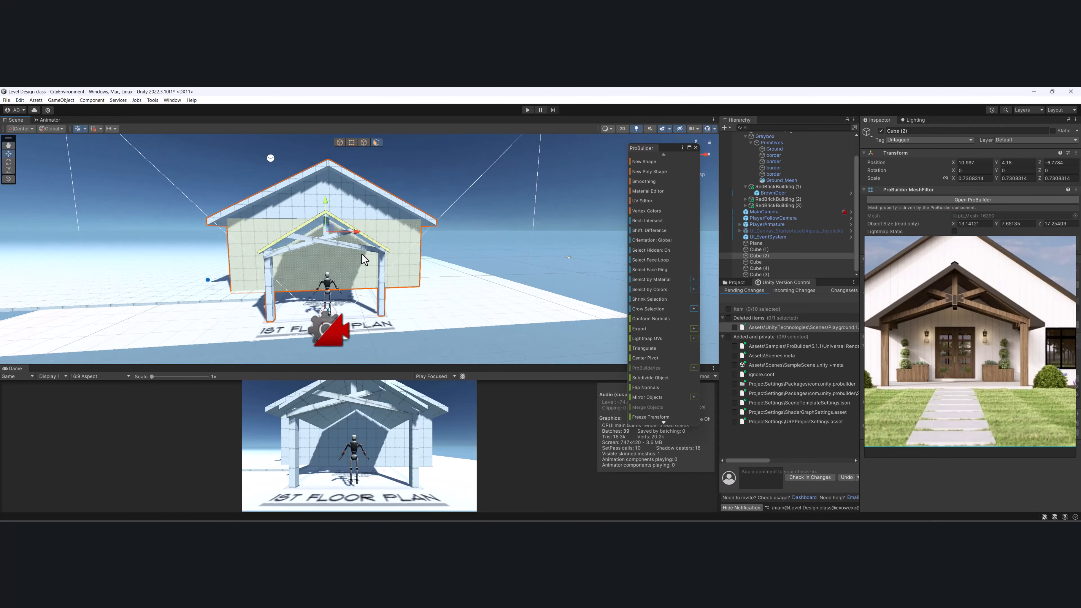
- Extend the upper end vertices of the beam rising from the left porch post toward the right roof slope, bringing its X size to about 3.99
scroll(363, 258, up, 5)
alt+drag(274, 220, 288, 220)
click(334, 241)
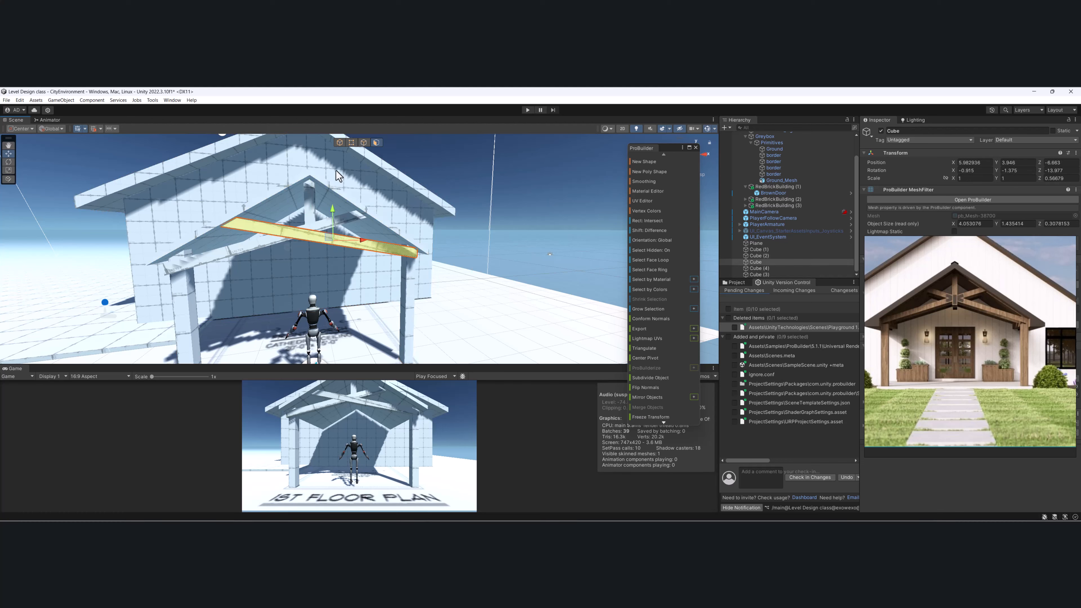
alt+drag(335, 170, 313, 212)
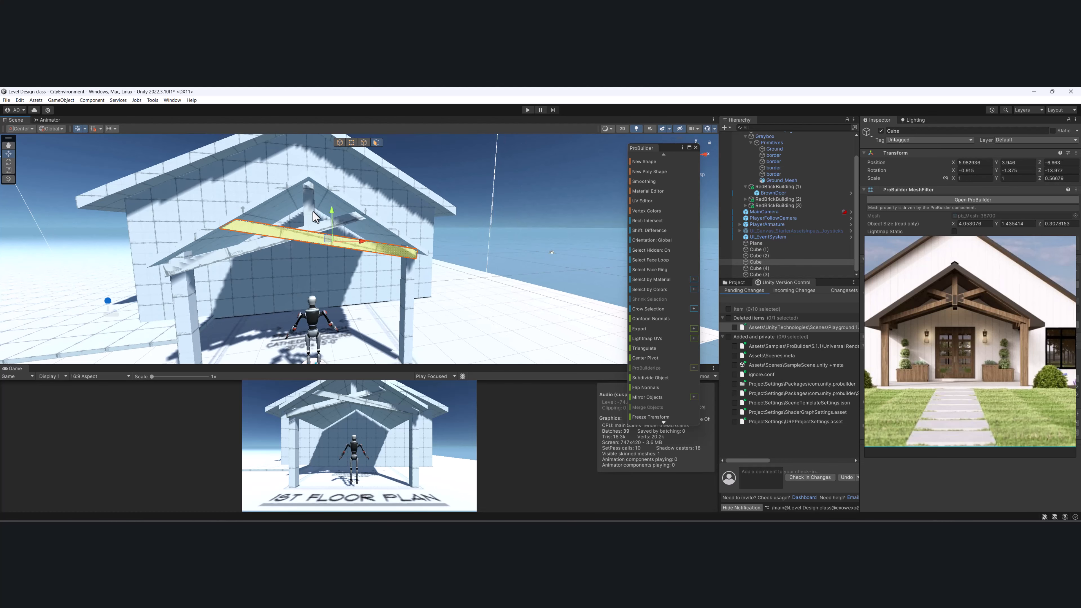
alt+drag(408, 290, 390, 278)
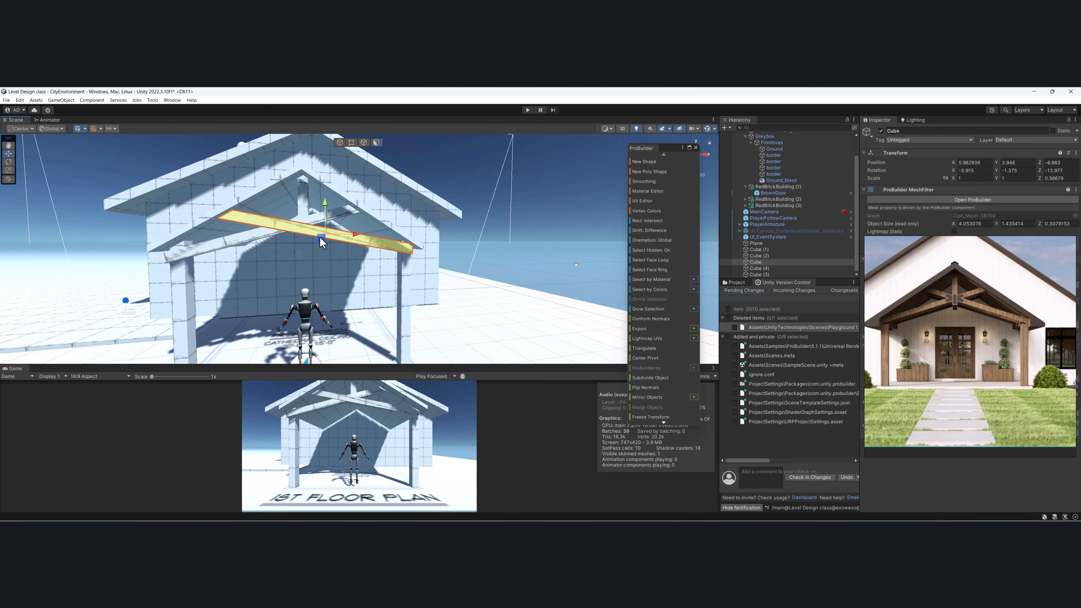
click(365, 212)
click(353, 145)
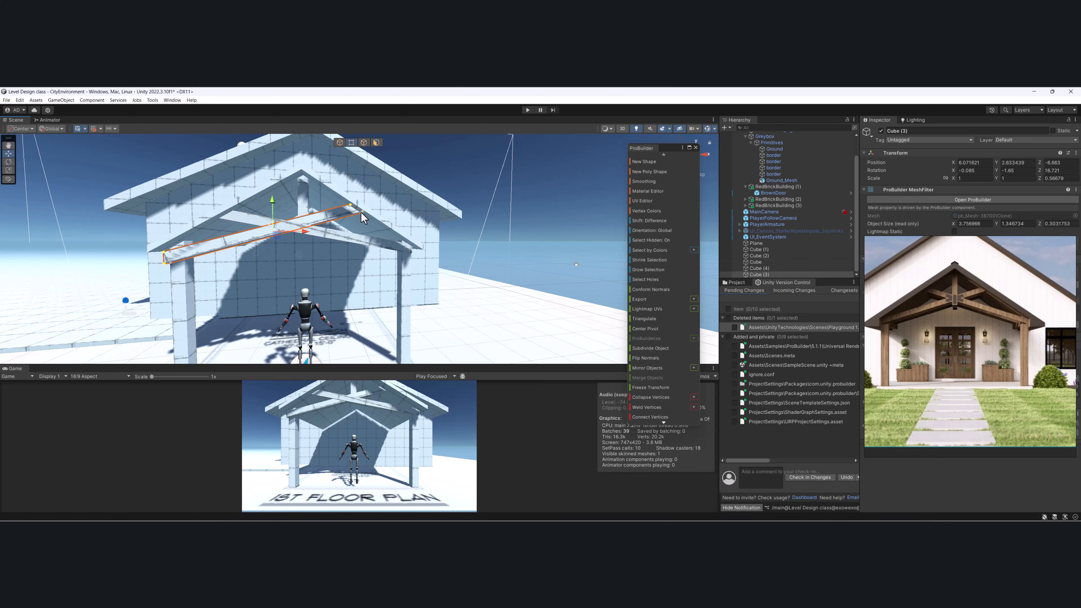
alt+drag(360, 212, 351, 210)
drag(339, 198, 379, 224)
drag(357, 200, 393, 215)
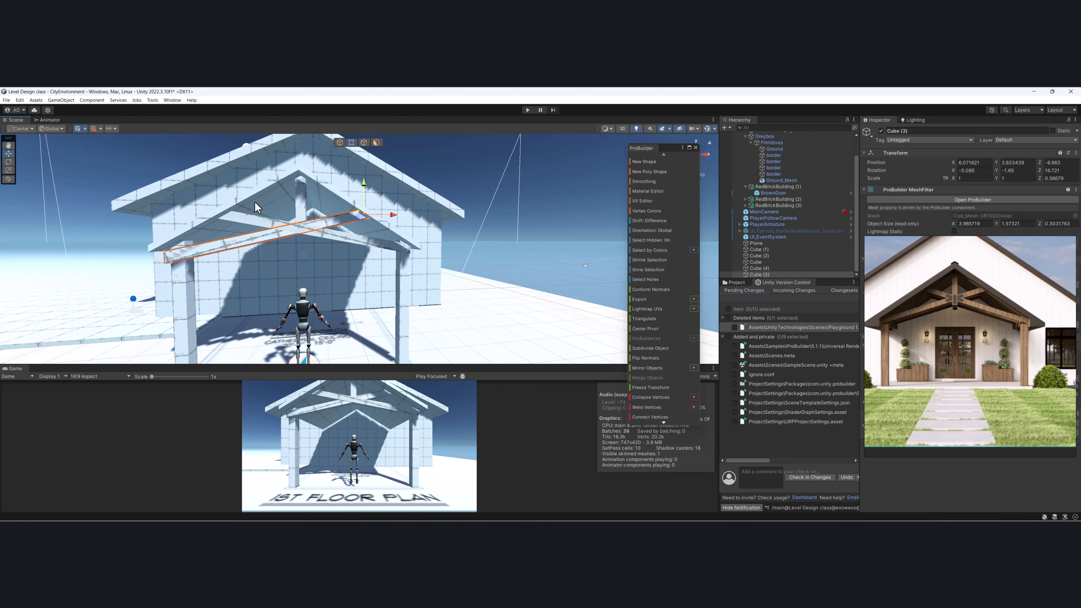
- In a front orthographic view, shift the same end vertices up to the porch roof, making the beam about 4.03 by 1.69 units
alt+drag(255, 201, 328, 230)
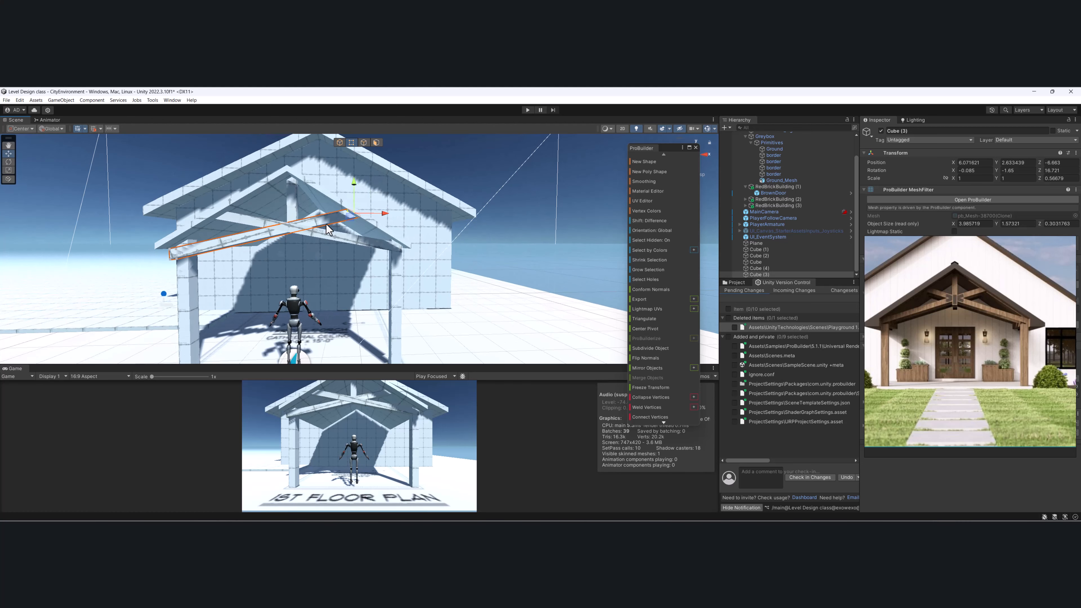
click(622, 128)
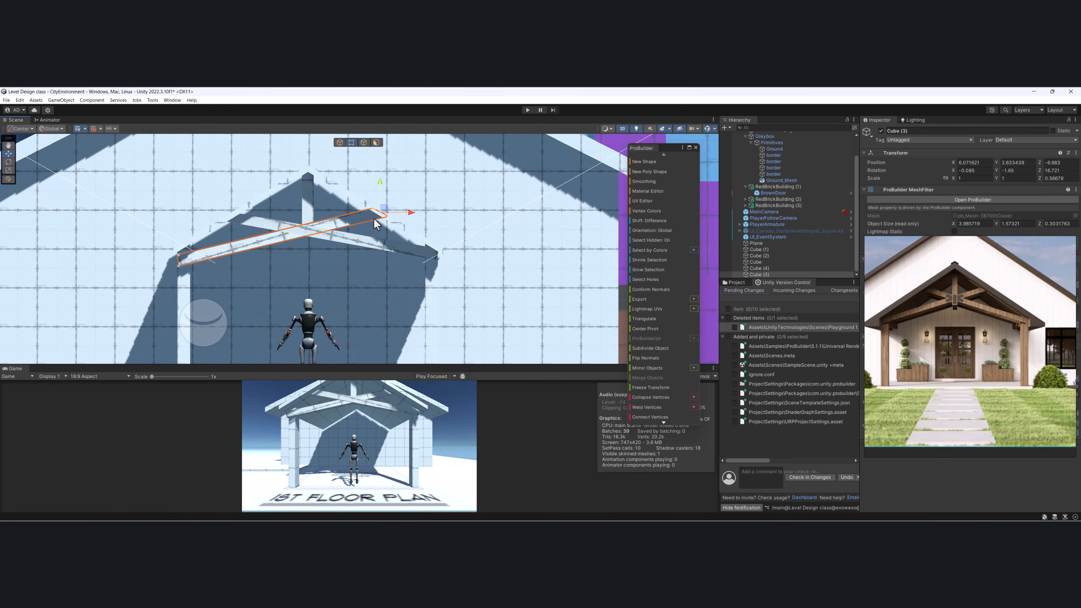
drag(384, 212, 384, 212)
scroll(370, 247, up, 3)
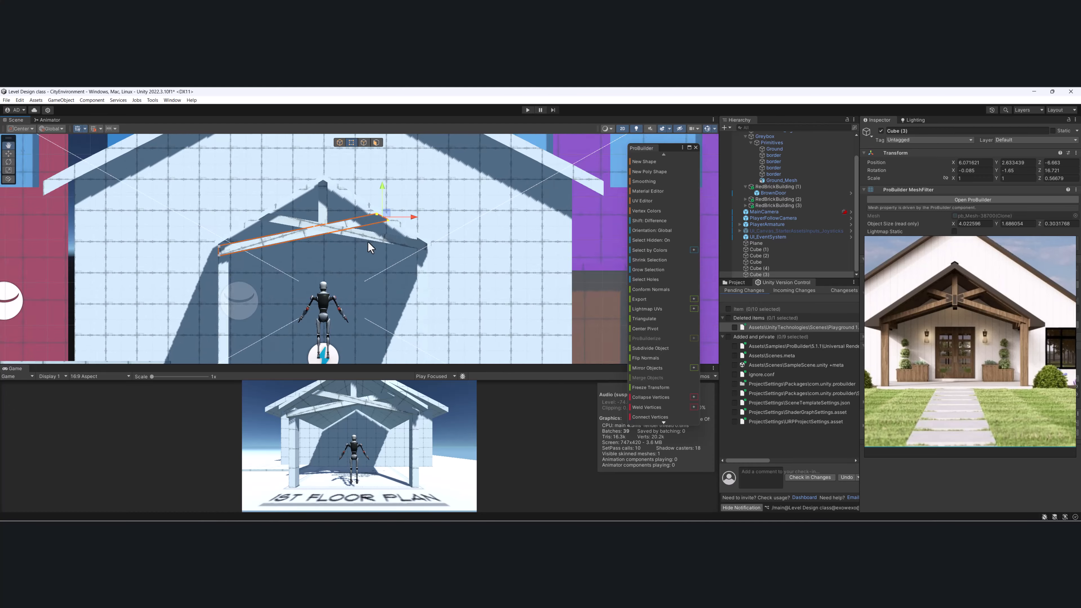
middle_drag(369, 247, 379, 252)
click(622, 128)
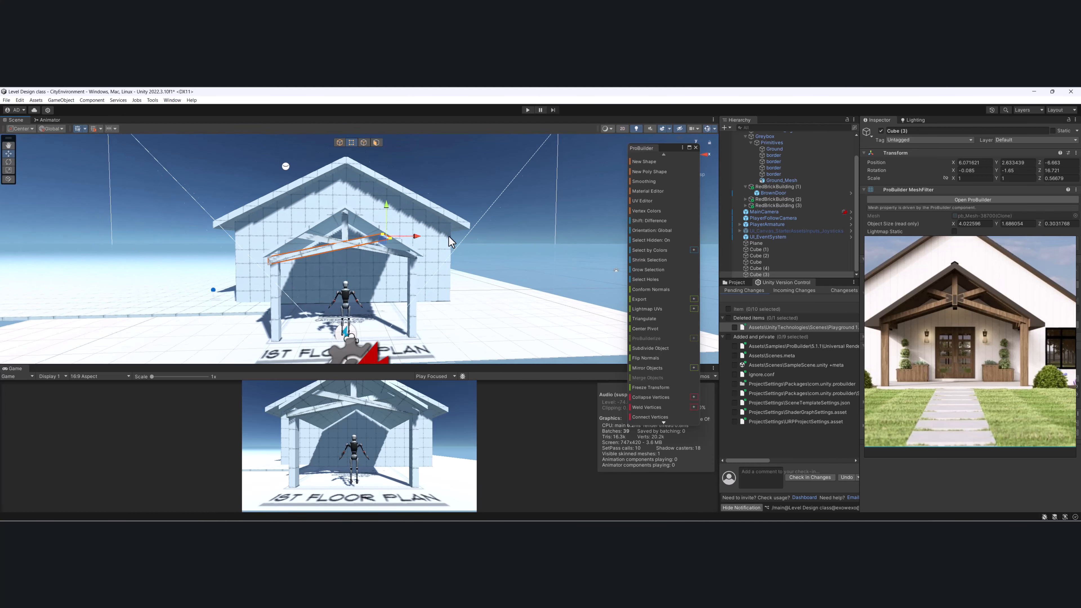
alt+drag(391, 213, 334, 234)
click(474, 220)
scroll(476, 229, down, 3)
click(334, 246)
scroll(339, 243, up, 3)
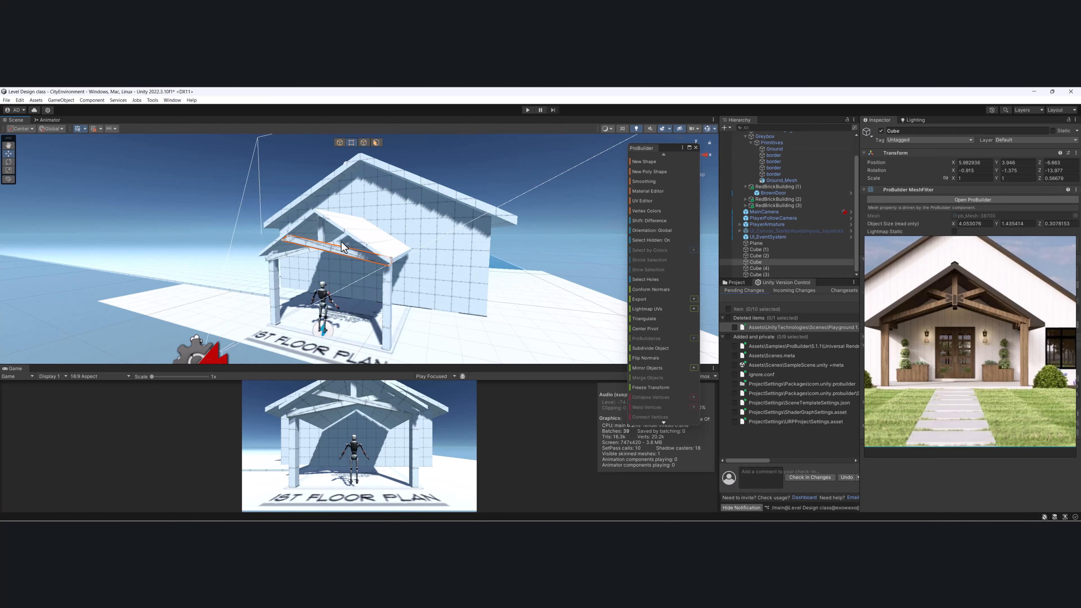
shift+click(320, 227)
shift+click(388, 285)
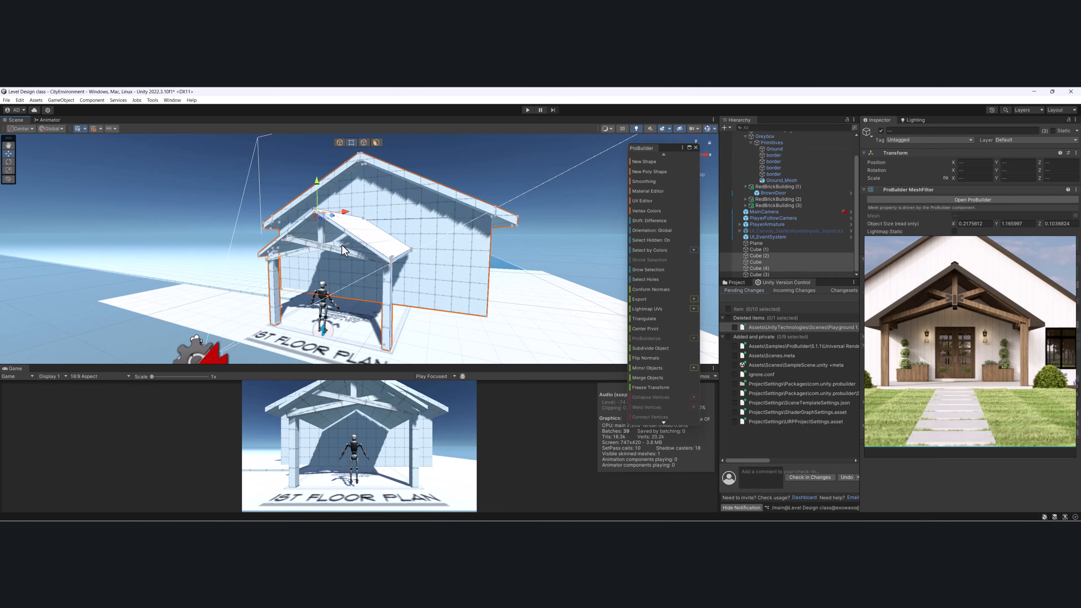
- Select the two crossed beams, the vertical beam and the house with its porch, and merge them into one object
click(341, 249)
shift+click(336, 248)
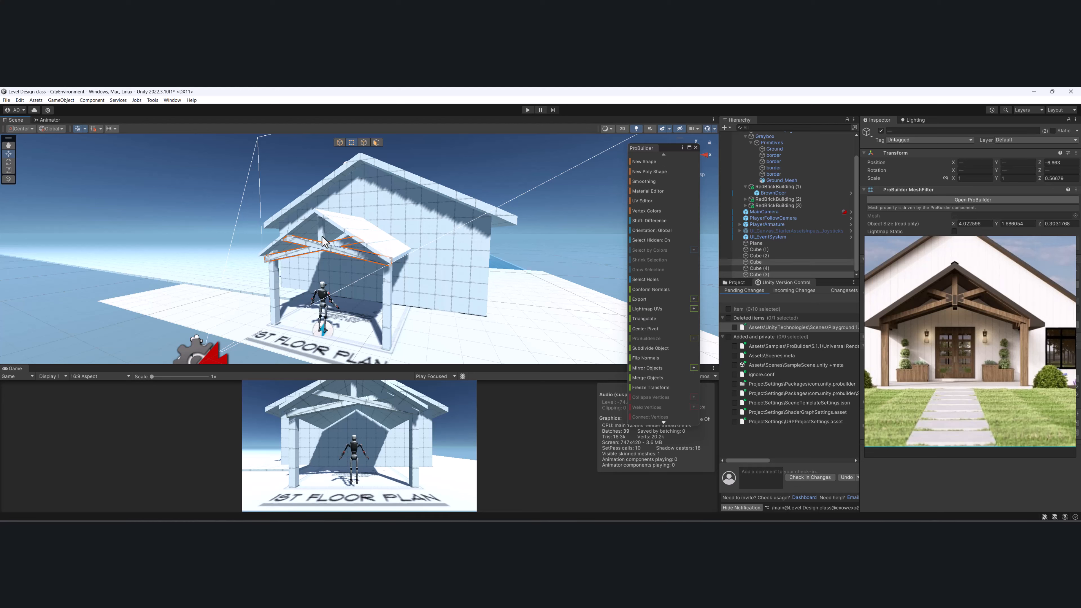
shift+click(323, 239)
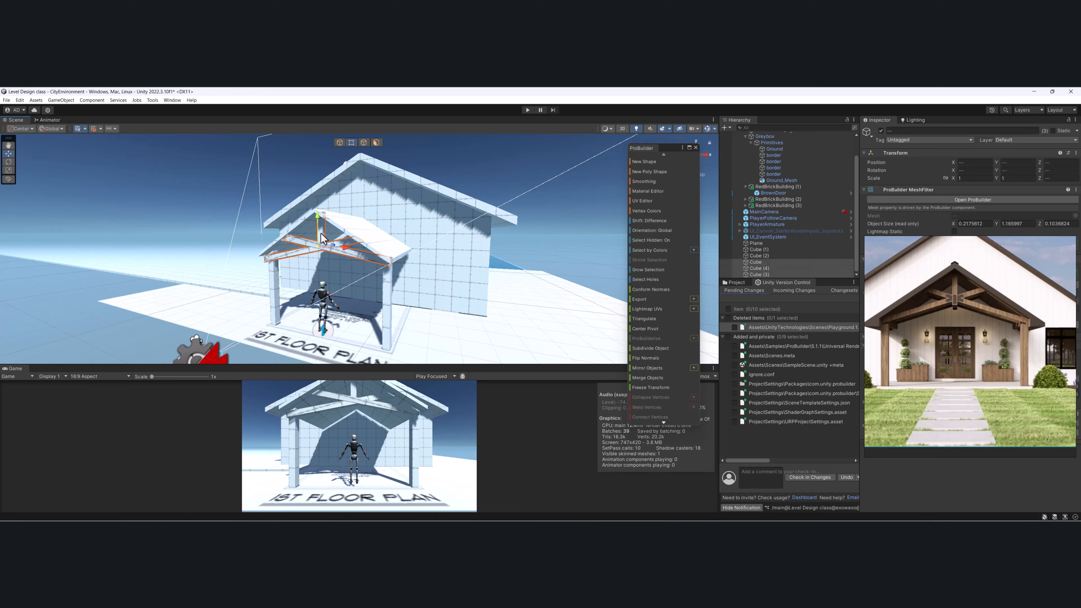
shift+click(272, 288)
shift+click(373, 295)
alt+drag(380, 279, 483, 277)
shift+click(314, 252)
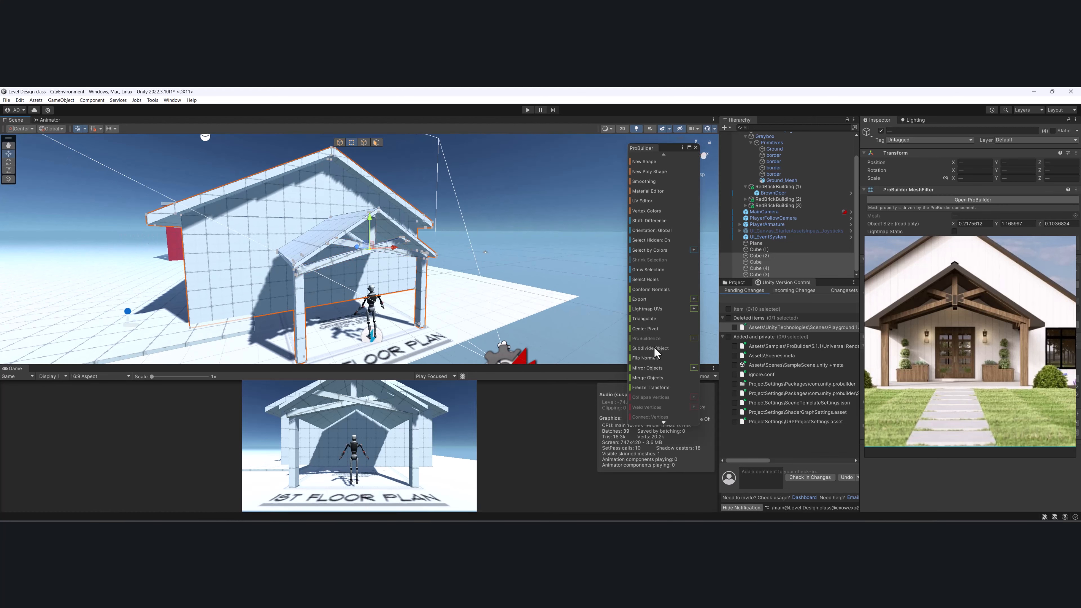
scroll(654, 349, down, 3)
click(656, 307)
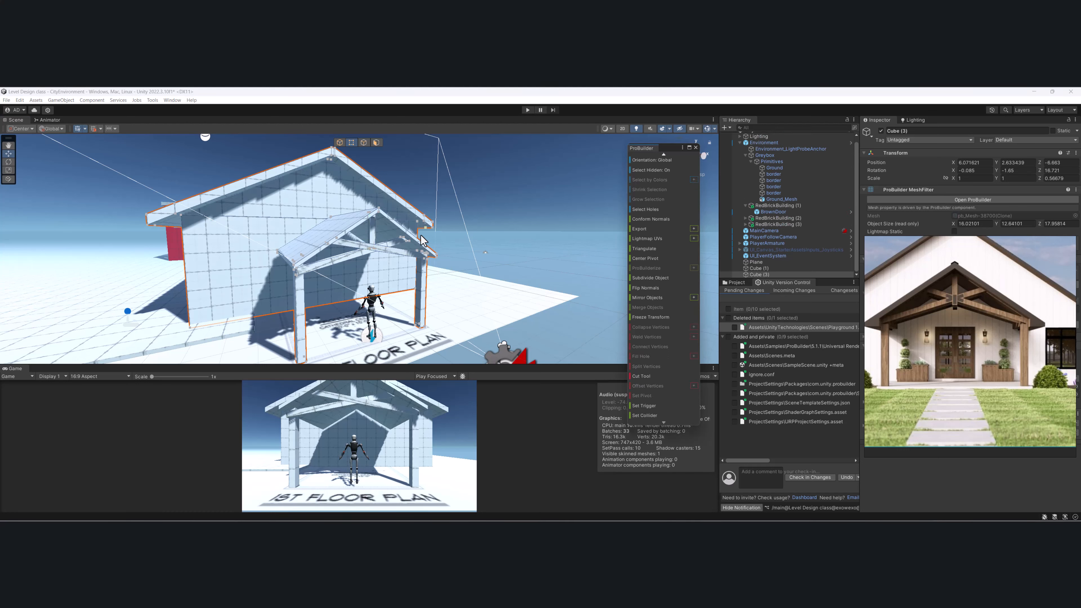
- Select all faces of the merged house mesh and try to detach them
click(376, 143)
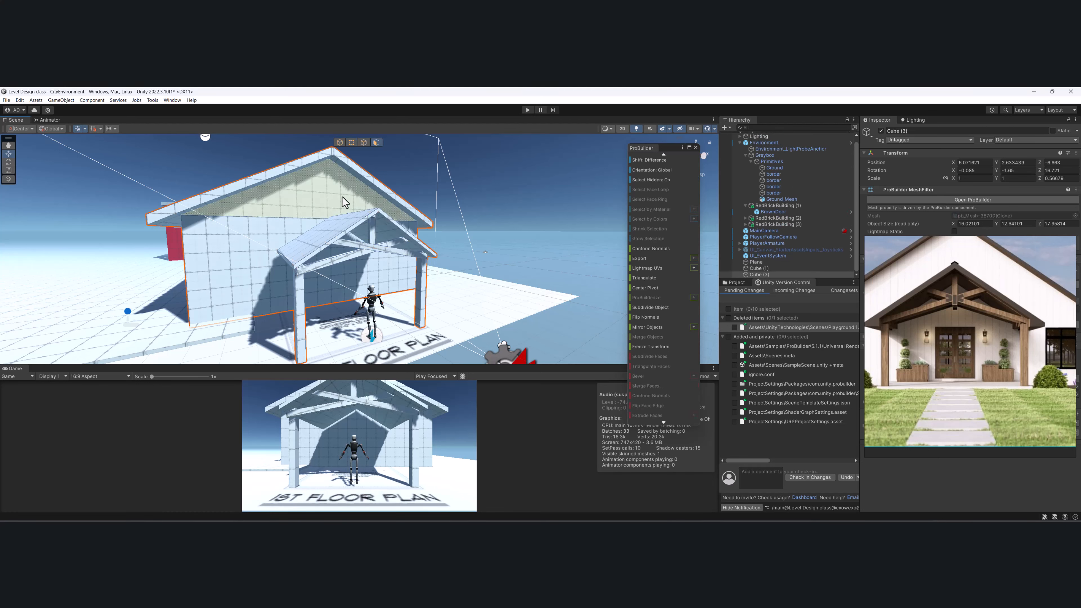
double_click(275, 226)
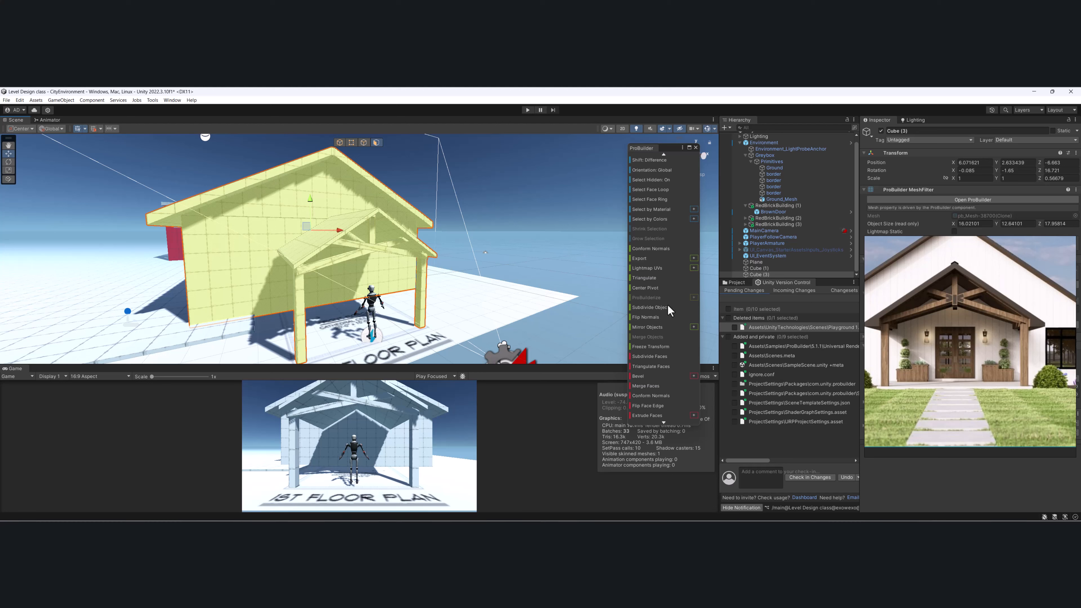
scroll(669, 306, down, 1)
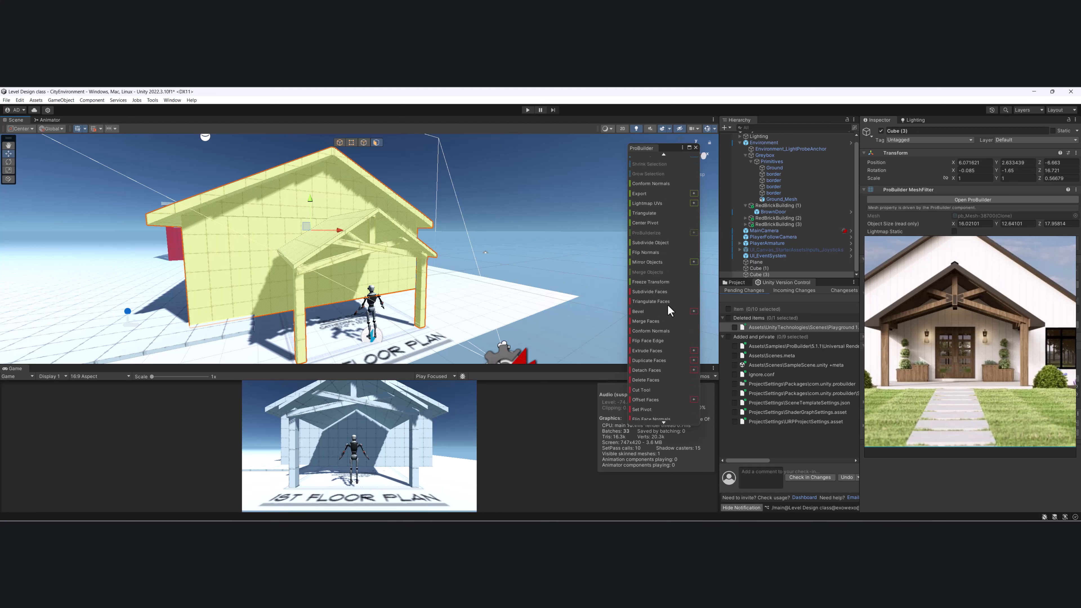
scroll(668, 305, down, 1)
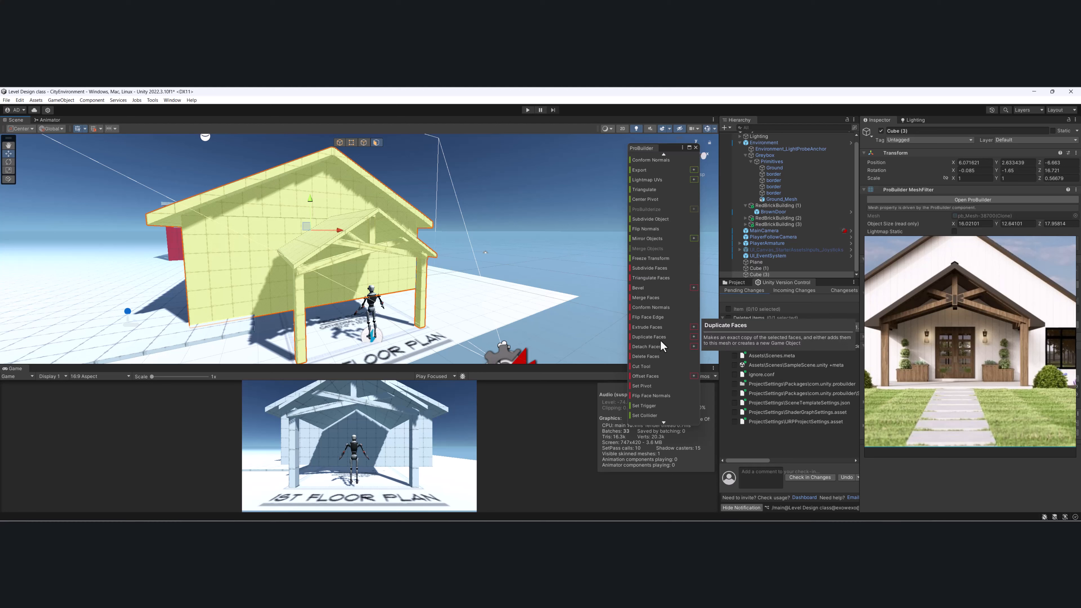
click(649, 354)
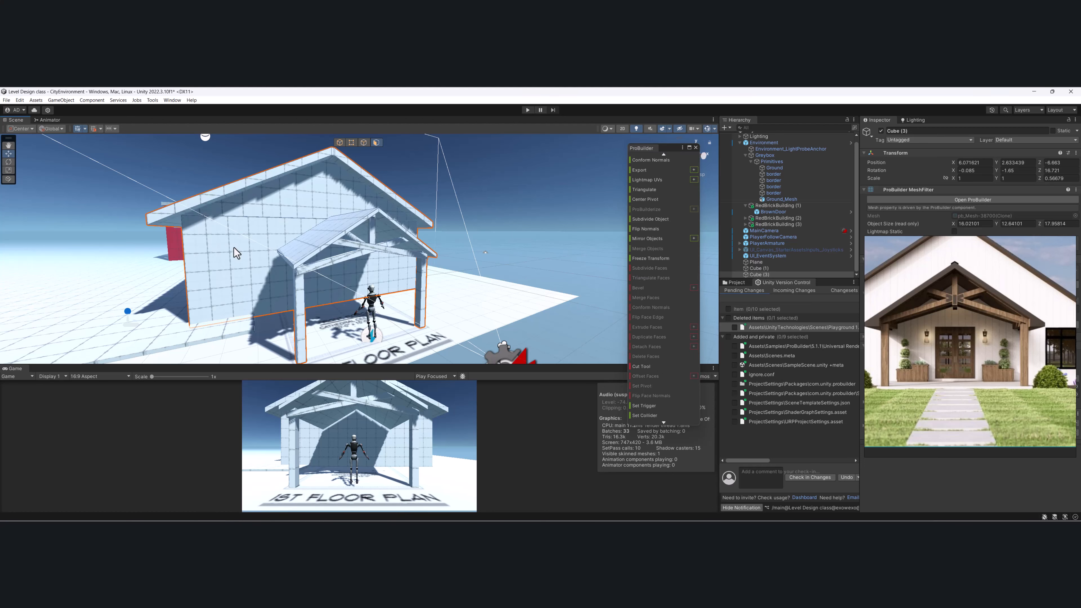
- Check the merged house by selecting its front wall face and the whole object
alt+drag(367, 265, 385, 260)
mouse_move(315, 261)
mouse_down()
mouse_move(327, 268)
mouse_move(300, 258)
mouse_up()
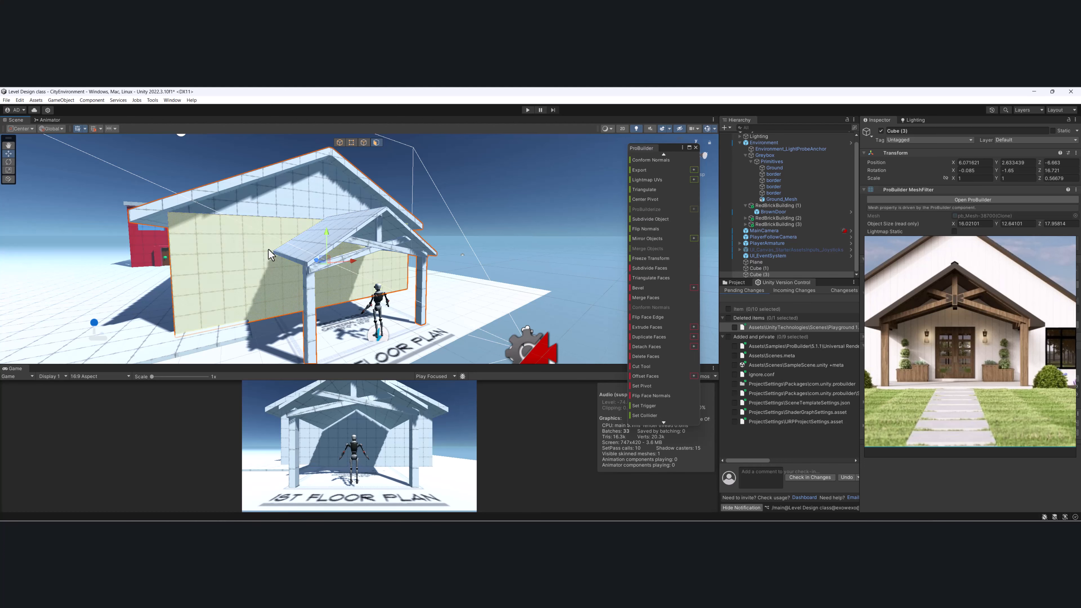
click(339, 143)
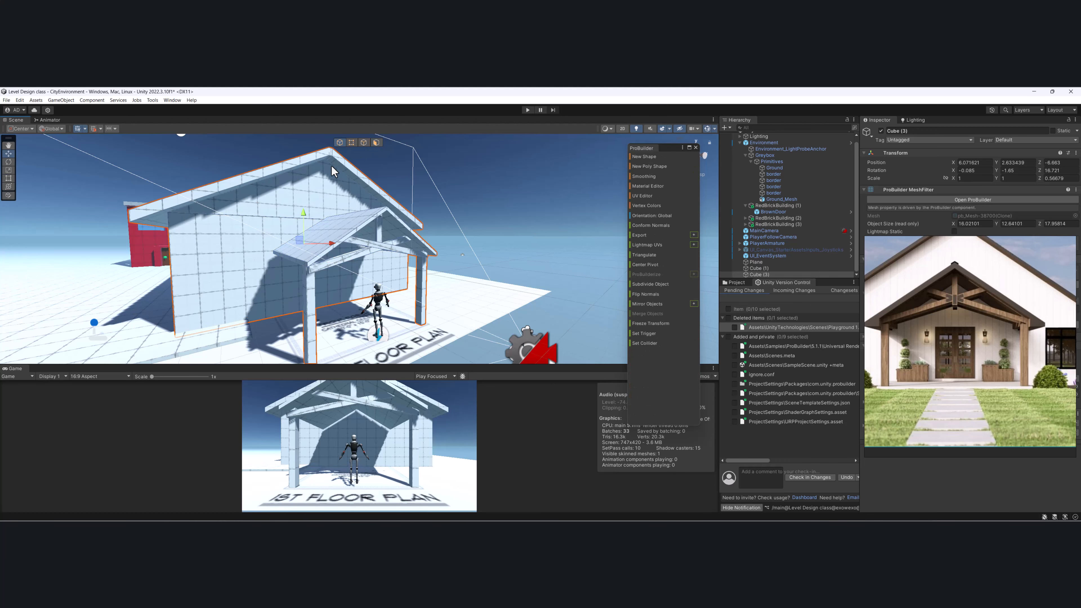
click(526, 214)
click(363, 234)
scroll(357, 232, down, 2)
mouse_move(304, 299)
alt+mouse_down()
mouse_move(277, 304)
mouse_move(308, 290)
alt+mouse_up()
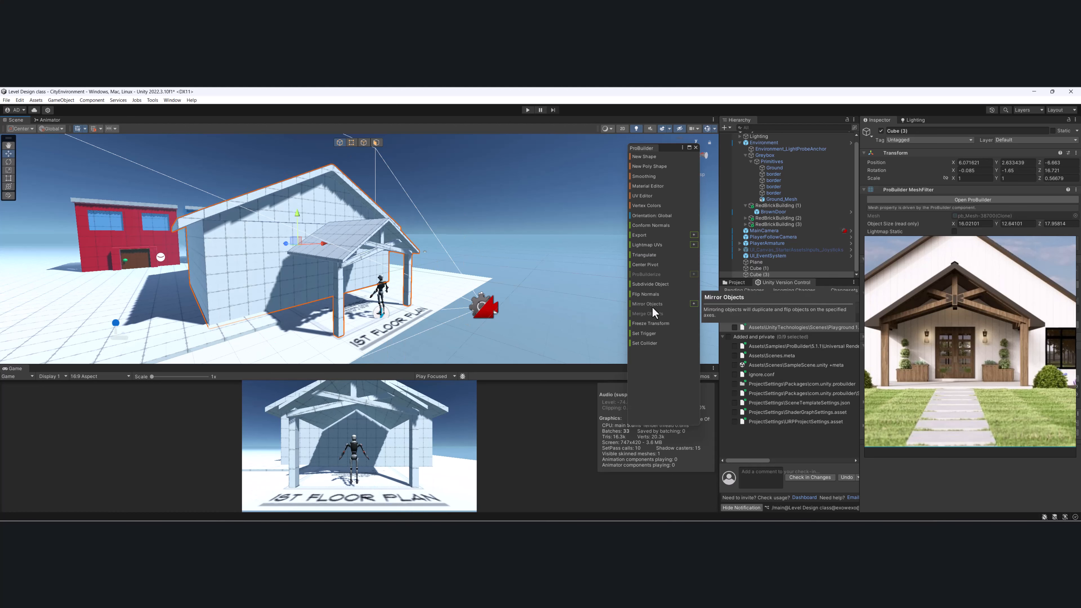
- Compare the side of the porch with the angled farmhouse entrance photo on the reference board
alt+drag(396, 258, 341, 294)
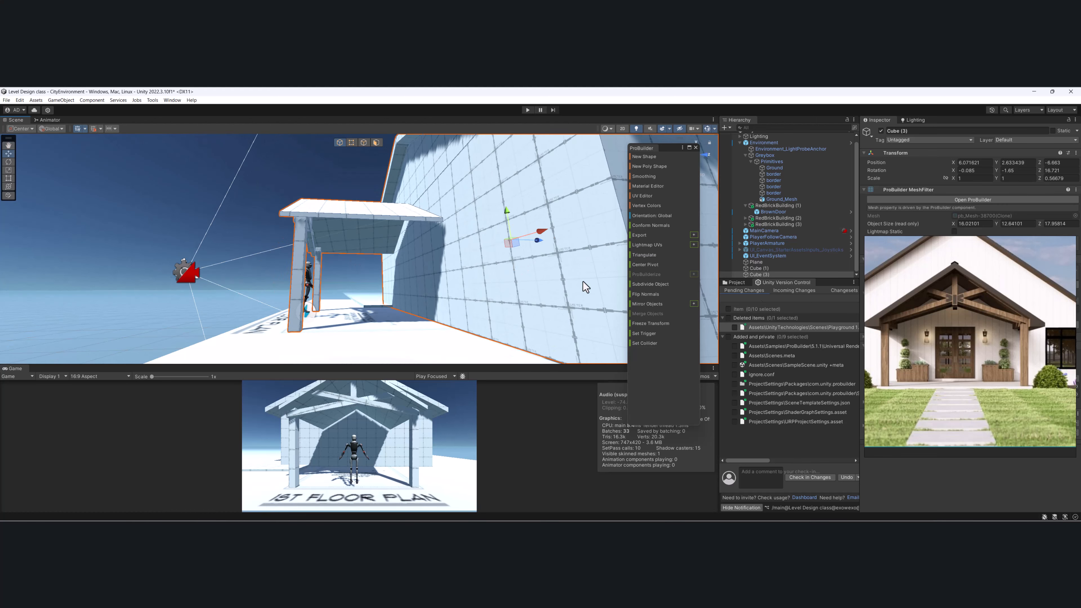
scroll(919, 331, down, 5)
middle_drag(991, 320, 864, 299)
middle_drag(1039, 289, 990, 285)
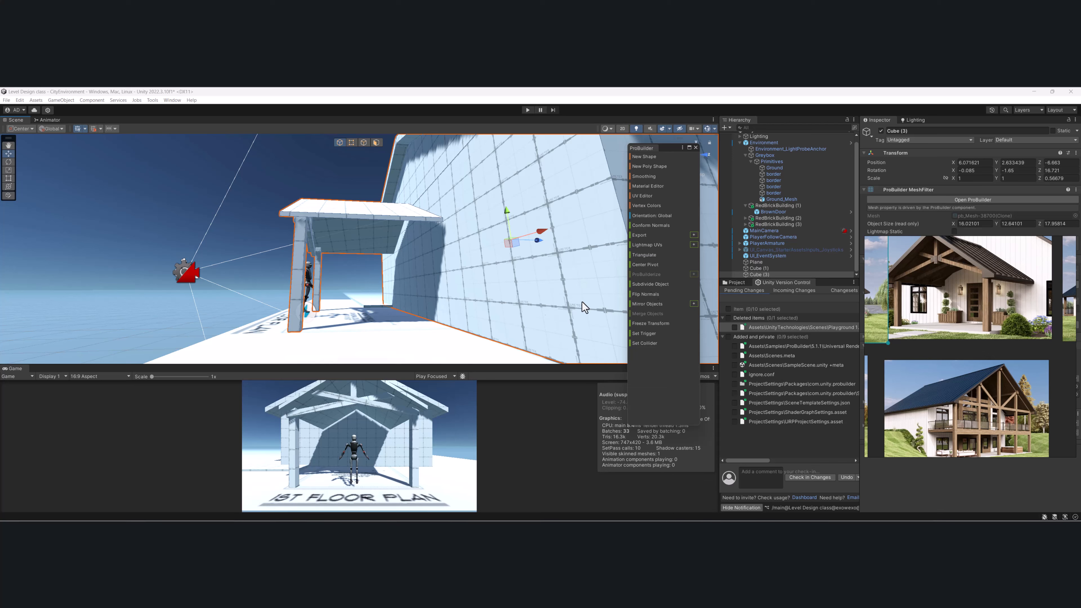
alt+drag(582, 301, 439, 354)
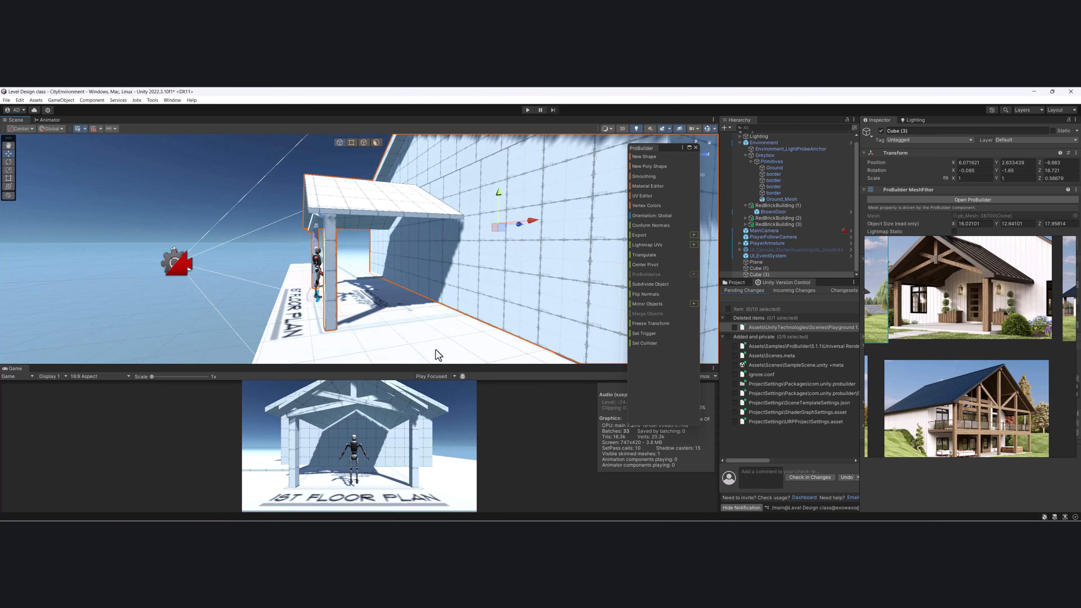
click(654, 157)
alt+drag(478, 242, 449, 333)
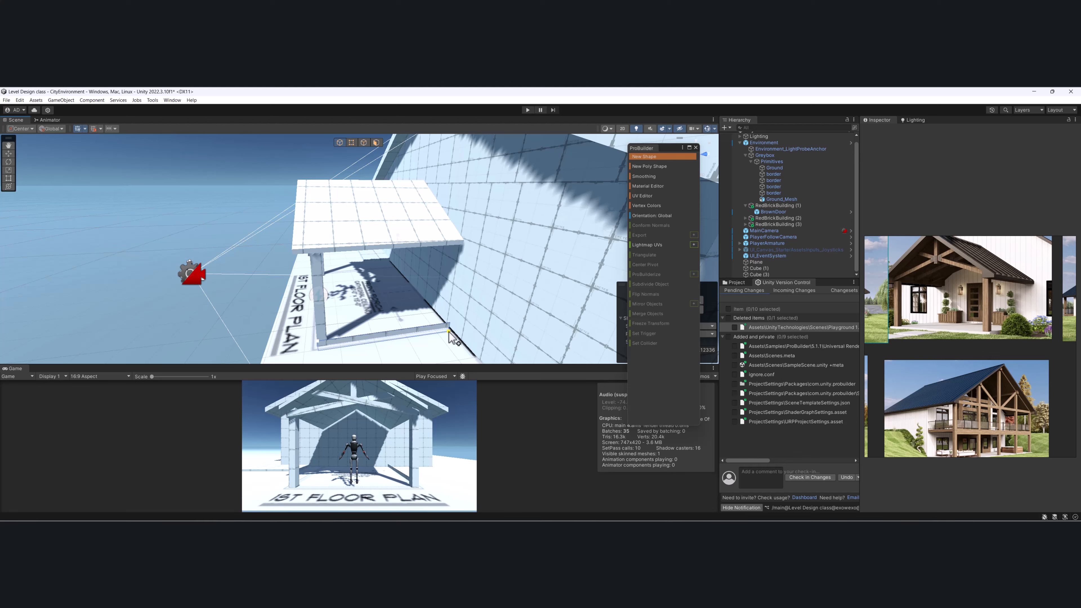
click(373, 318)
alt+drag(369, 343, 381, 303)
key(Delete)
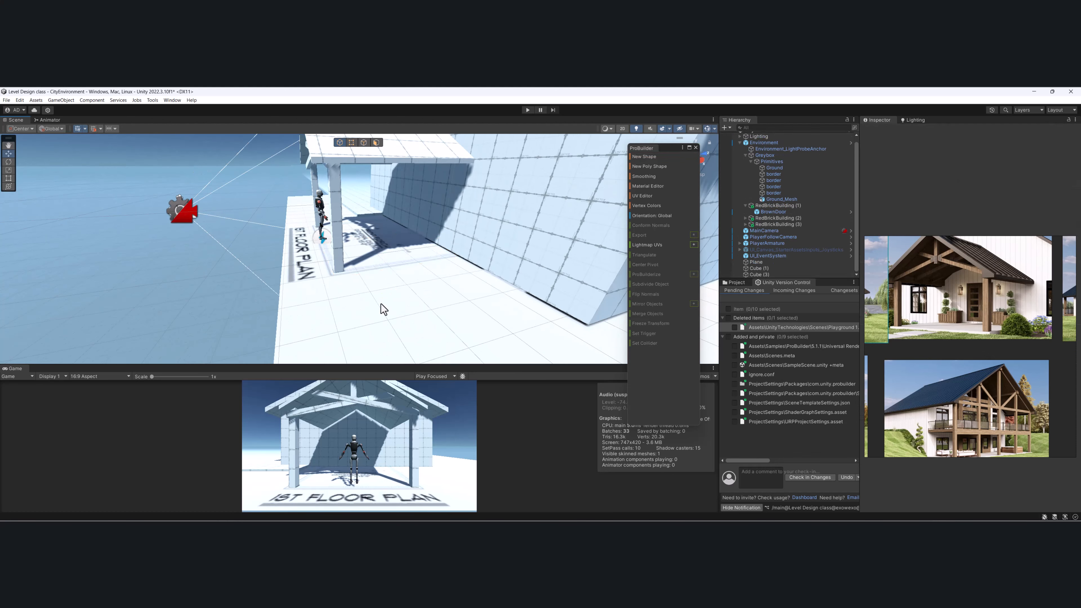
scroll(382, 309, up, 5)
click(660, 157)
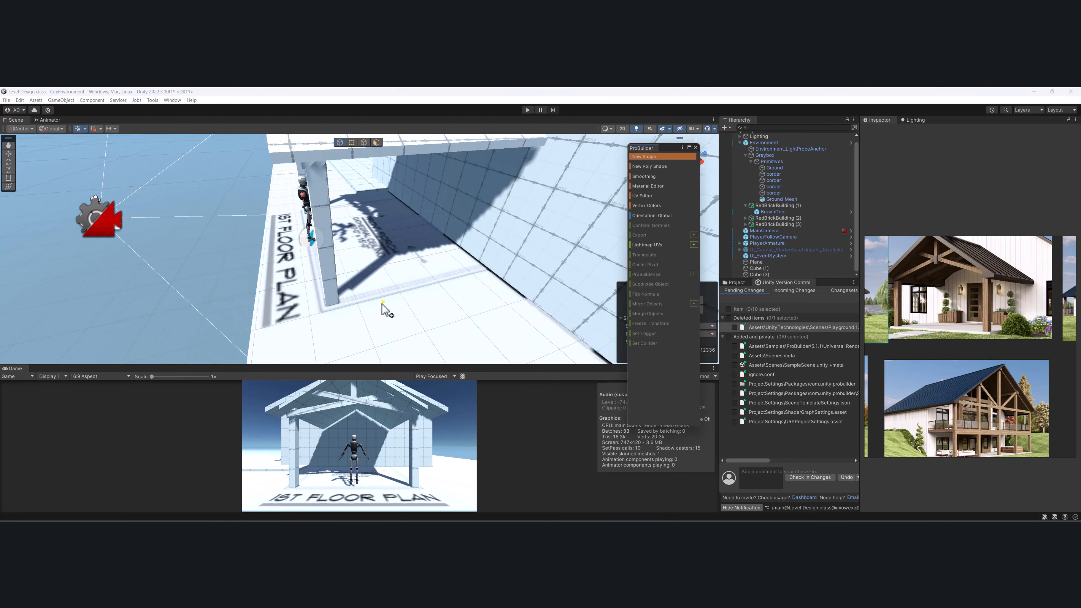
drag(328, 311, 464, 305)
click(478, 263)
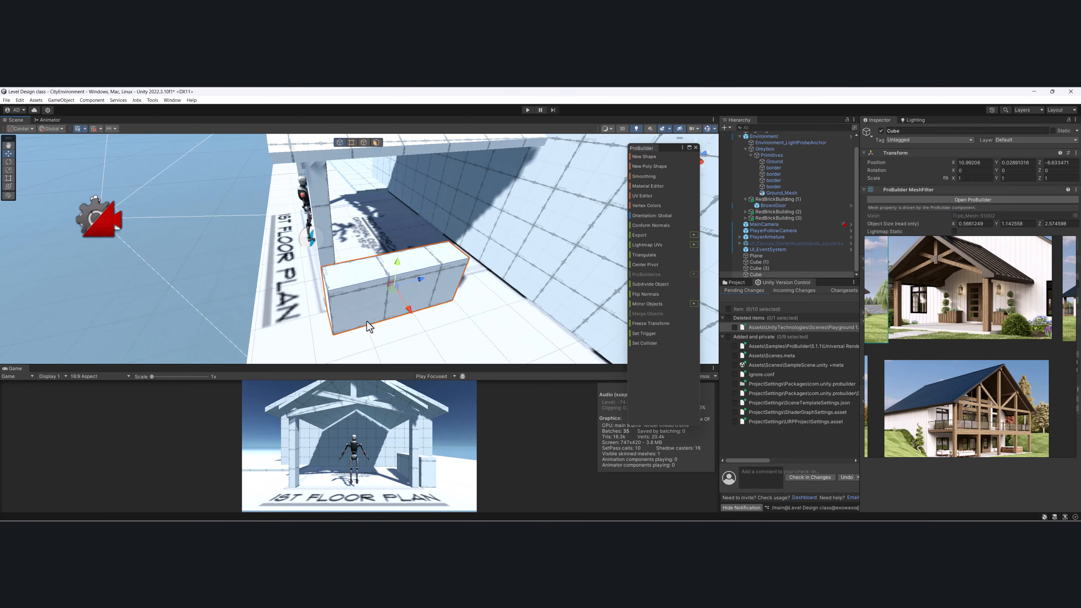
mouse_move(366, 321)
alt+mouse_down()
mouse_move(445, 281)
mouse_move(413, 254)
mouse_move(430, 242)
alt+mouse_up()
key(Delete)
click(643, 157)
mouse_move(480, 171)
mouse_down()
mouse_move(529, 240)
mouse_move(327, 259)
mouse_move(335, 216)
mouse_up()
click(500, 227)
key(Delete)
- Draw a cube beam about 4.11 units long from the right porch post to the wall and raise it under the roof edge at Y 2.57
click(659, 157)
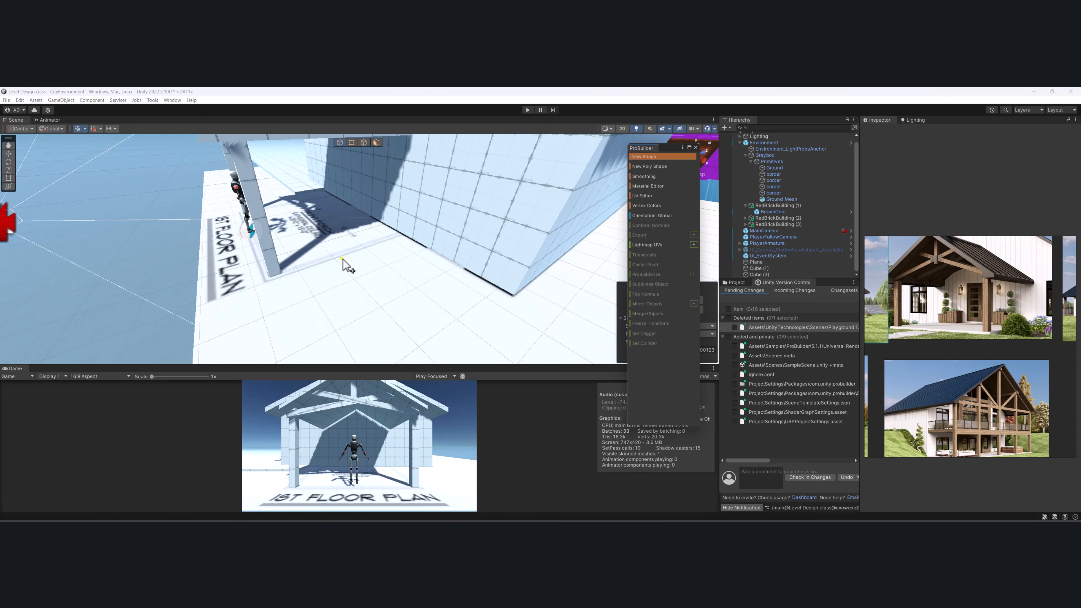
drag(272, 282, 412, 239)
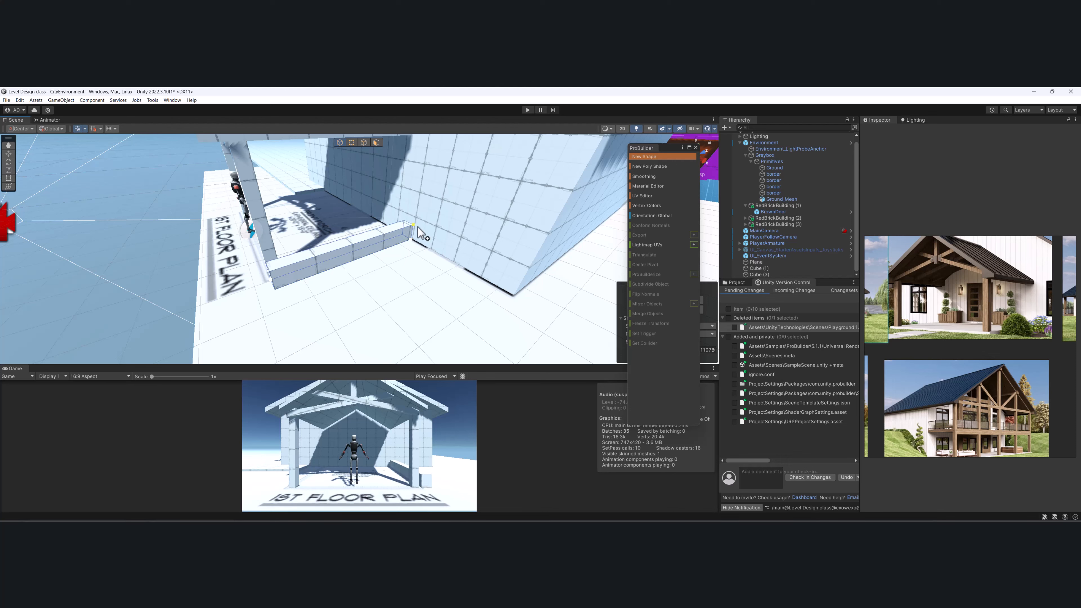
click(416, 229)
key(w)
drag(364, 268, 416, 214)
key(f)
- Duplicate the side beam and move the copy along X to the opposite side of the porch
key(ctrl+d)
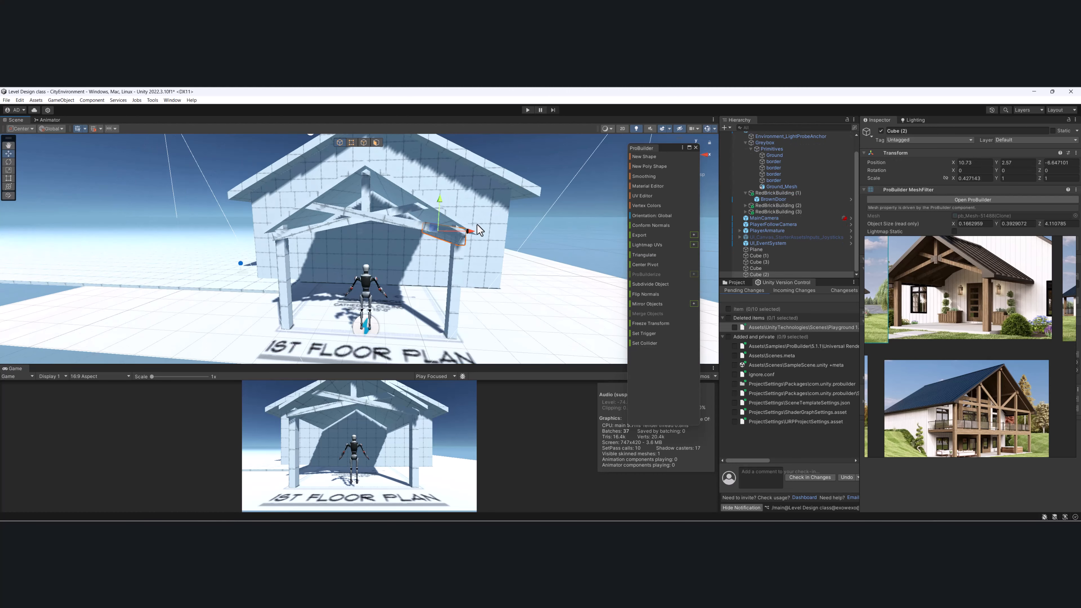
drag(471, 237, 335, 241)
alt+drag(335, 241, 428, 230)
- Merge both porch side beams with the house into one object
shift+click(330, 186)
shift+click(372, 177)
click(662, 315)
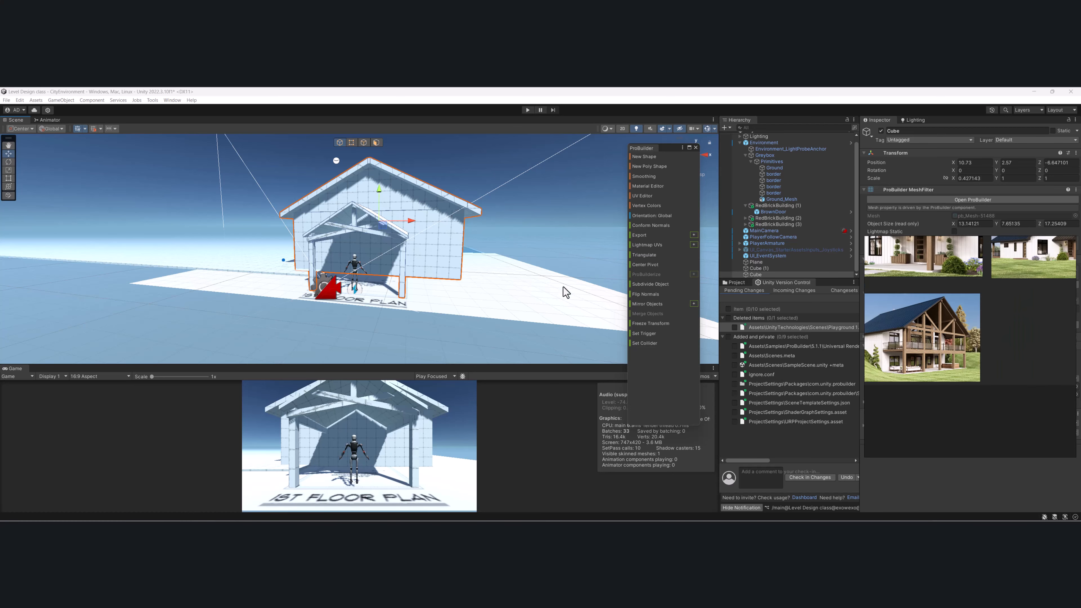
alt+drag(502, 284, 338, 279)
scroll(340, 278, down, 3)
alt+drag(454, 261, 395, 279)
scroll(395, 279, up, 4)
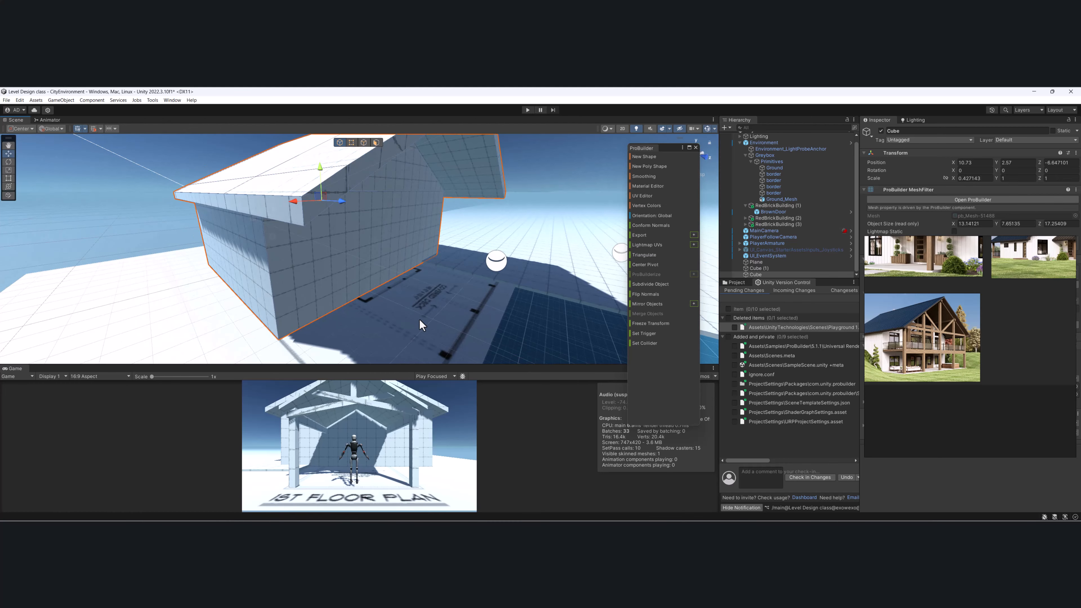
- Draw a cube slab about 12.04 × 0.36 × 4.08 units over the deck area of the floor plan, against the rear wall
click(664, 156)
alt+drag(460, 270, 334, 316)
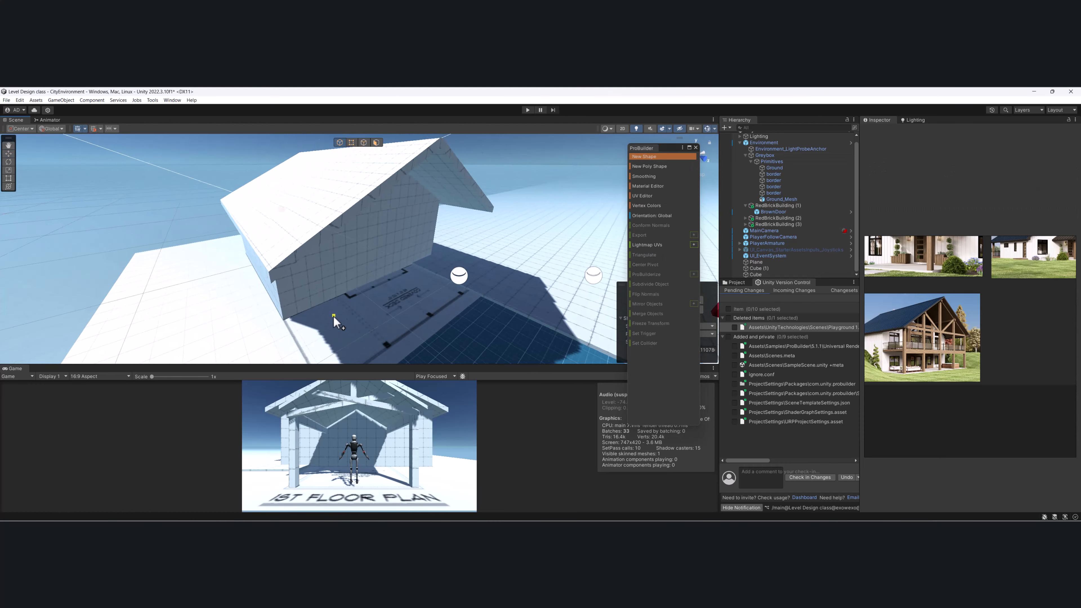
middle_drag(334, 316, 328, 267)
scroll(329, 267, up, 3)
alt+drag(329, 267, 288, 303)
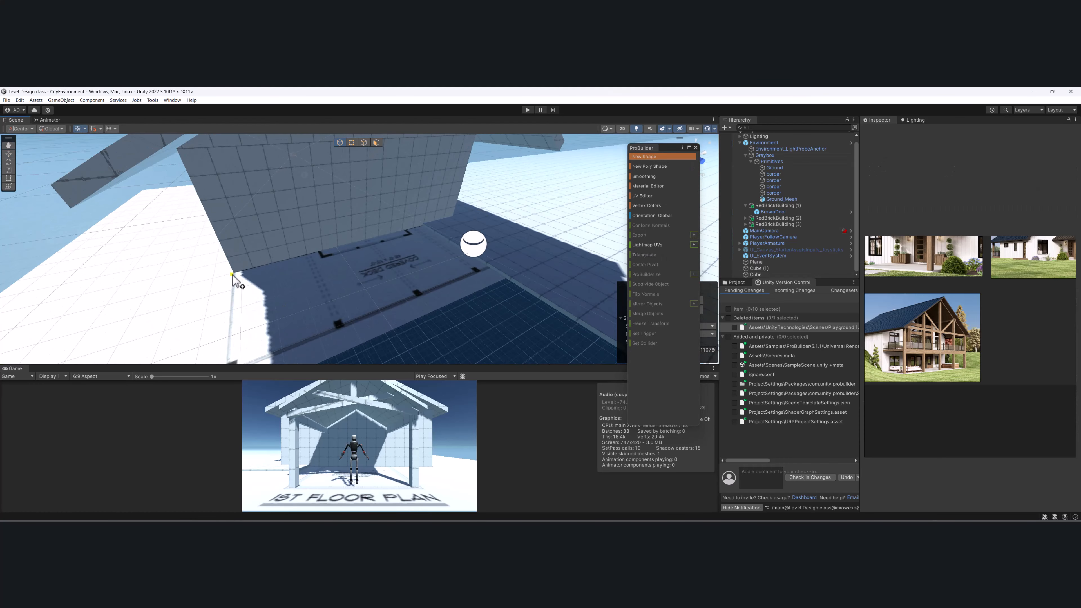
scroll(235, 275, down, 1)
drag(258, 344, 449, 215)
click(452, 212)
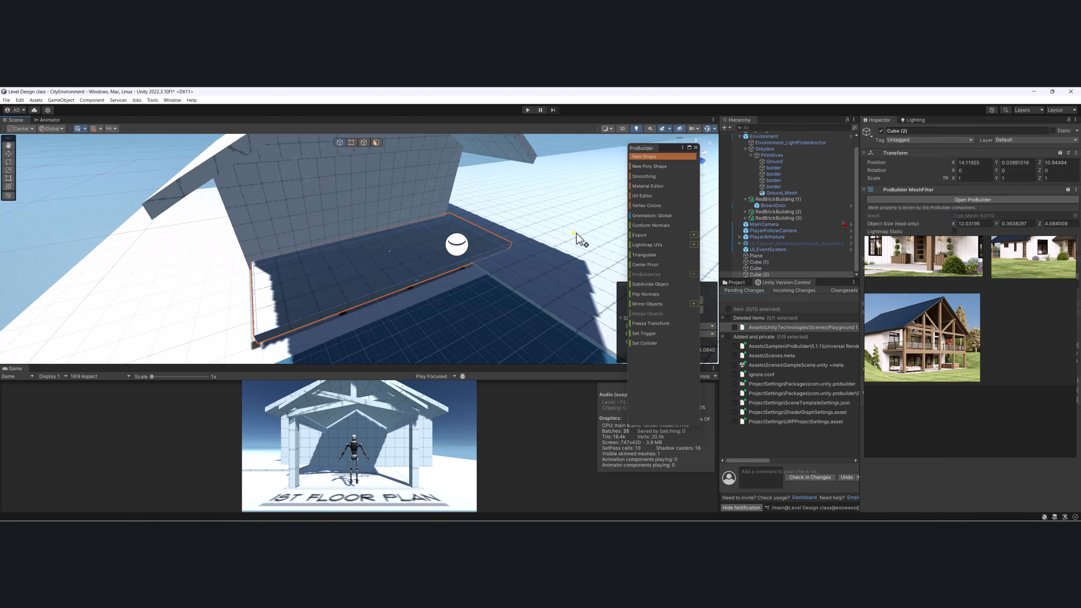
- Delete the stray oversized cube that spans the whole scene
scroll(575, 233, down, 5)
middle_drag(575, 233, 501, 232)
alt+drag(501, 232, 279, 263)
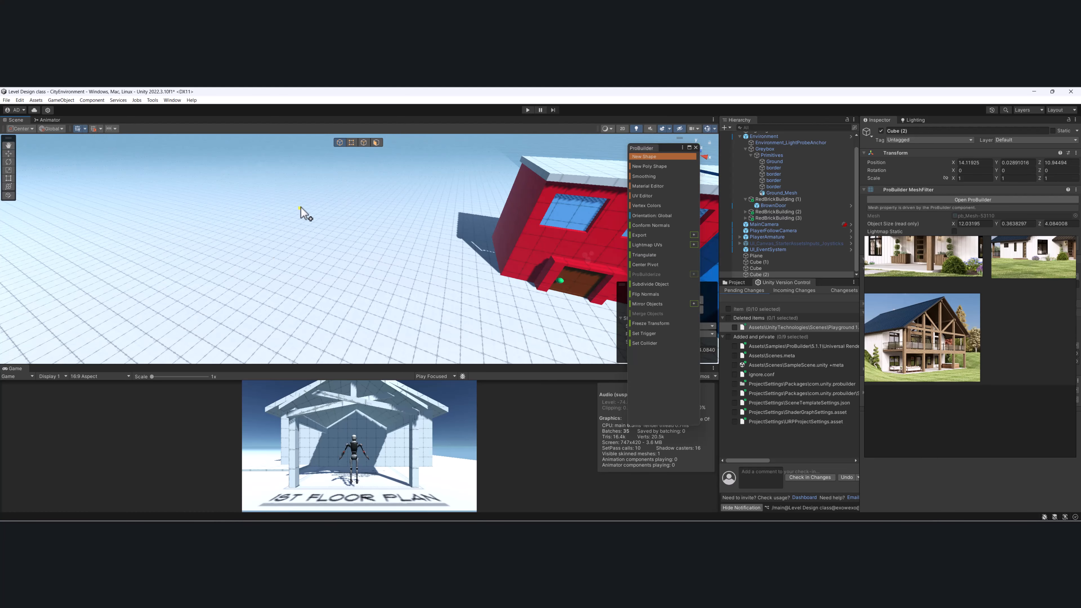
right_click(376, 241)
click(354, 194)
key(Escape)
click(377, 284)
scroll(377, 284, down, 5)
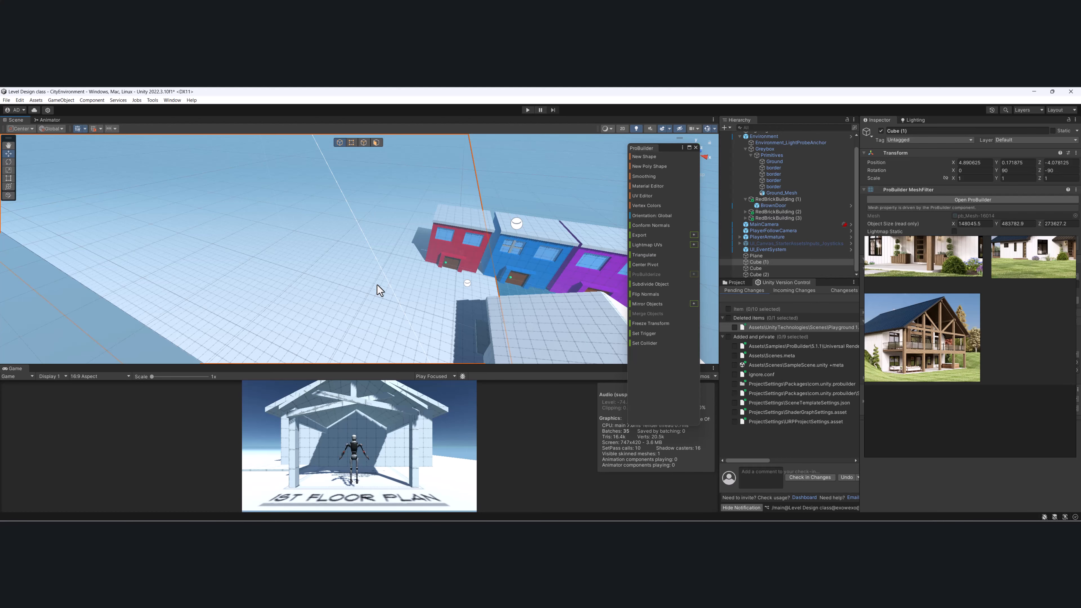
key(Delete)
- Thin the rear deck slab to a Y scale of about 0.558 and raise it to Y 2.99 as a balcony floor
scroll(377, 284, down, 5)
alt+drag(467, 303, 323, 184)
scroll(336, 250, up, 4)
click(331, 179)
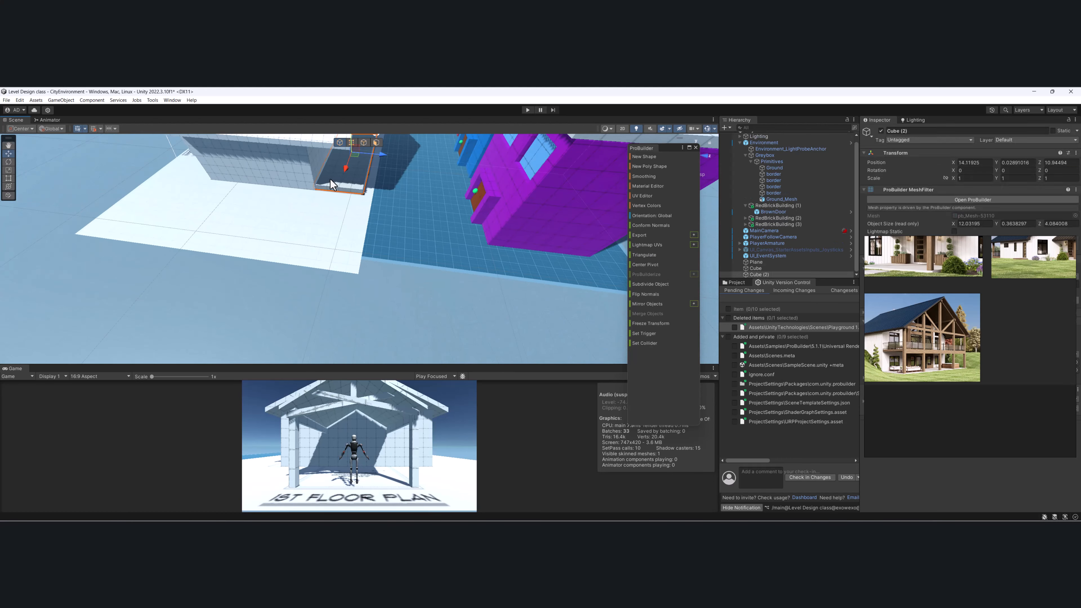
key(f)
alt+drag(339, 282, 352, 222)
scroll(333, 267, up, 4)
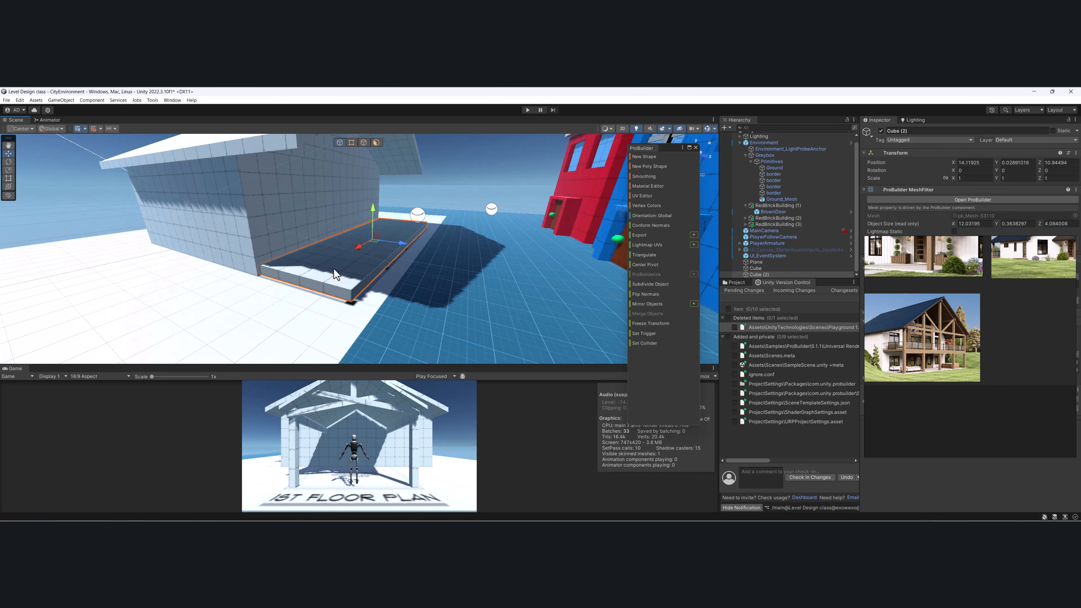
alt+drag(333, 268, 395, 267)
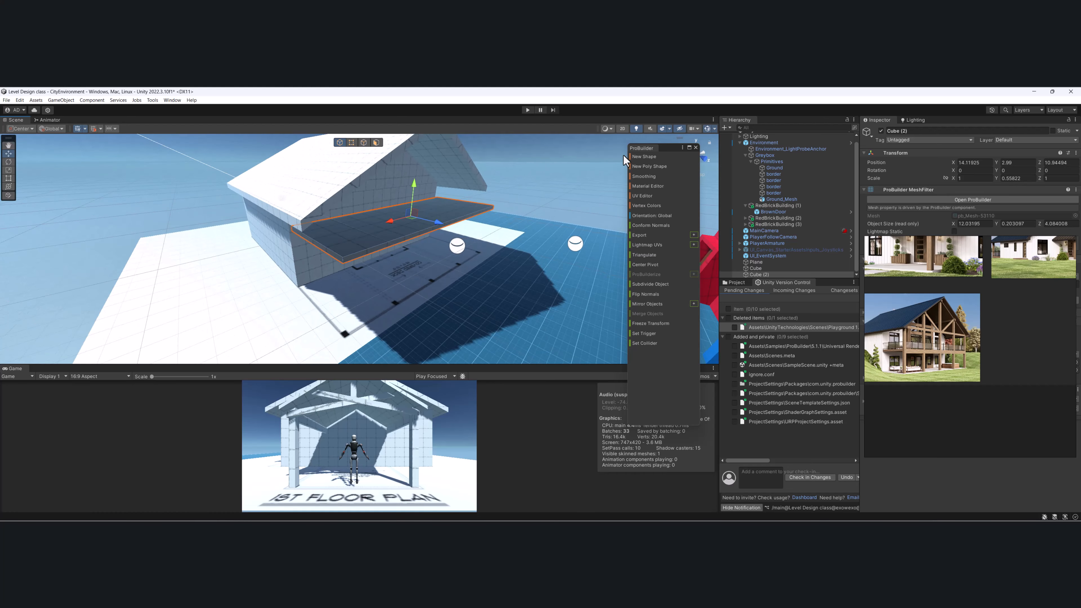
- Draw a cube post about 0.34 × 5.04 × 0.32 units on the floor plan's outer deck corner marker
click(644, 156)
drag(347, 330, 342, 339)
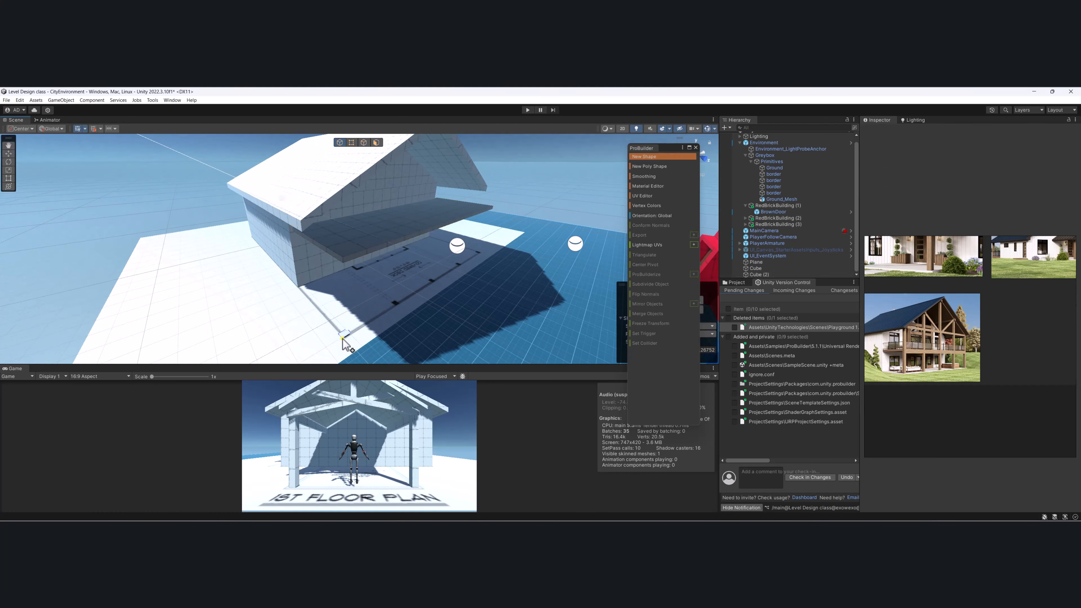
click(363, 197)
alt+drag(363, 252, 398, 251)
key(Escape)
- Select both rear roof end faces and pull them outward over the deck until the house measures about 18.64 along Z
click(392, 187)
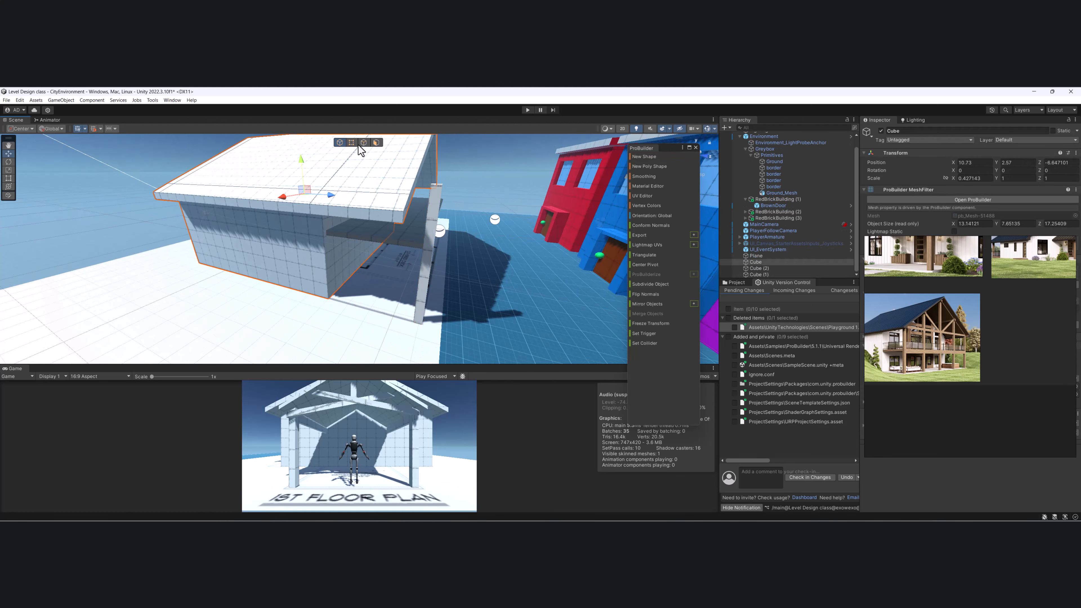
click(377, 143)
mouse_move(376, 177)
alt+mouse_down()
mouse_move(420, 247)
mouse_move(372, 198)
alt+mouse_up()
click(387, 199)
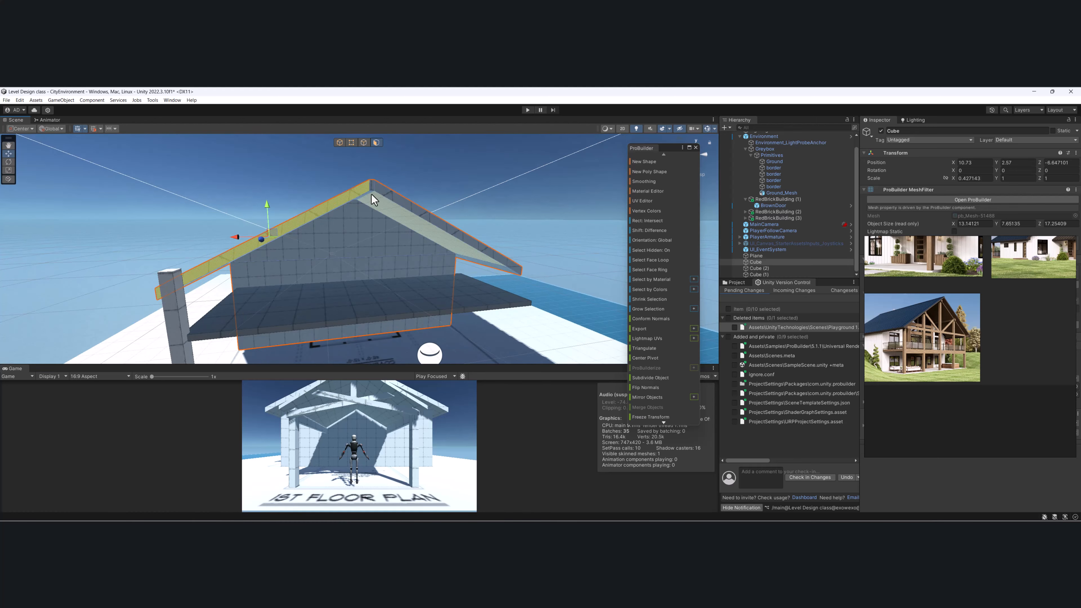
shift+click(388, 197)
alt+drag(499, 274, 386, 309)
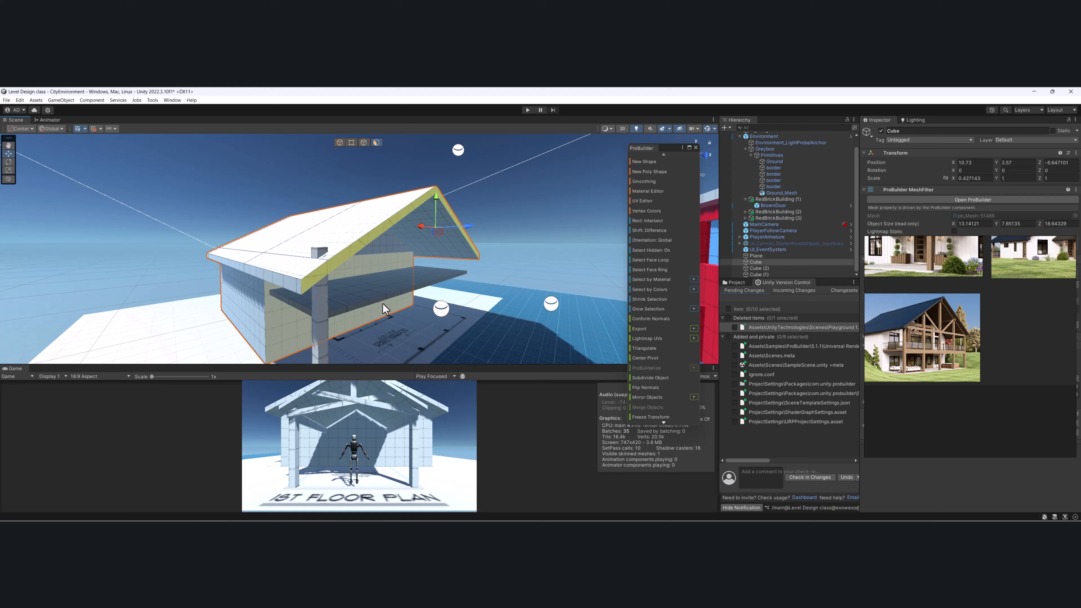
- Lower the top vertices of the corner post under the roof, making it about 4.83 units high
click(316, 309)
click(347, 143)
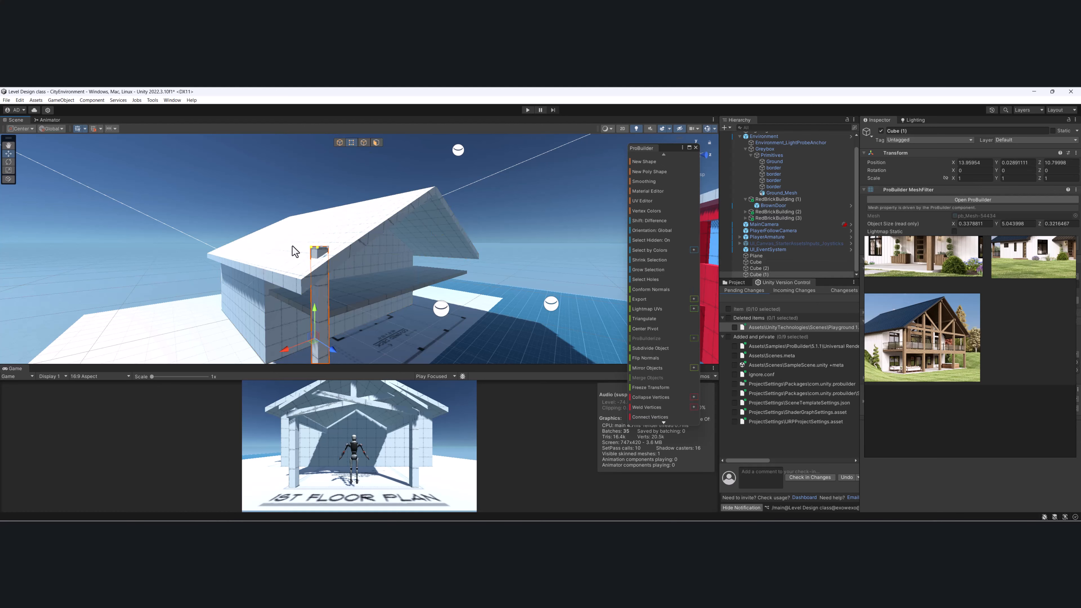
click(320, 249)
drag(323, 227, 345, 262)
alt+drag(334, 168, 431, 265)
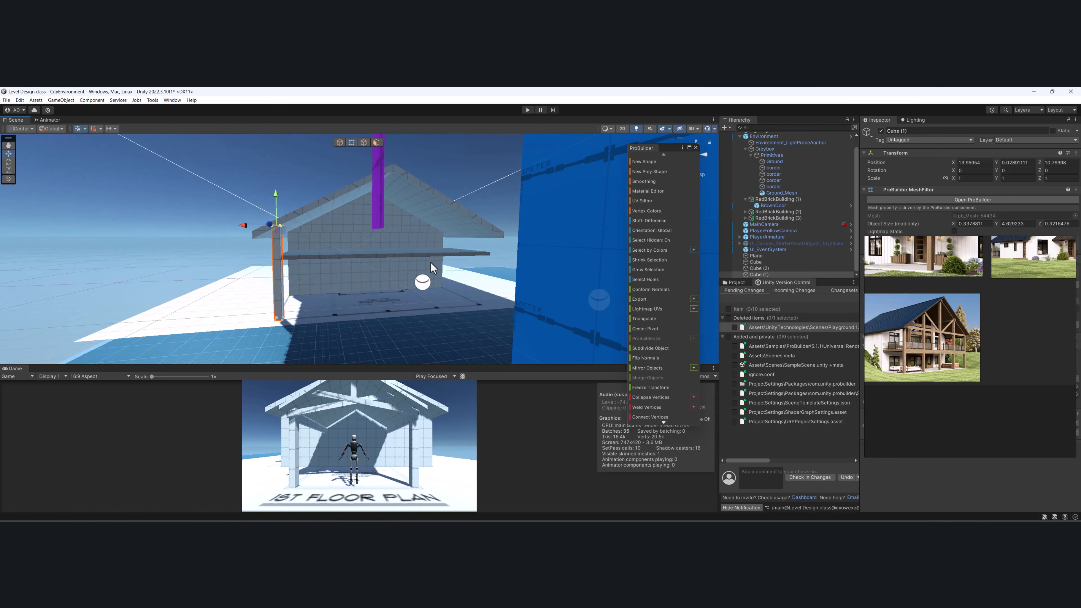
- Duplicate the corner post four times, spacing the copies along X across the deck front to X 2.75
click(341, 143)
key(ctrl+d)
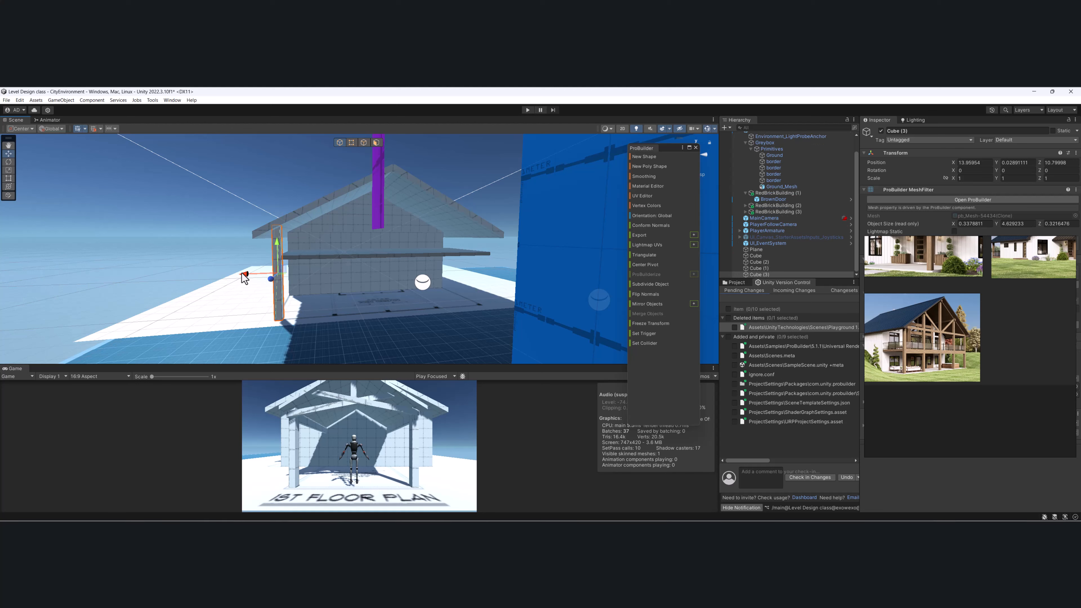
drag(244, 276, 405, 306)
key(ctrl+d)
key(ctrl+d)
key(ctrl+d)
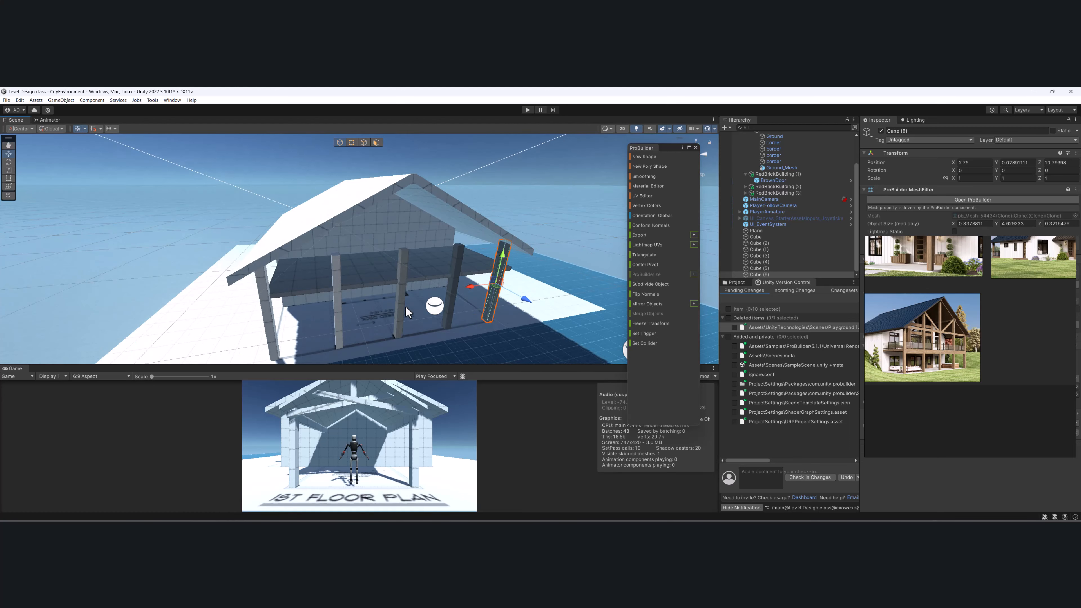
- Try to scale all five deck posts down together with the handles in local orientation
shift+click(460, 257)
shift+click(402, 266)
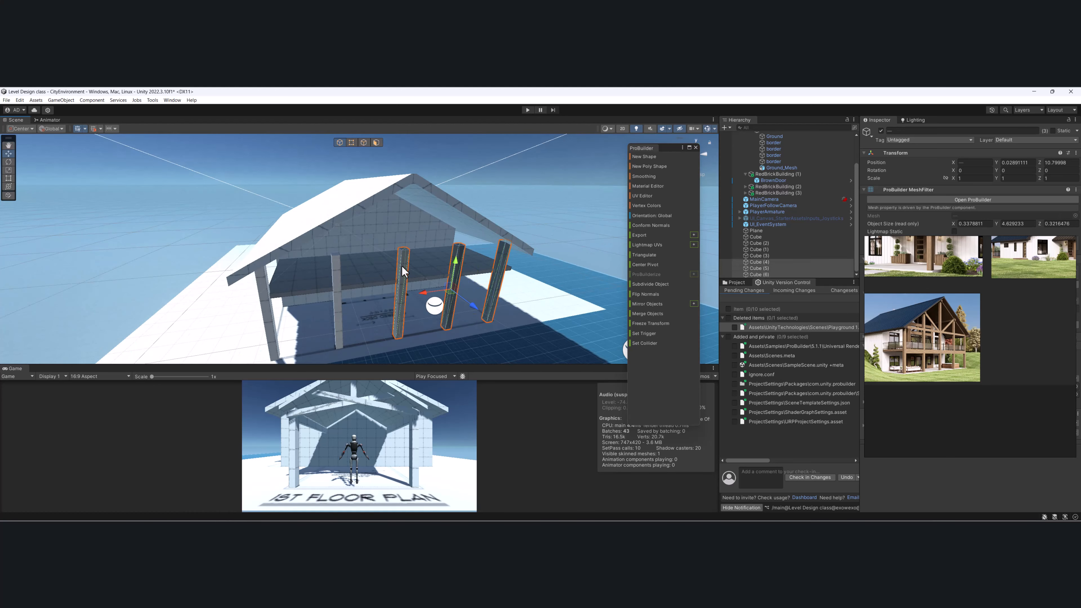
shift+click(334, 281)
shift+click(266, 283)
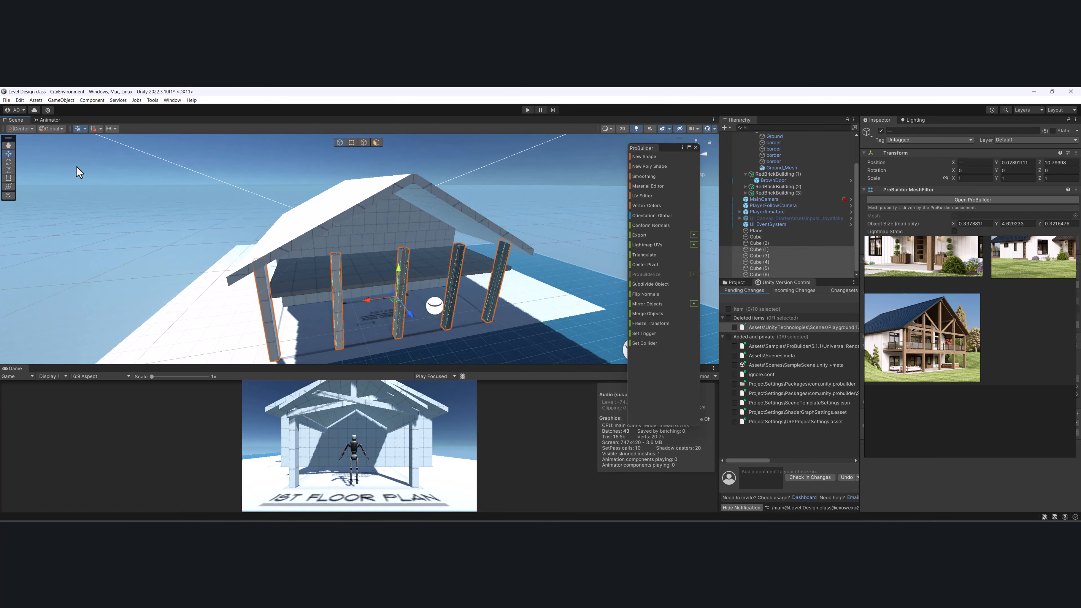
click(59, 129)
click(57, 146)
key(r)
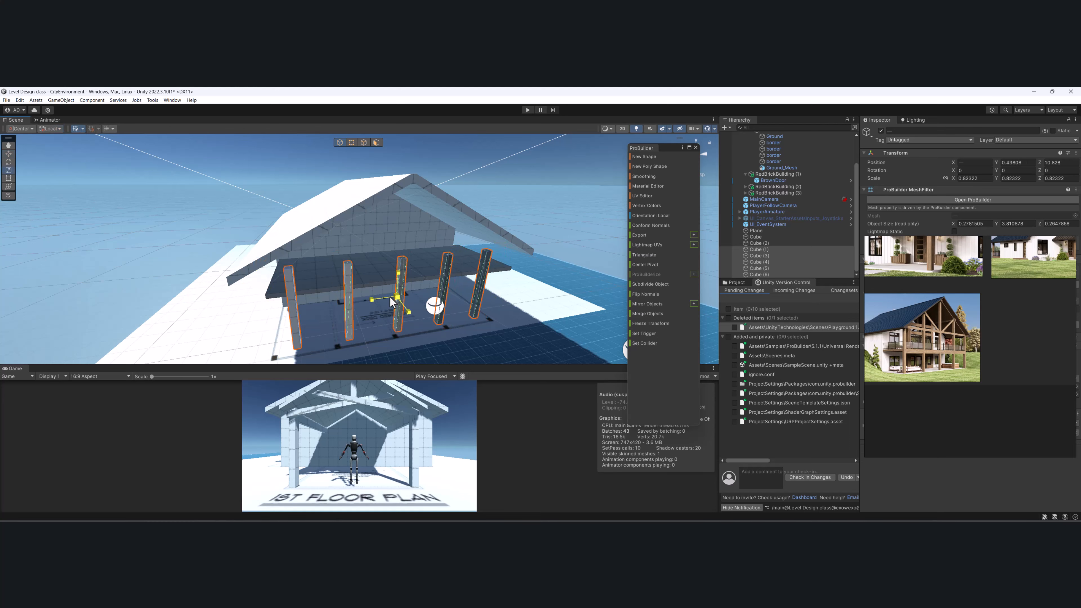
alt+drag(390, 297, 366, 300)
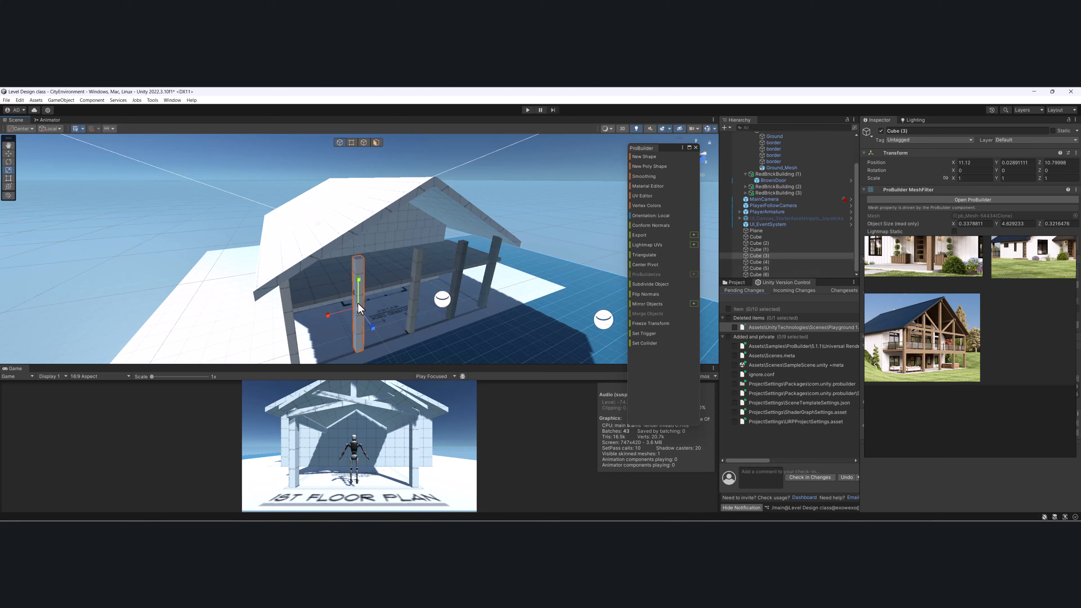
- Delete the copied deck posts, keeping only the original corner post
key(Delete)
click(465, 255)
key(Delete)
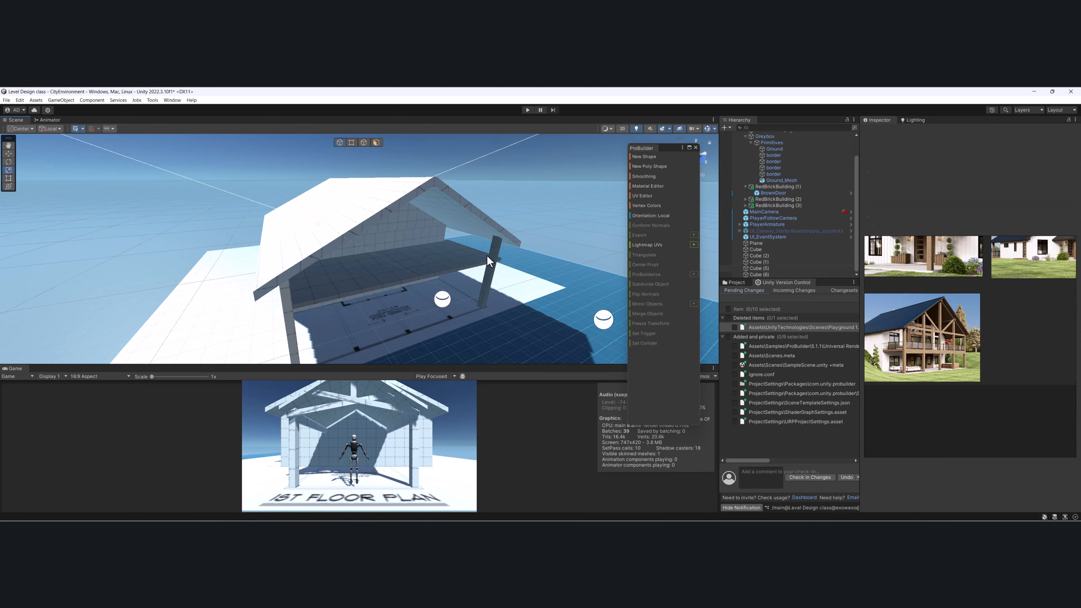
click(496, 244)
key(Delete)
- Scale the corner post to about 0.342 × 0.986 × 0.633 and reposition it at X 14.312, Z 10.859 on the deck corner
click(292, 330)
middle_drag(316, 331, 344, 308)
alt+drag(344, 307, 454, 269)
drag(418, 268, 433, 266)
alt+drag(433, 267, 293, 250)
key(w)
scroll(386, 206, down, 2)
alt+drag(388, 205, 363, 221)
- Duplicate the corner post to X 11.34 and raise the copy's top to the roof, about 6.11 units high
key(ctrl+d)
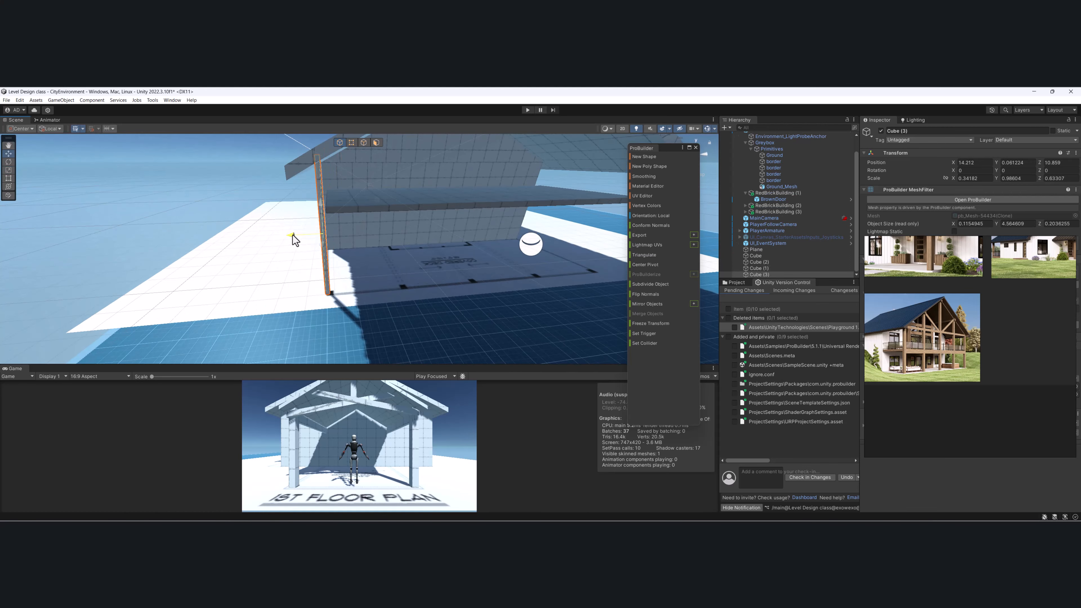
drag(292, 236, 386, 251)
alt+drag(385, 251, 333, 225)
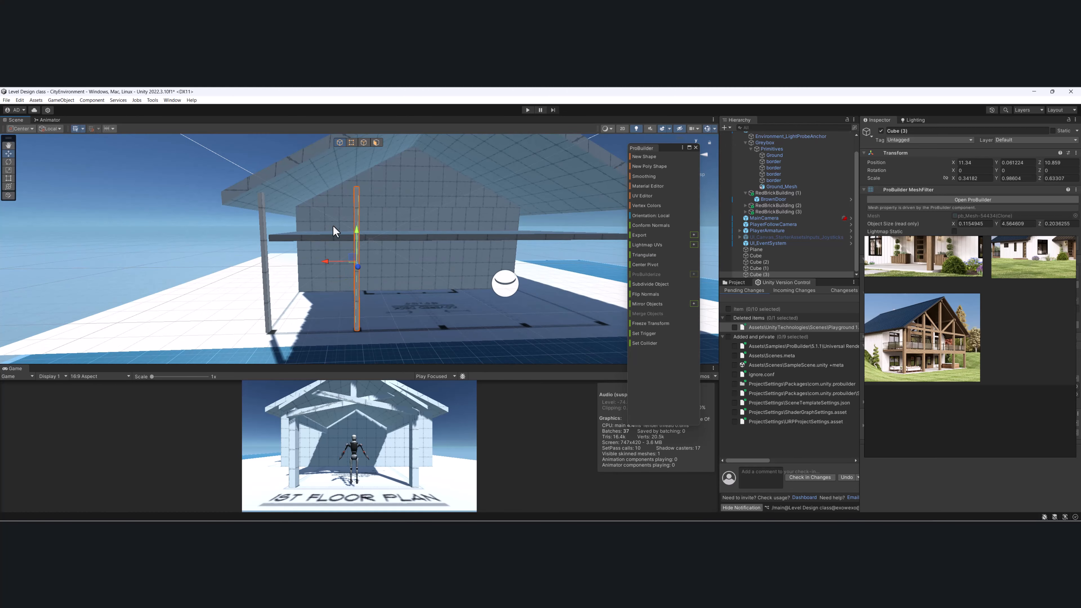
click(352, 143)
alt+drag(326, 173, 380, 208)
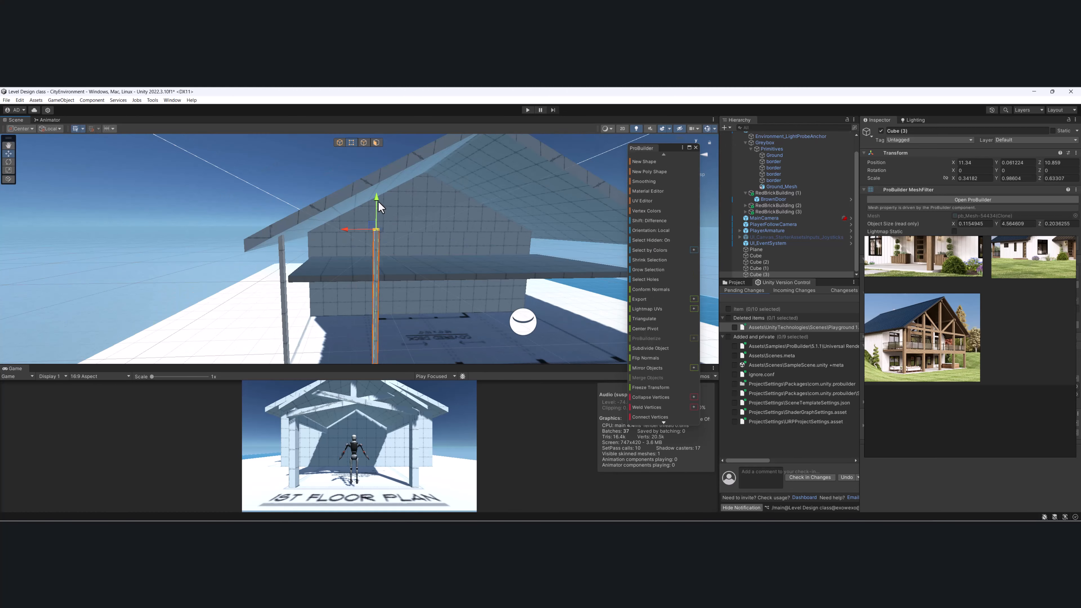
click(339, 142)
- Duplicate the second post to X 8.34 and raise the copy's top to the roof ridge, about 7.48 units high
alt+drag(357, 168, 421, 257)
key(ctrl+d)
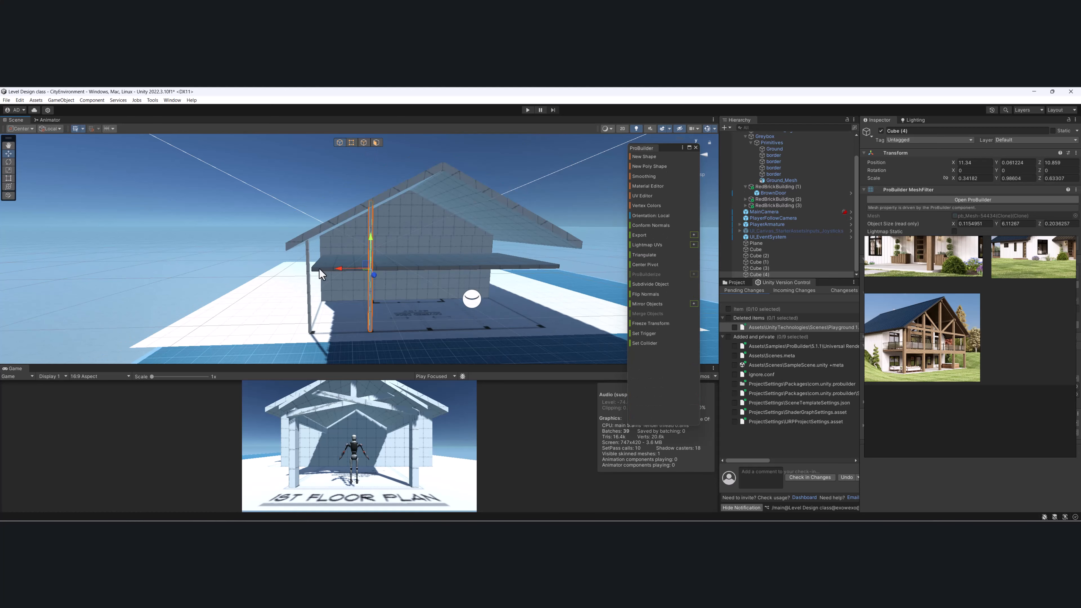
ctrl+drag(336, 269, 403, 269)
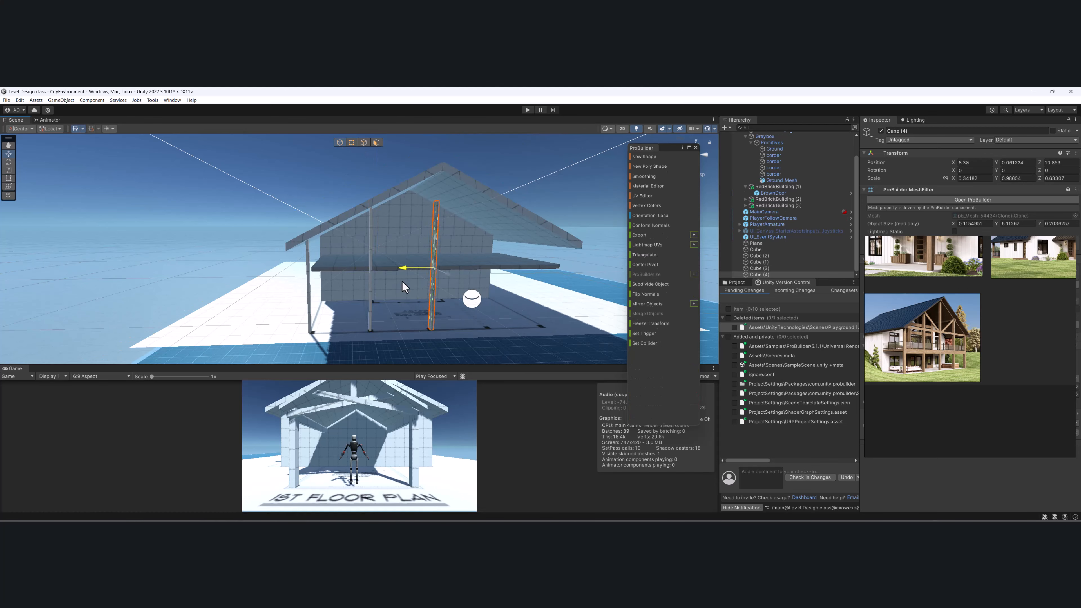
click(351, 143)
drag(423, 163, 453, 141)
click(339, 143)
- Duplicate the ridge post to X 5.64 and lower the copy's top to the roof slope, about 6.44 units high
key(ctrl+d)
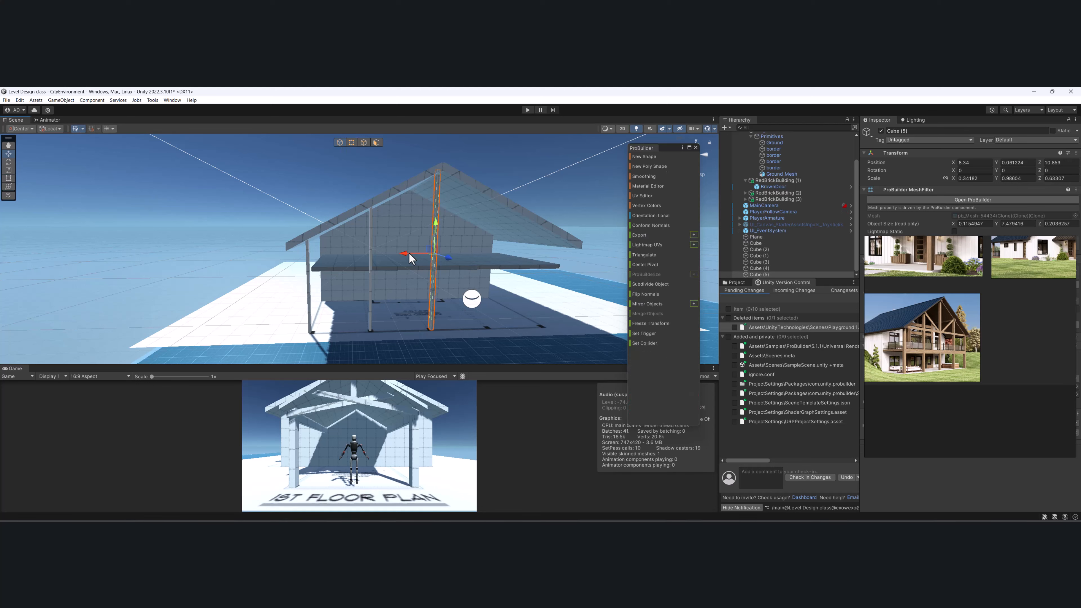
drag(411, 259, 469, 261)
click(352, 143)
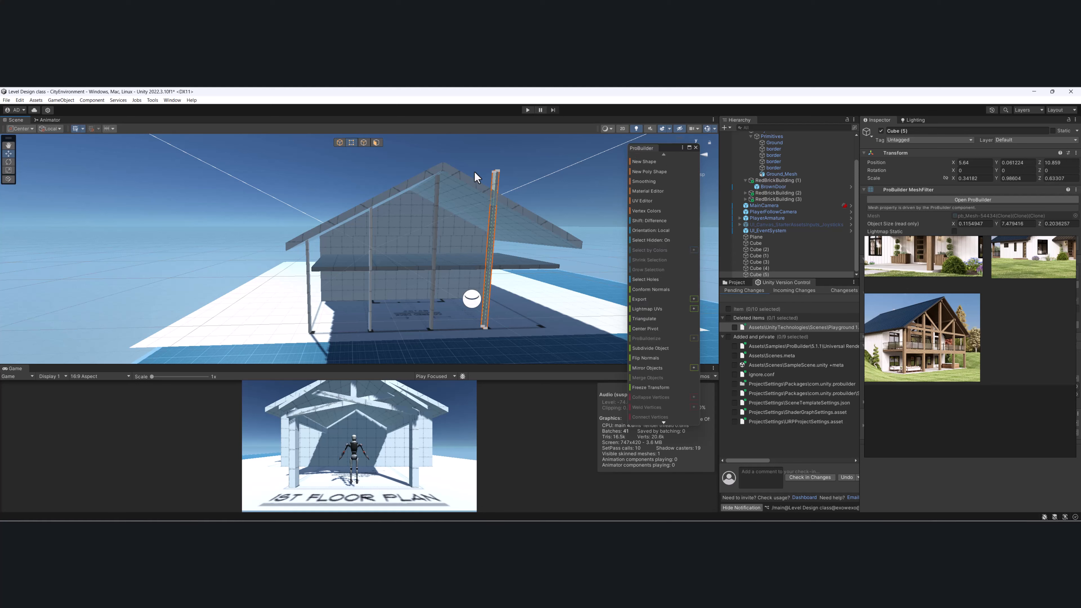
drag(475, 172, 507, 161)
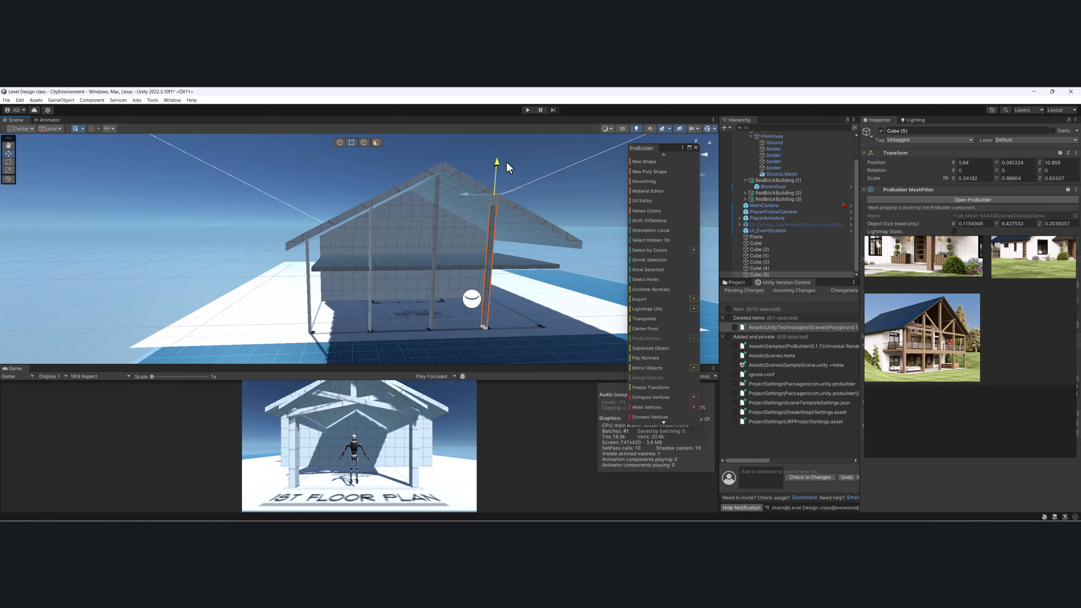
click(340, 142)
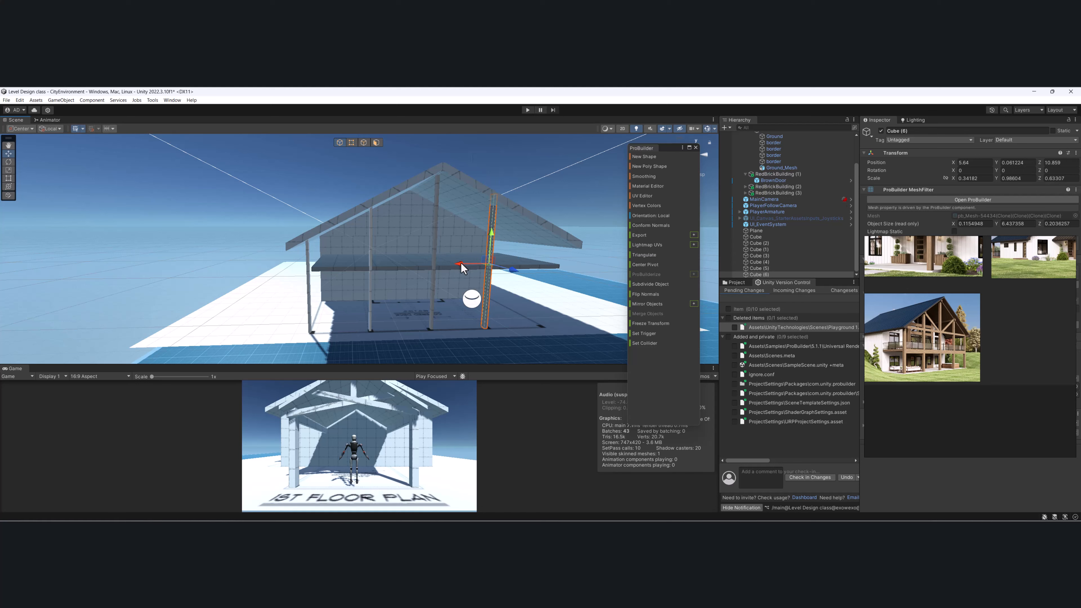
- Move another copy of the post to X 2.71 and lower its top beneath the roof's far edge
drag(463, 268, 522, 278)
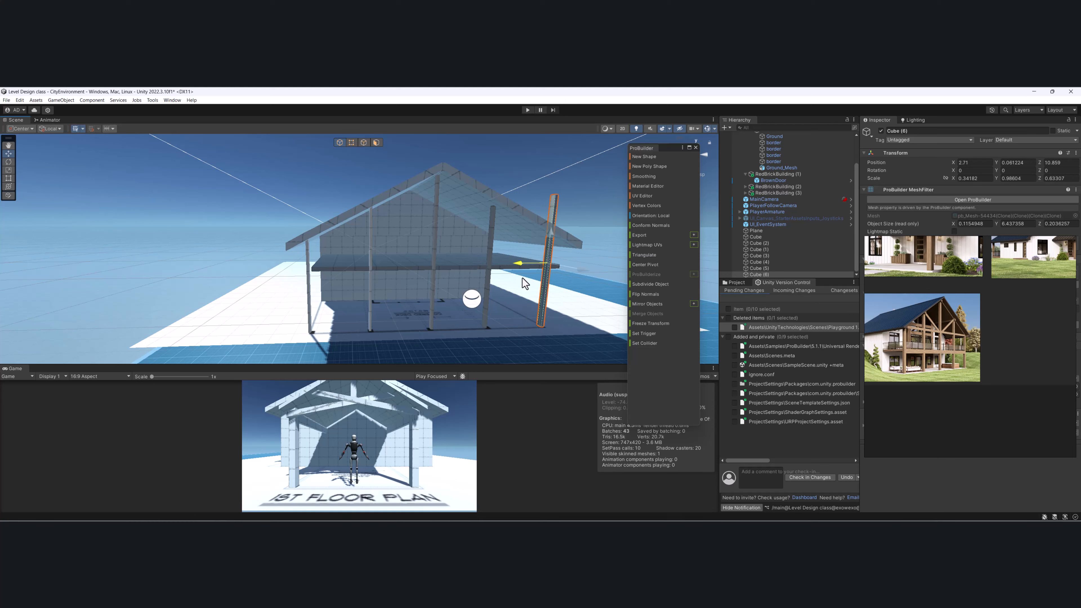
click(352, 142)
drag(558, 168, 424, 260)
- Duplicate the balcony floor slab, raise the copy to Y 4.09 and move it outward to Z 14.96
click(425, 262)
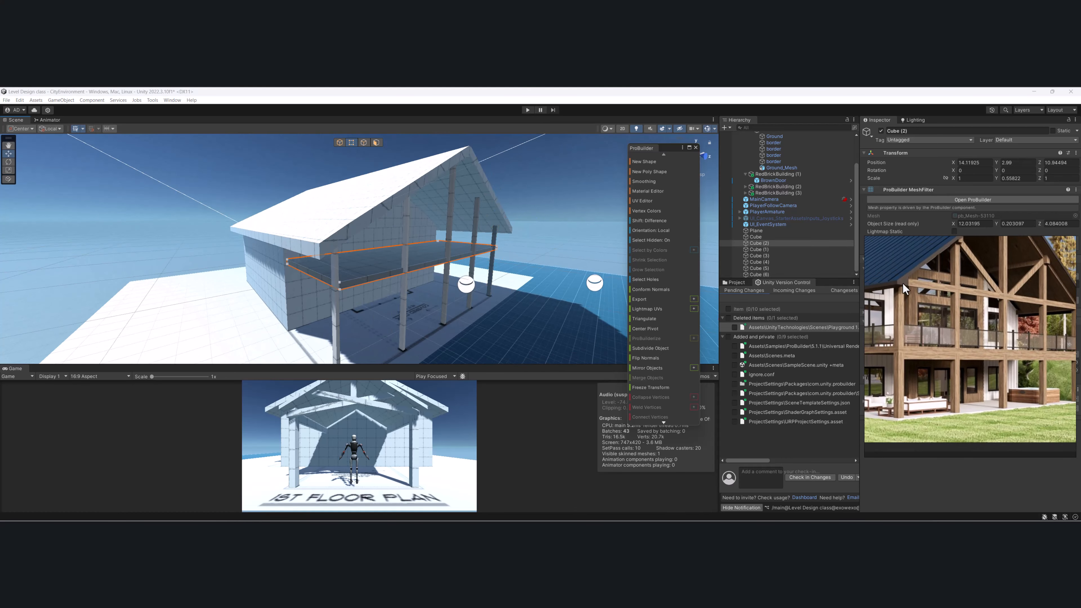
scroll(316, 292, down, 2)
alt+drag(316, 292, 394, 265)
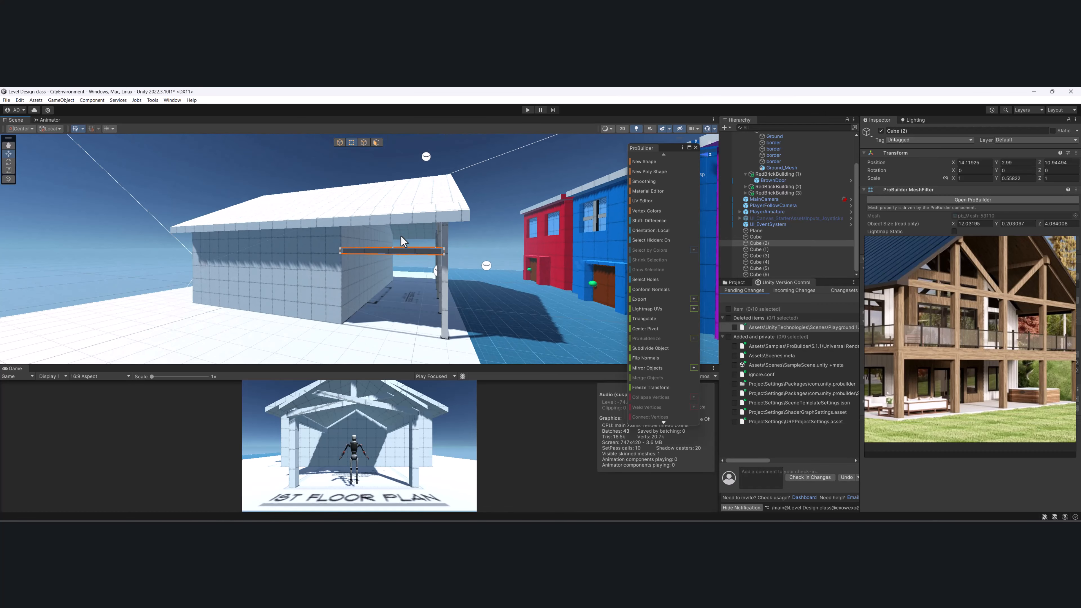
key(ctrl+d)
key(g)
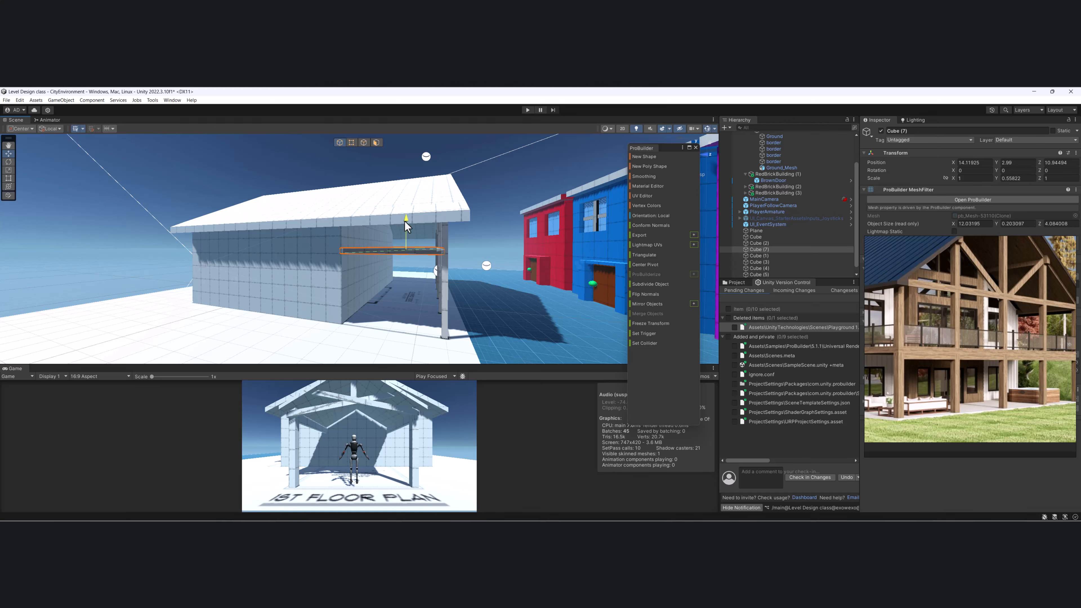
drag(406, 225, 317, 188)
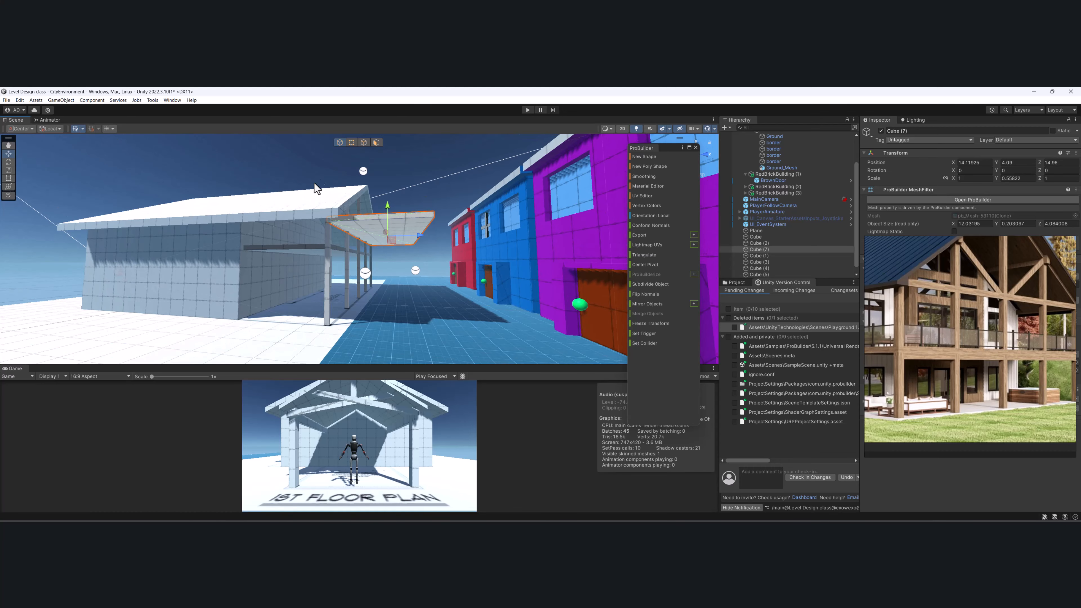
- Narrow the raised slab copy to about 0.21 units deep and 0.2 high, leaving it as a crossbeam beneath the roof at about Z 14.74
click(351, 143)
drag(395, 179, 468, 300)
drag(452, 235, 337, 194)
click(339, 142)
drag(392, 232, 278, 222)
key(r)
middle_drag(278, 222, 310, 233)
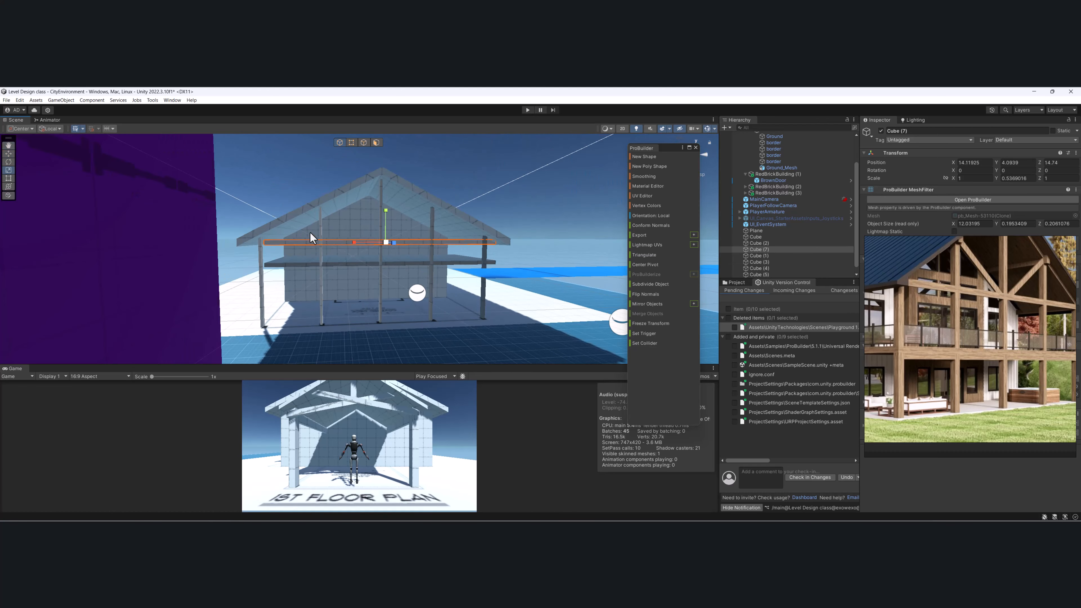
drag(348, 241, 376, 244)
- Lower the balcony floor slab to Y 2.05
click(367, 260)
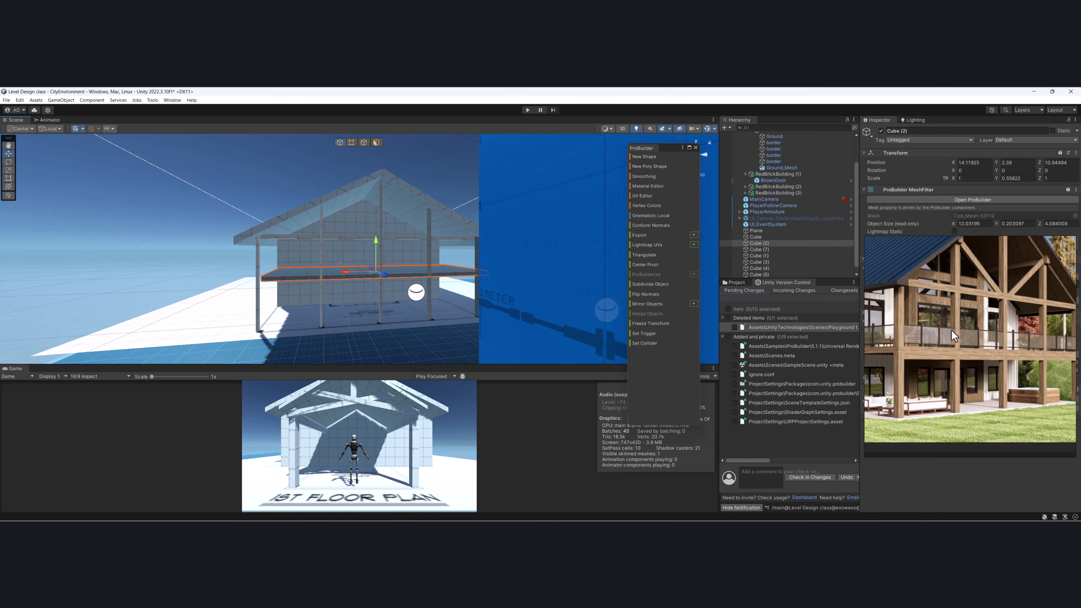
alt+drag(326, 299, 434, 288)
drag(339, 243, 215, 268)
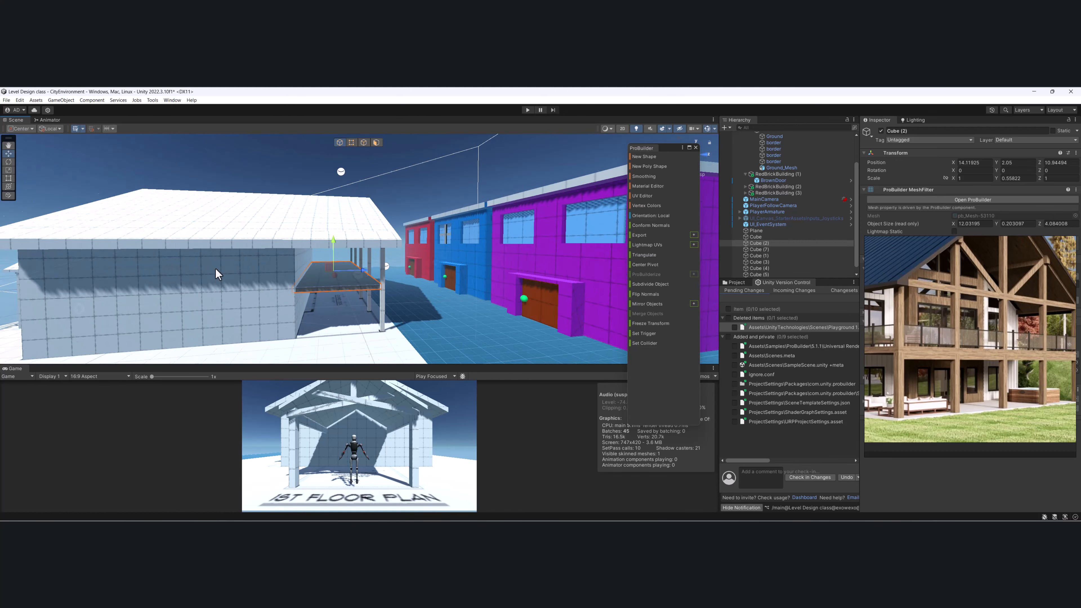
- Select the house body with its roof, balcony floor, support posts and crossbeam, and merge them into one object
scroll(216, 268, down, 4)
shift+click(325, 228)
alt+drag(394, 257, 270, 261)
shift+click(346, 261)
scroll(319, 256, up, 3)
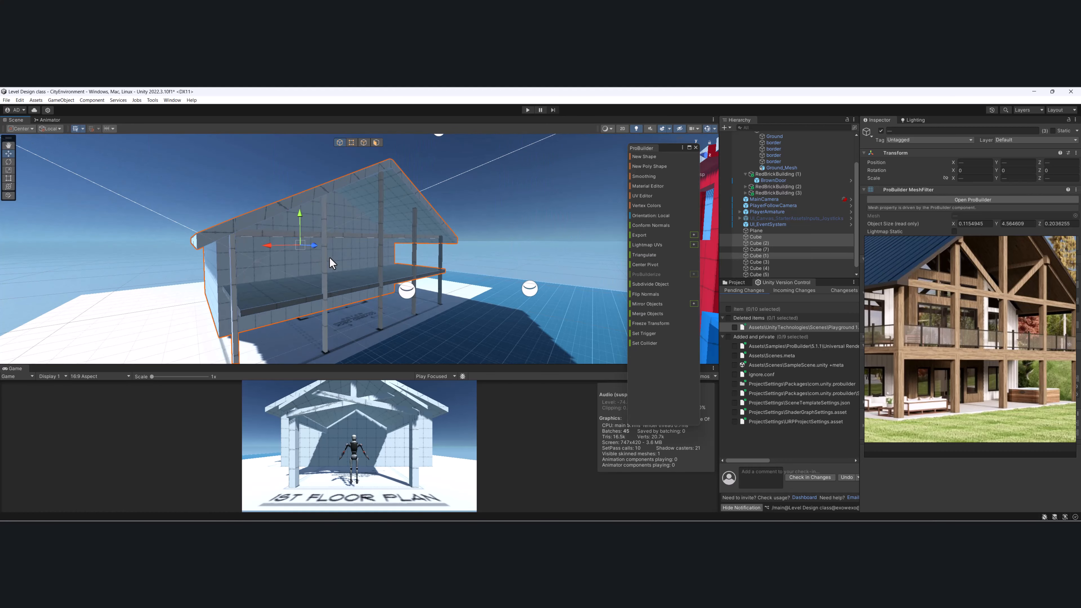
shift+click(330, 257)
shift+click(346, 241)
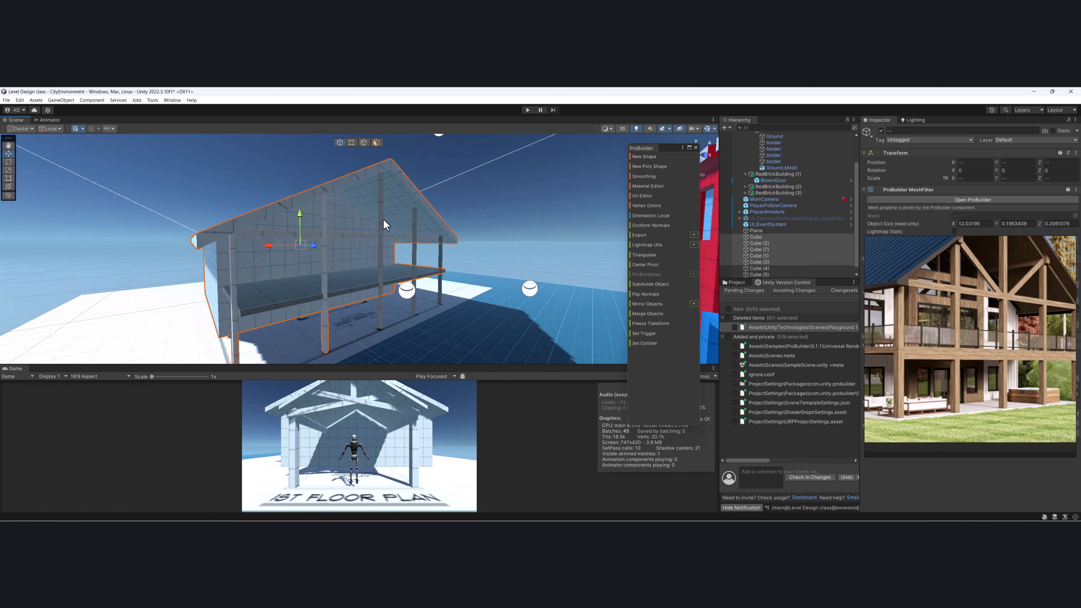
shift+click(381, 216)
shift+click(415, 225)
shift+click(442, 255)
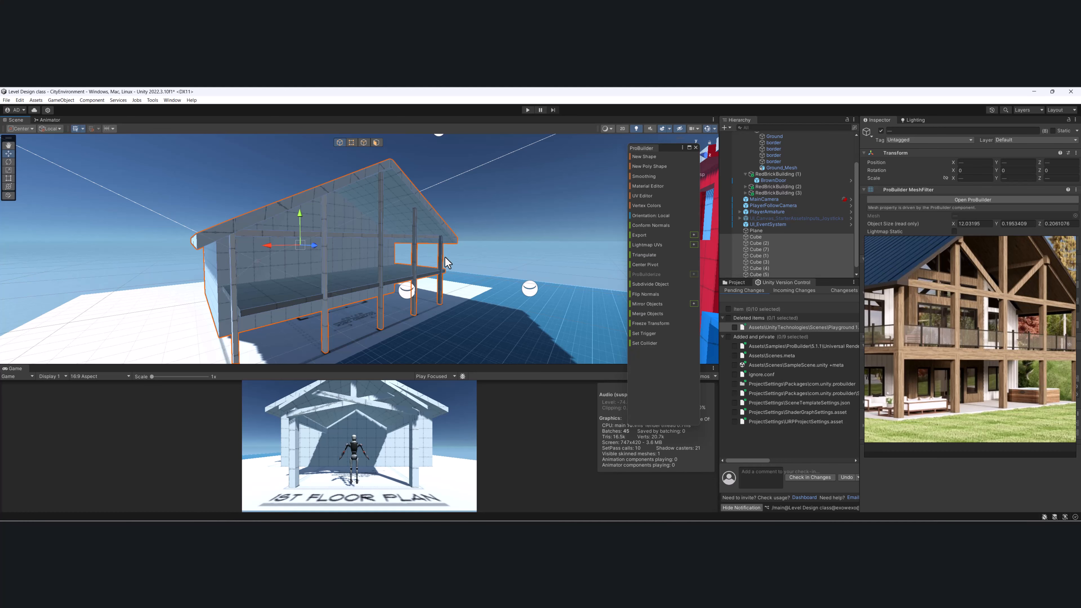
click(659, 313)
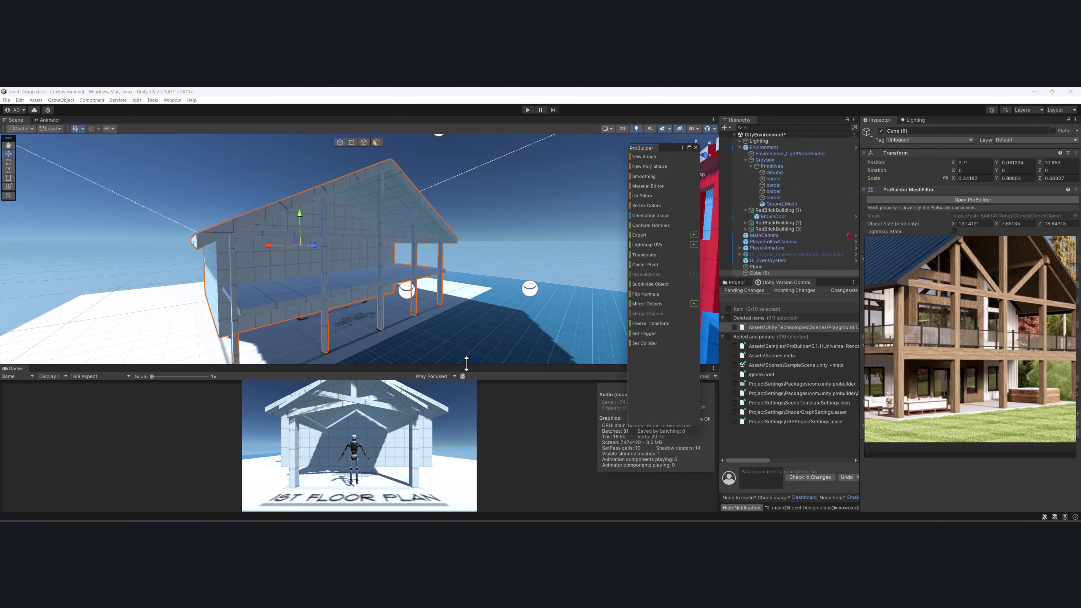
- Enlarge the game view and playtest the level, running the character along the house's side wall and past the rear balcony posts
drag(467, 363, 461, 144)
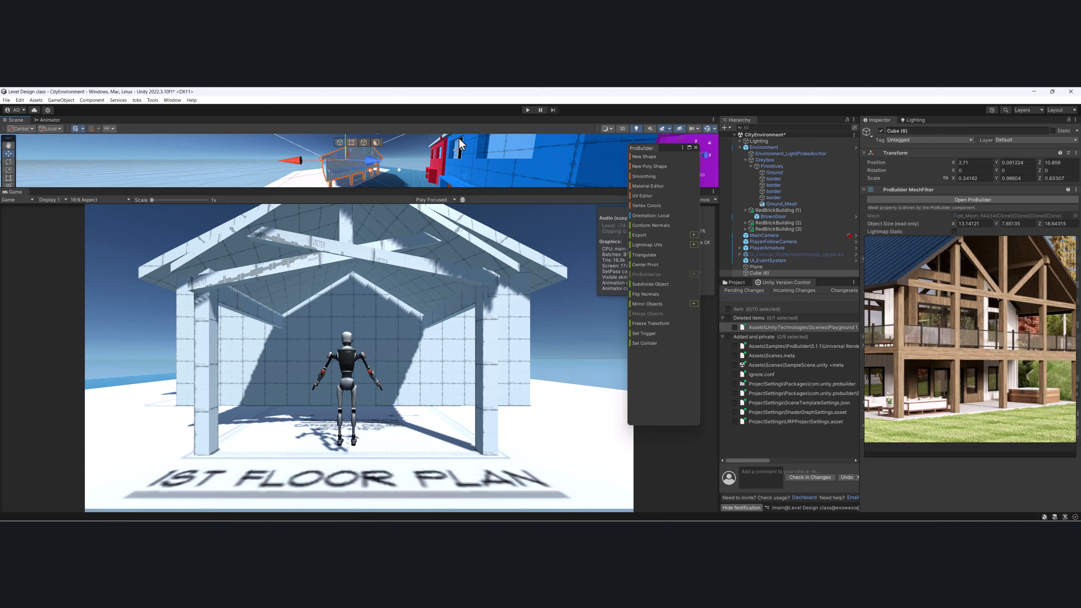
click(527, 110)
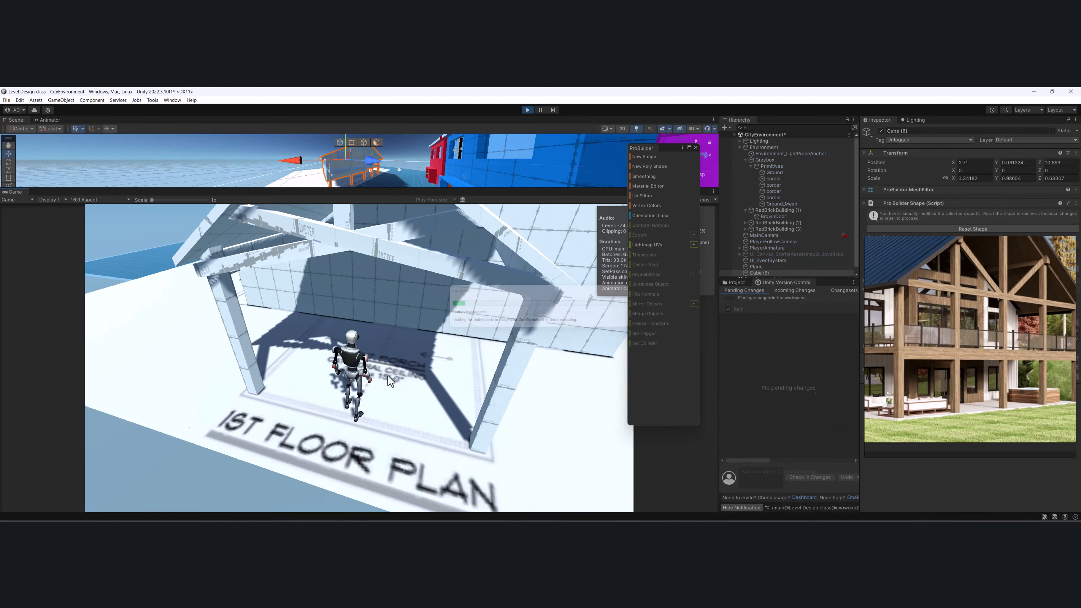
key(w)
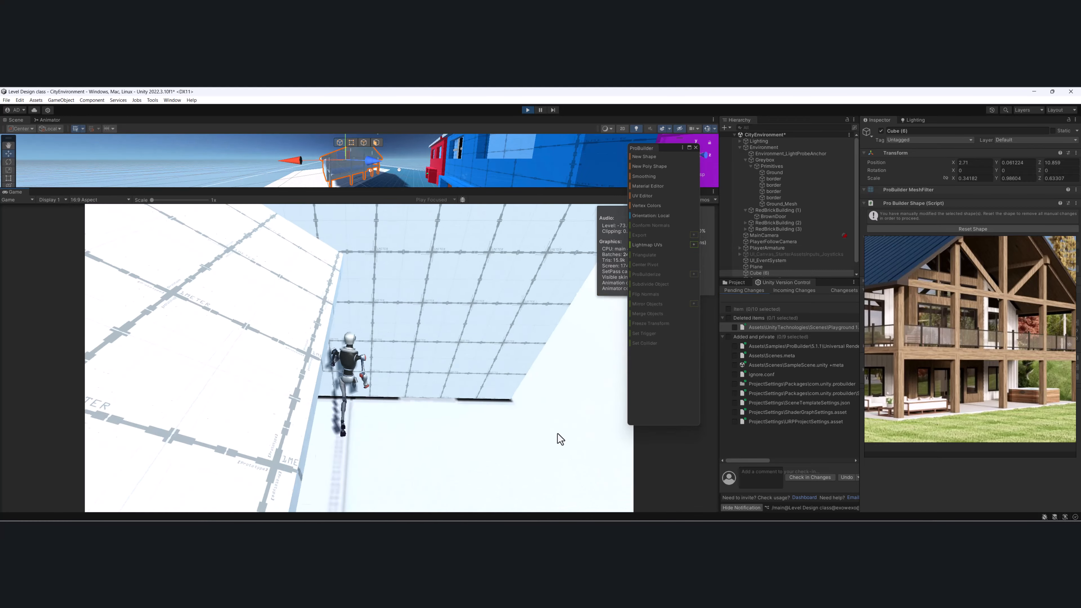
key(w)
key(d)
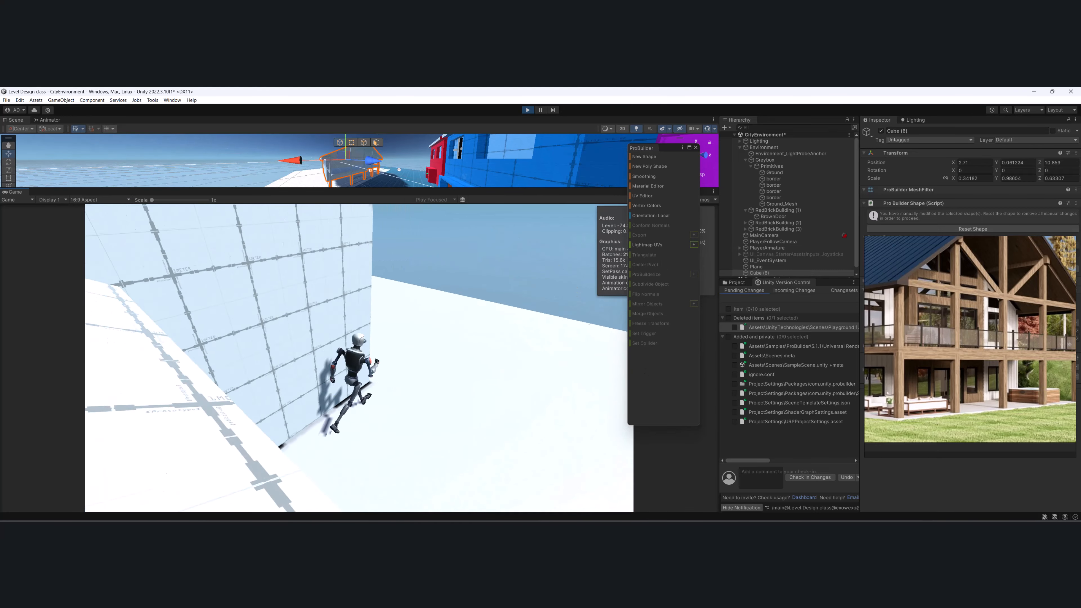
key(w)
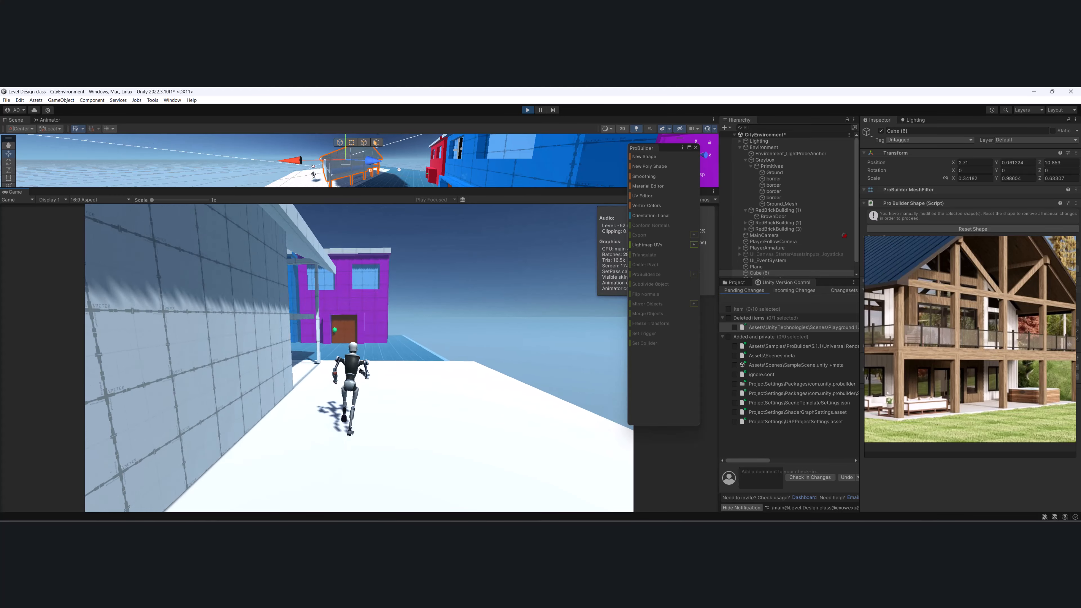
key(w)
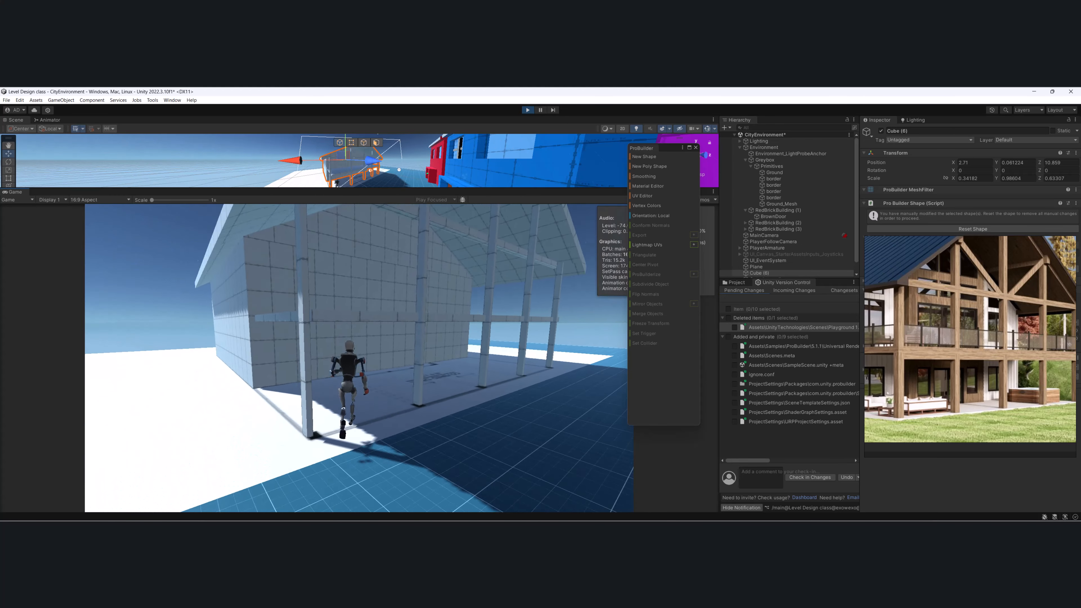
key(d)
key(s)
key(d)
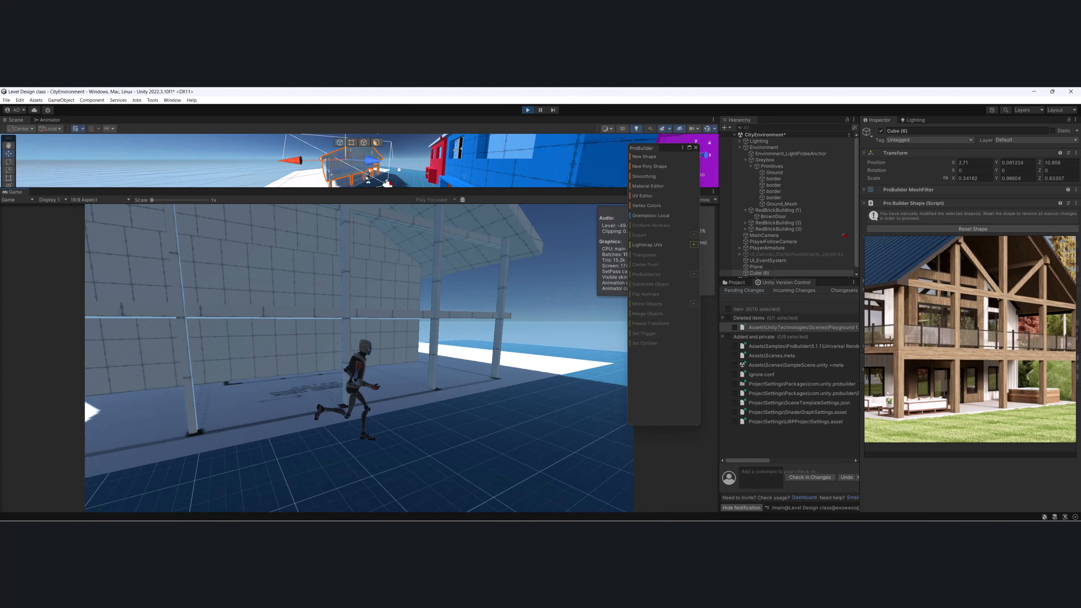
key(w)
key(d)
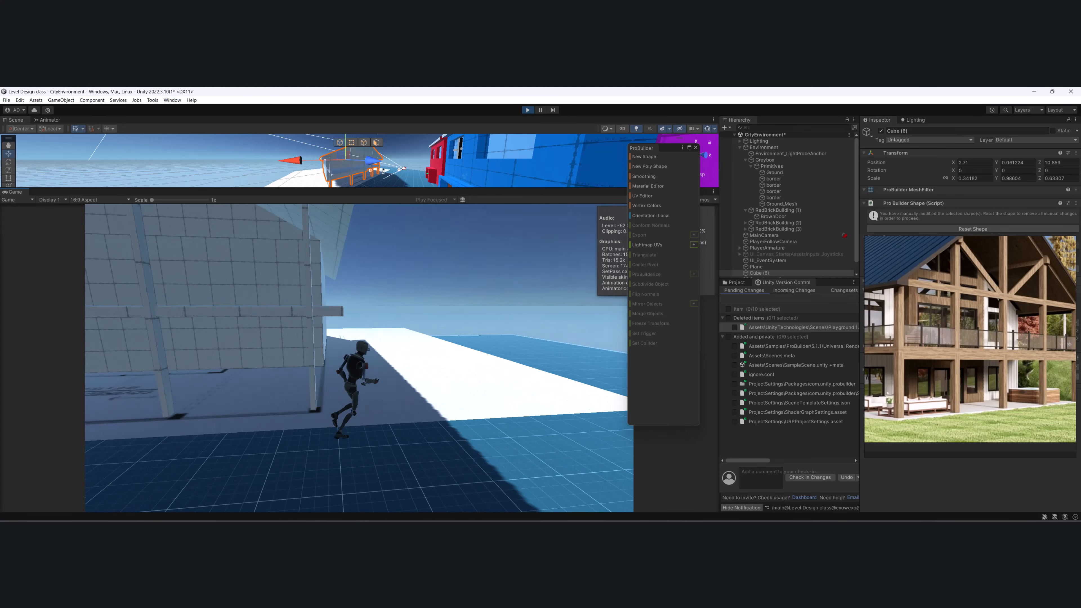
- Run the character back around the house to the front porch, view it from outside and stop the playtest
key(d)
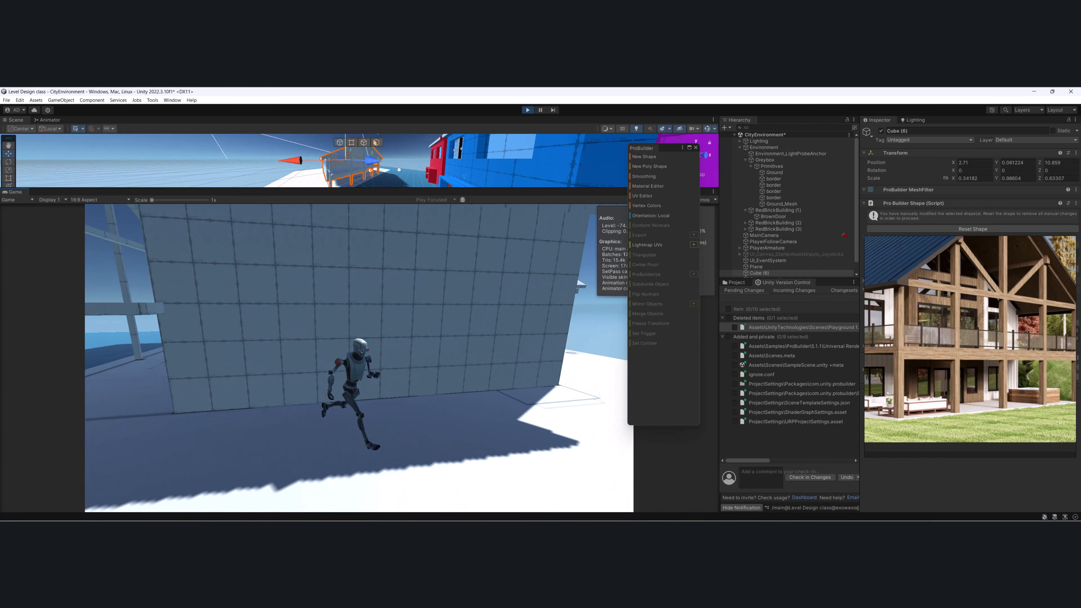
key(d)
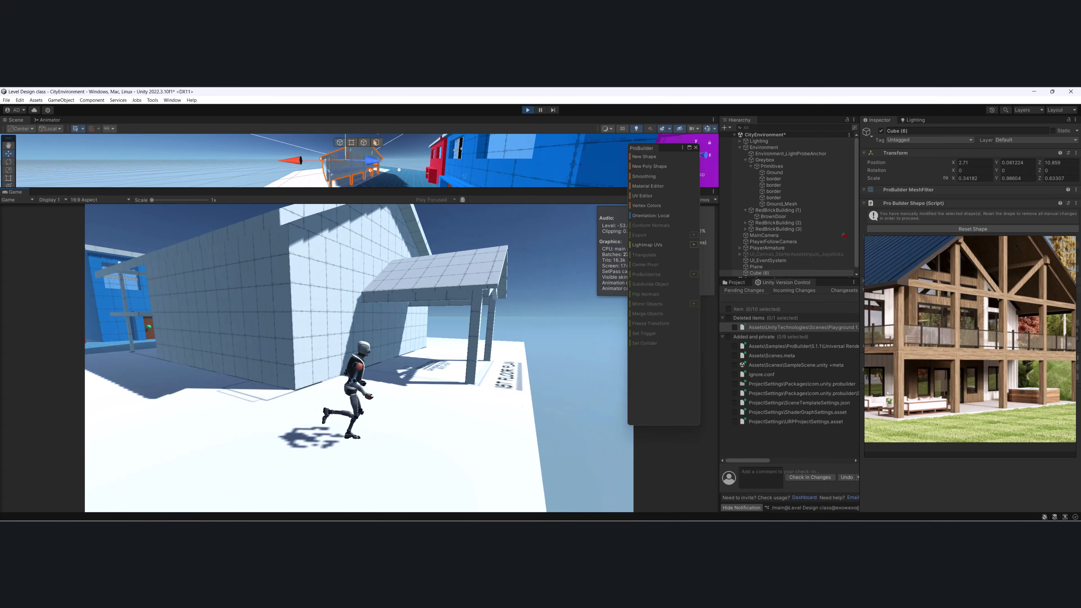
key(d)
key(w)
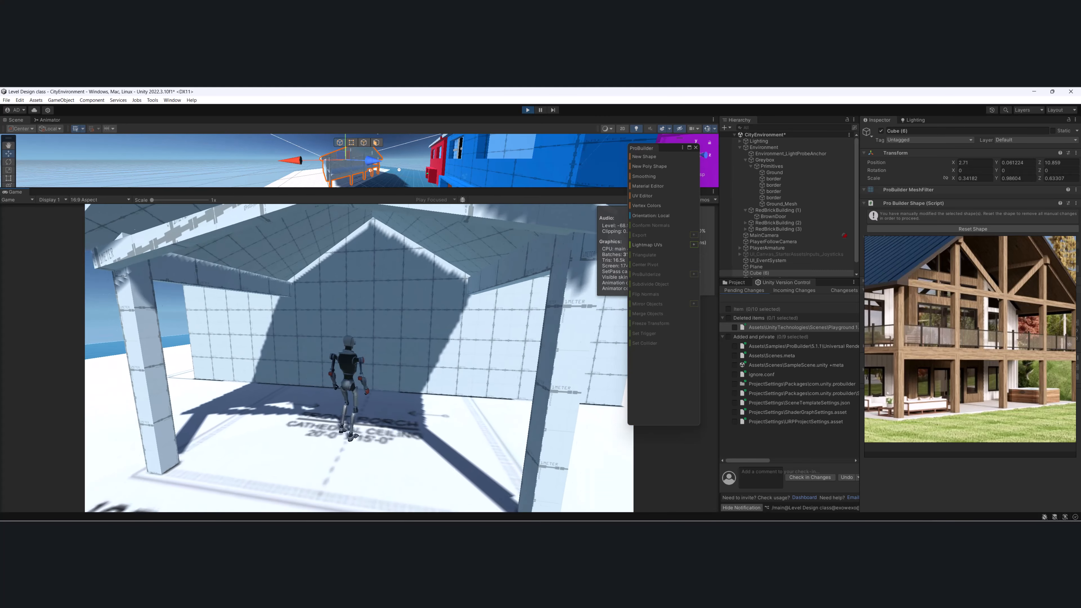
key(w)
key(s)
key(a)
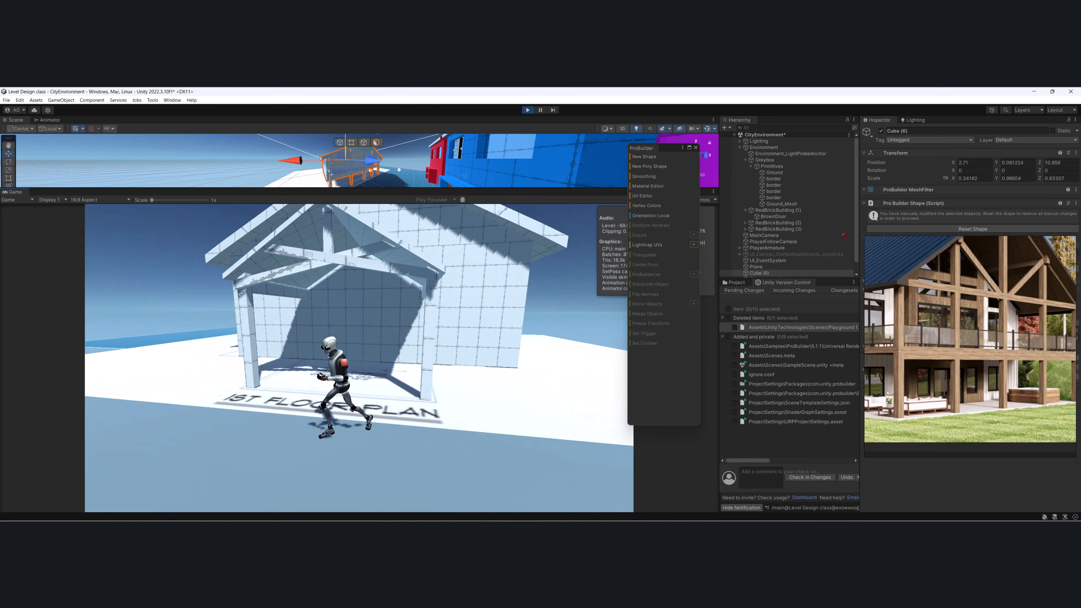
key(w)
key(Escape)
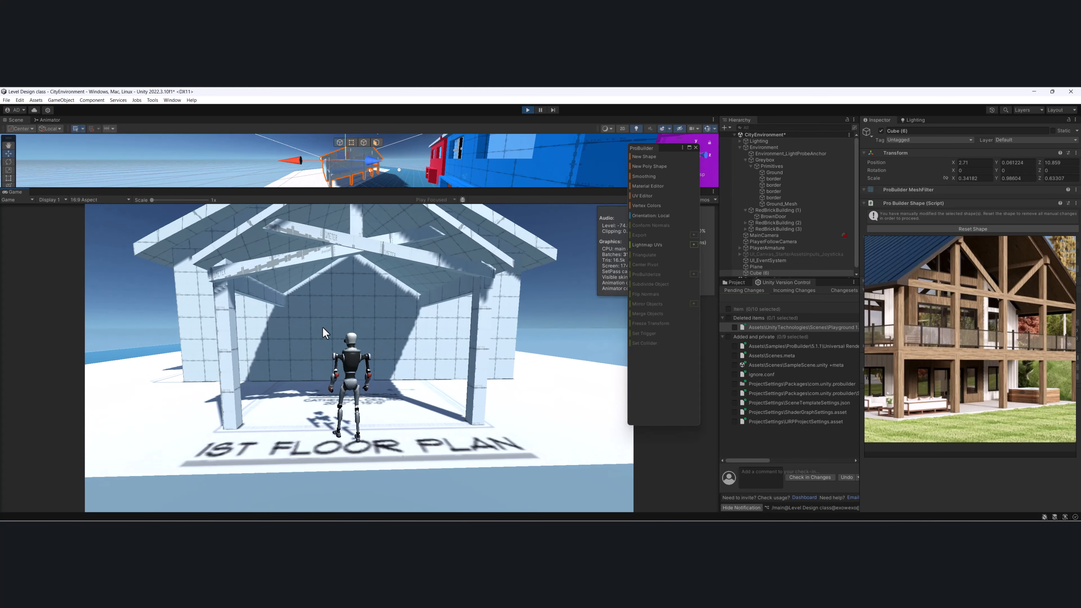
click(528, 109)
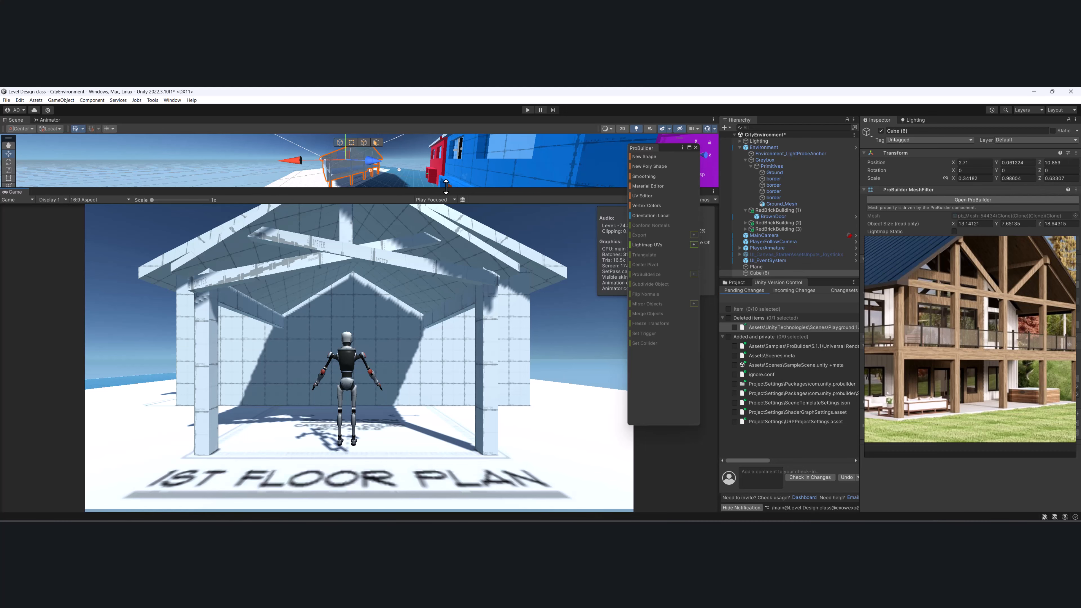
- Give the scene view more height again and widen the Inspector area
drag(446, 186, 466, 305)
alt+drag(303, 267, 389, 237)
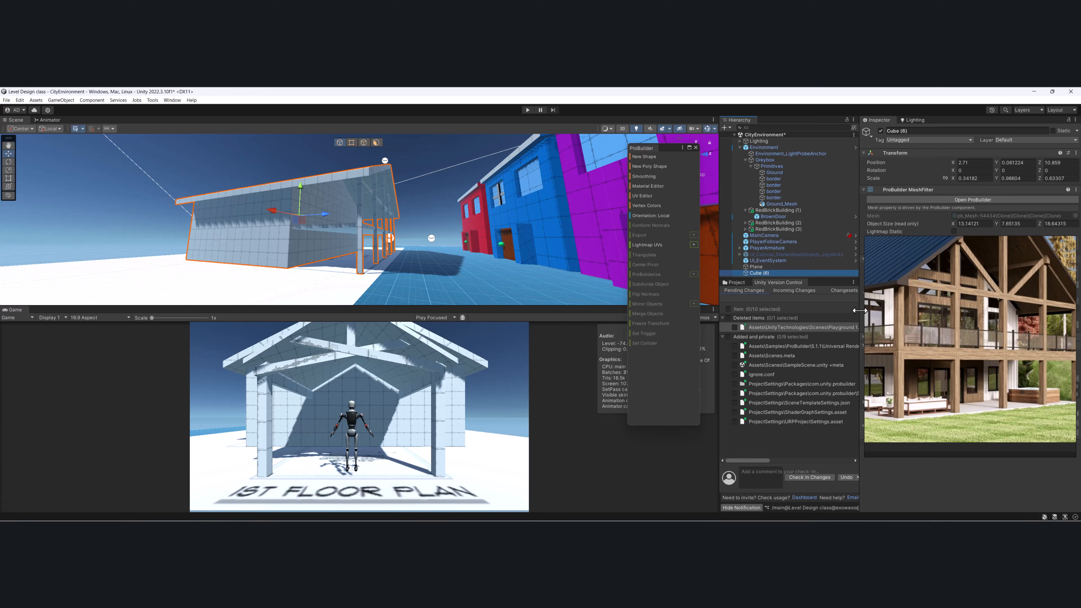
drag(859, 310, 812, 310)
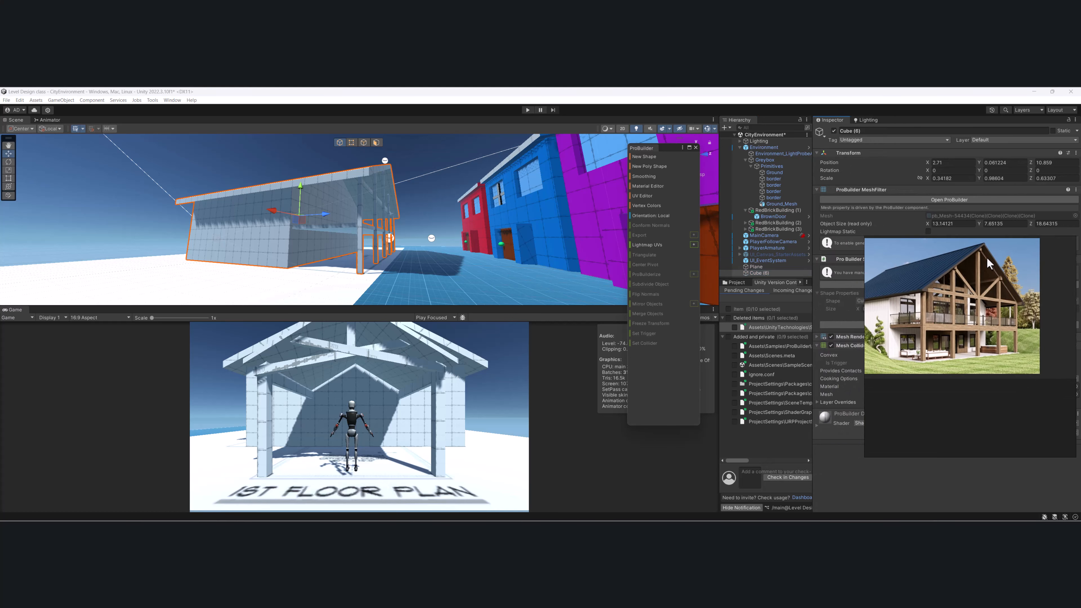
- Examine the merged house's rear balcony, posts and roof framing from several sides and distances
alt+drag(346, 221, 212, 241)
scroll(306, 234, up, 4)
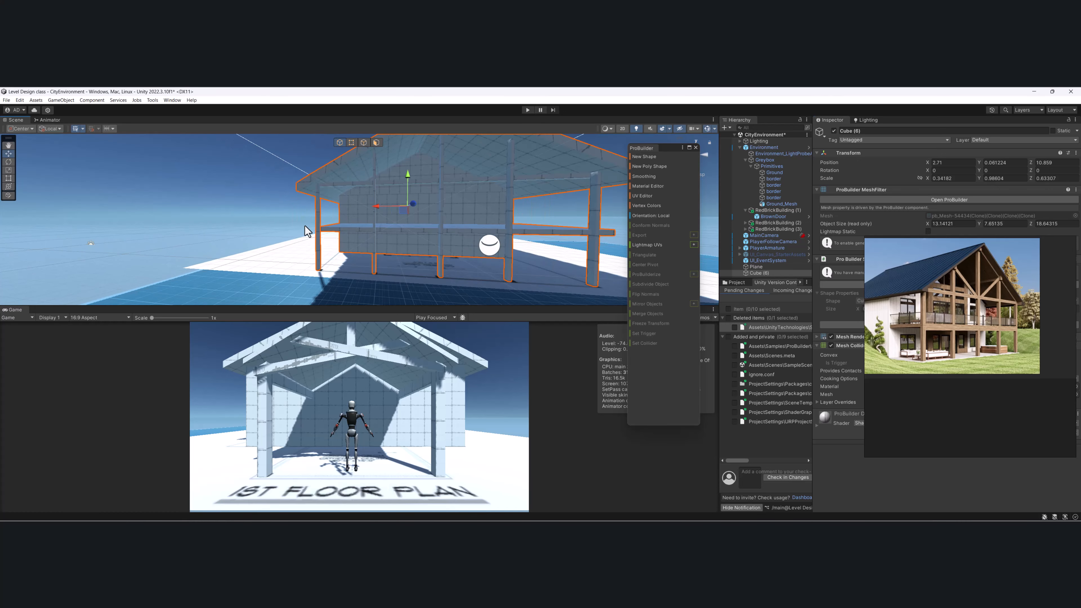
middle_drag(307, 234, 314, 209)
alt+drag(314, 209, 341, 211)
middle_drag(341, 212, 367, 211)
scroll(366, 211, up, 4)
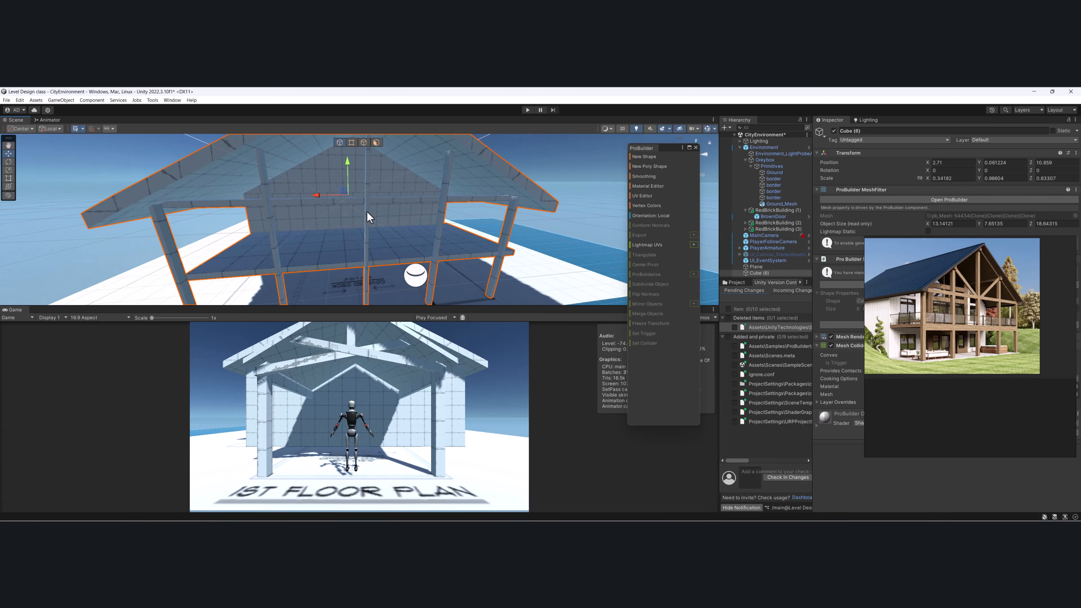
alt+drag(366, 211, 428, 244)
scroll(427, 243, down, 4)
alt+drag(284, 258, 204, 250)
scroll(361, 205, down, 8)
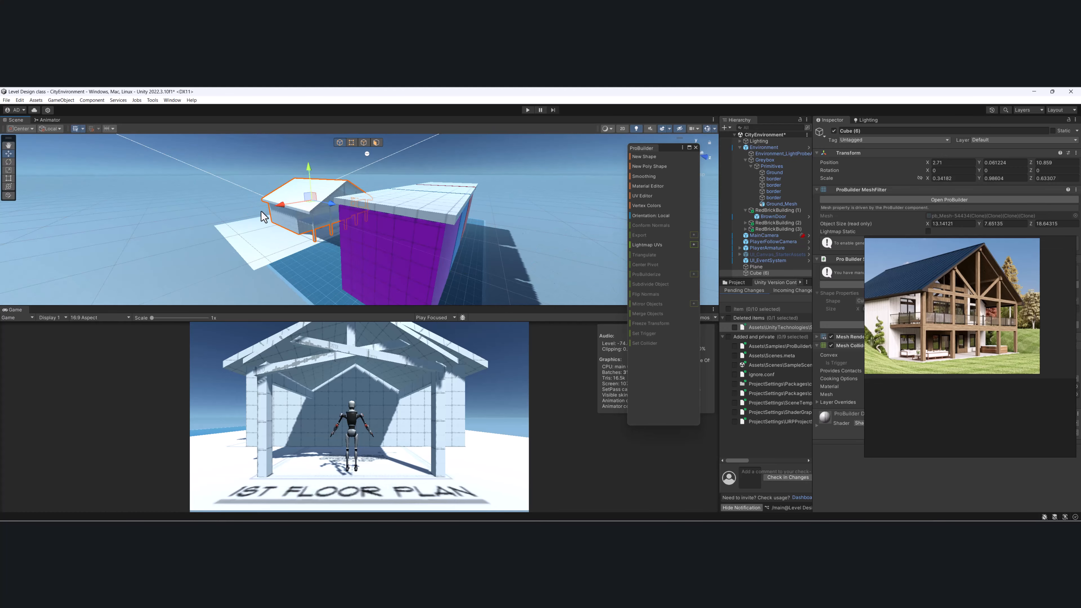
scroll(343, 246, up, 5)
alt+drag(343, 246, 464, 198)
scroll(398, 248, up, 3)
- Draw a new horizontal cube beam at the rear posts, about 5.73 units long, 0.22 high and 0.12 deep
click(651, 157)
scroll(401, 230, down, 3)
middle_drag(389, 258, 403, 204)
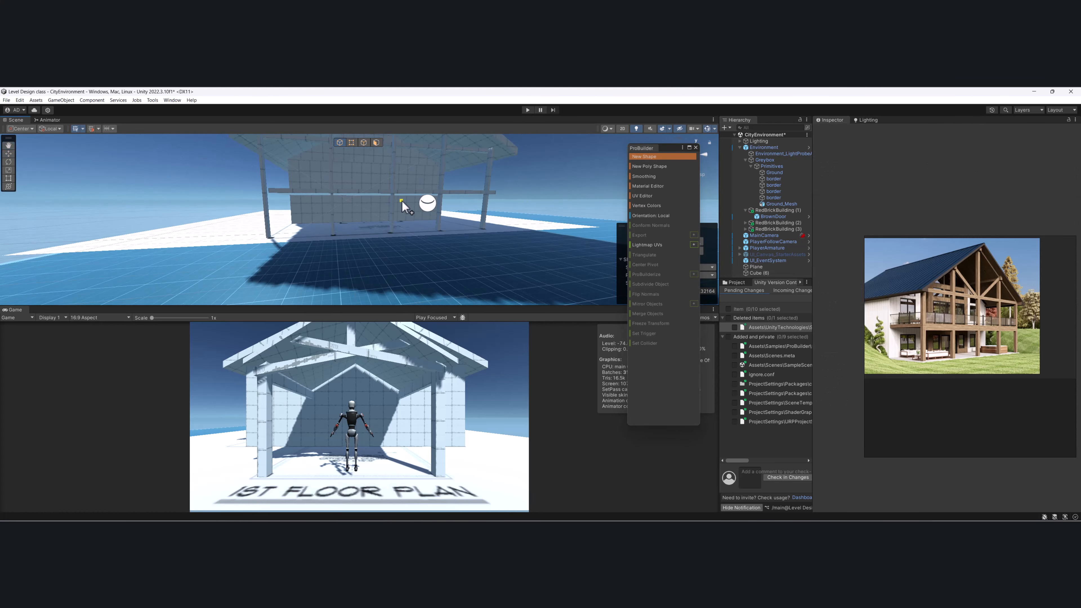
alt+drag(403, 205, 374, 253)
scroll(374, 252, up, 5)
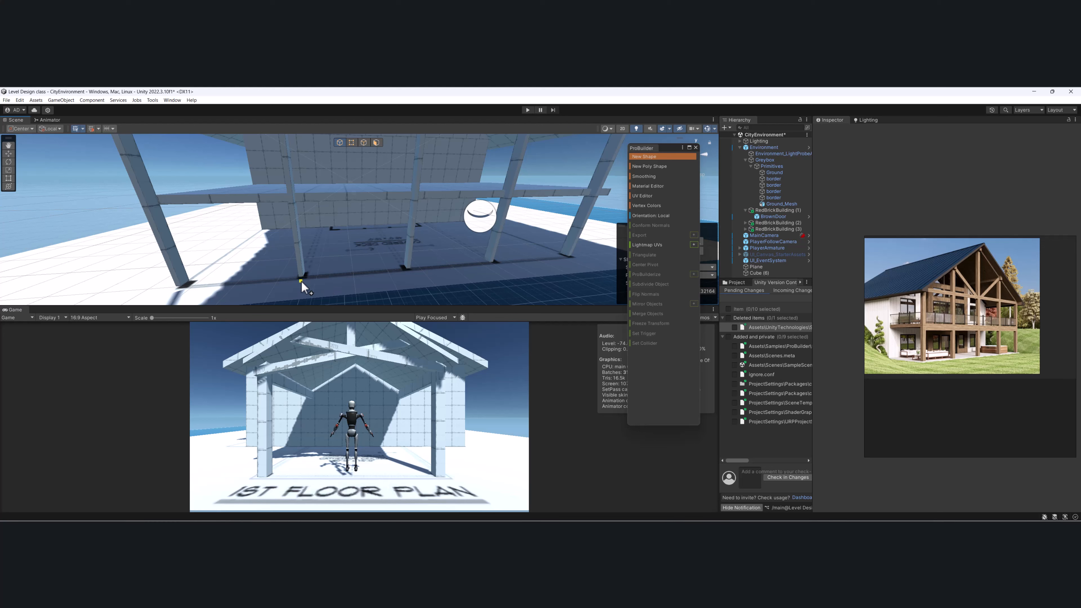
drag(312, 291, 401, 128)
click(475, 267)
key(w)
middle_drag(401, 132, 403, 203)
alt+drag(403, 203, 382, 243)
scroll(379, 244, down, 3)
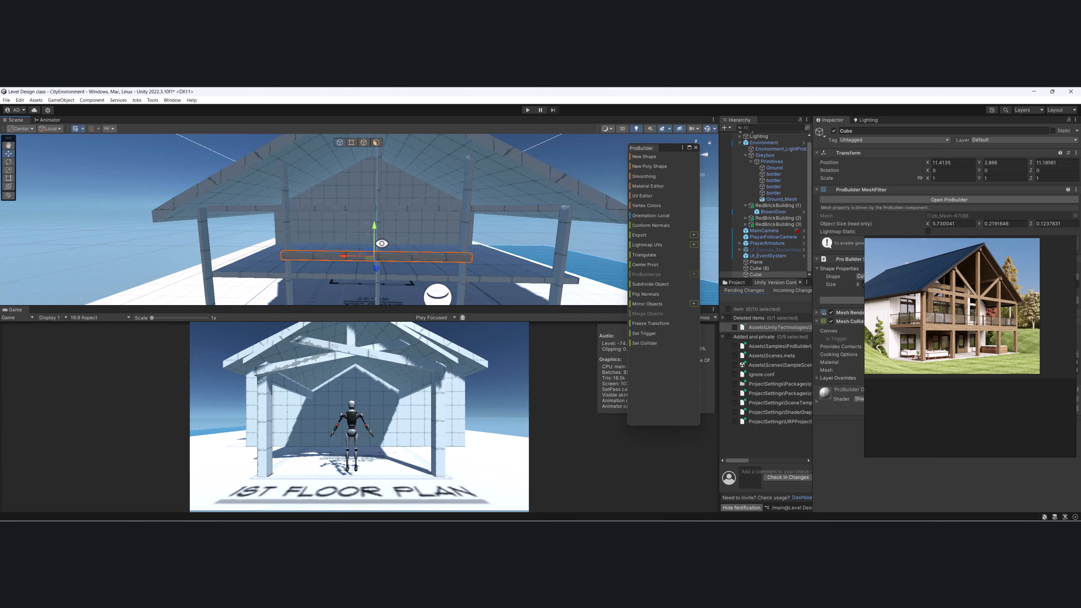
- Raise the new beam to about Y 4.59 beneath the gable and move it outward to about Z 11.64
key(e)
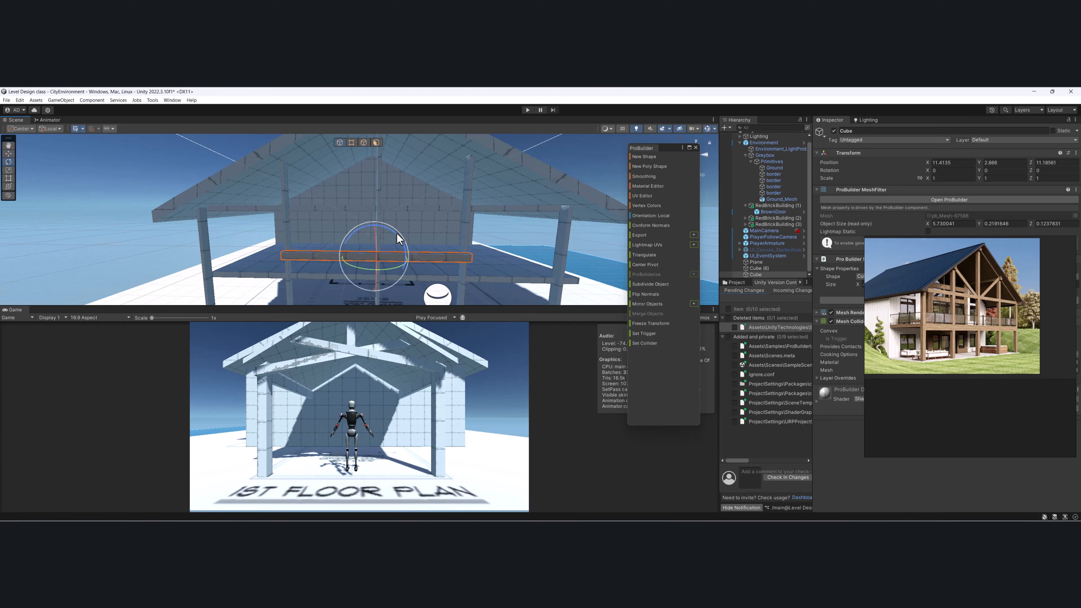
alt+drag(398, 235, 453, 258)
key(w)
drag(533, 273, 495, 252)
drag(463, 211, 477, 260)
alt+drag(477, 260, 456, 221)
click(622, 128)
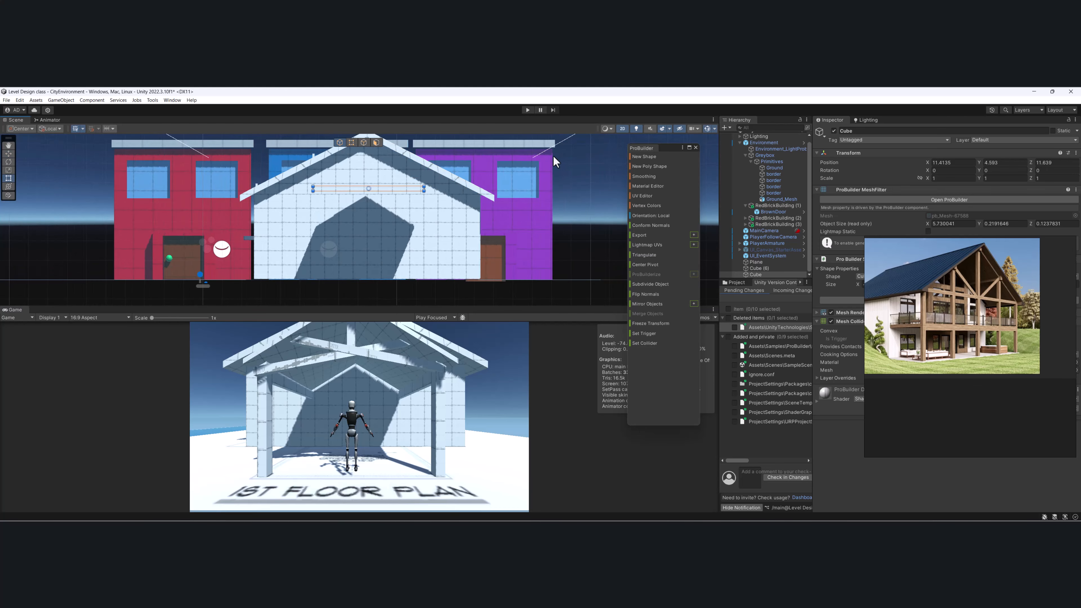
scroll(517, 150, down, 5)
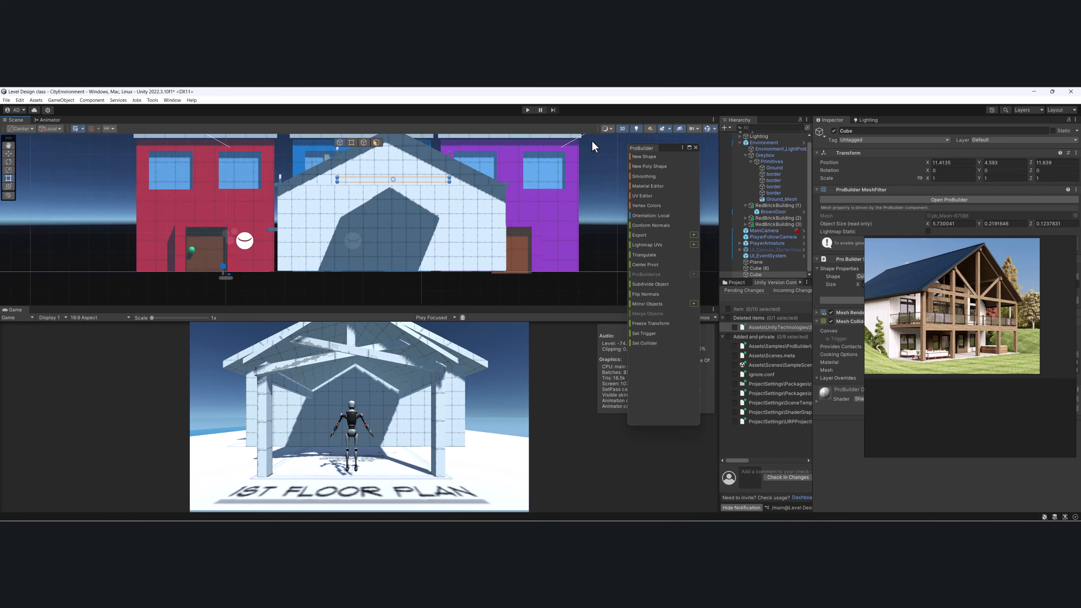
click(622, 131)
- Insert an edge loop across the middle of the horizontal beam beneath the rear gable
alt+drag(332, 185, 349, 186)
middle_drag(354, 192, 420, 224)
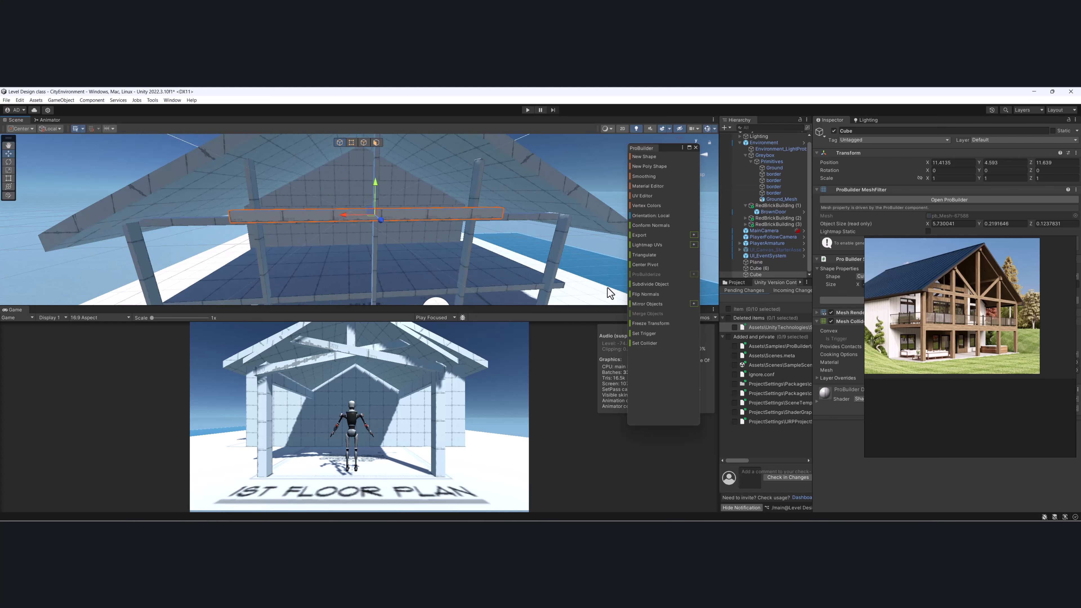
alt+drag(543, 184, 606, 213)
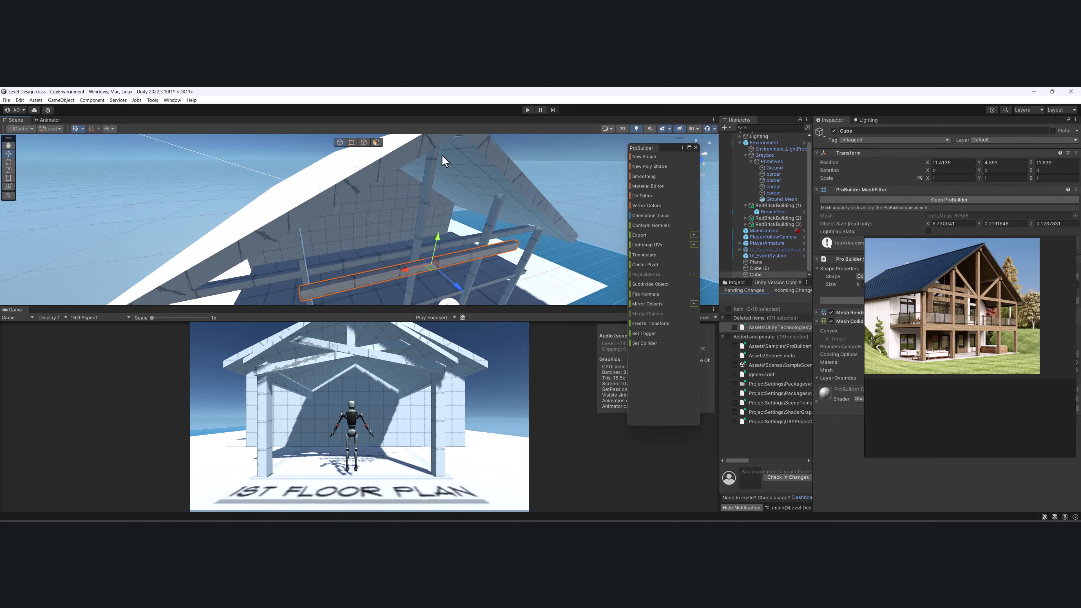
click(364, 141)
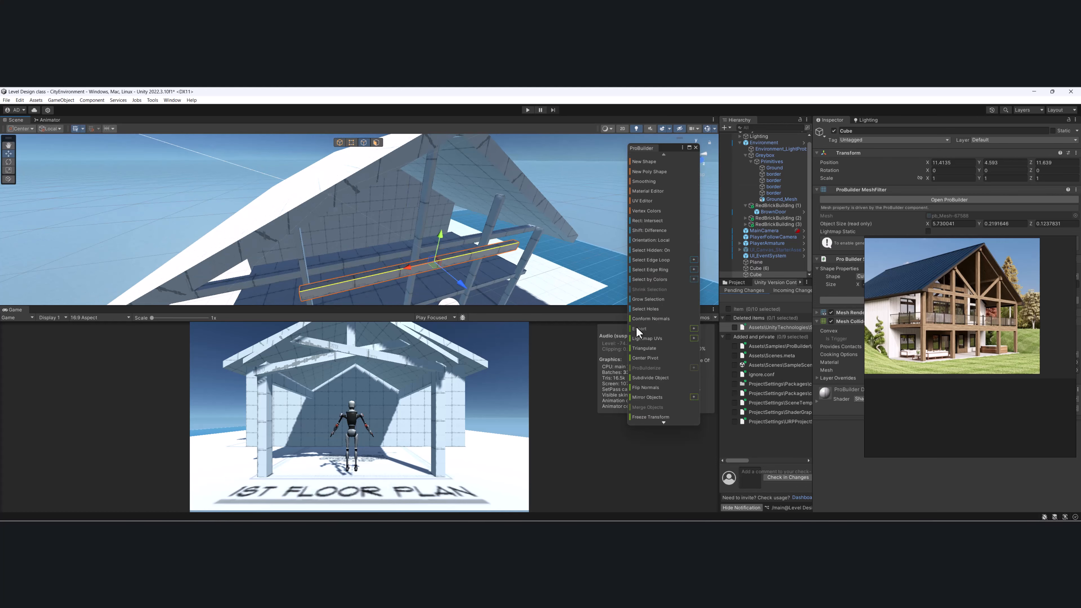
scroll(643, 327, down, 3)
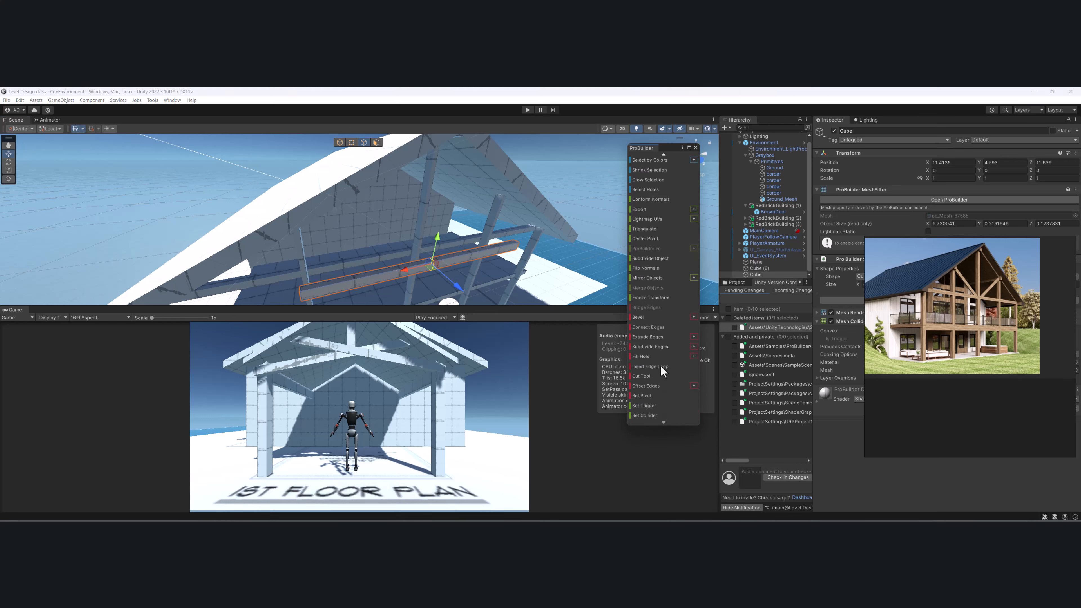
click(660, 365)
click(340, 143)
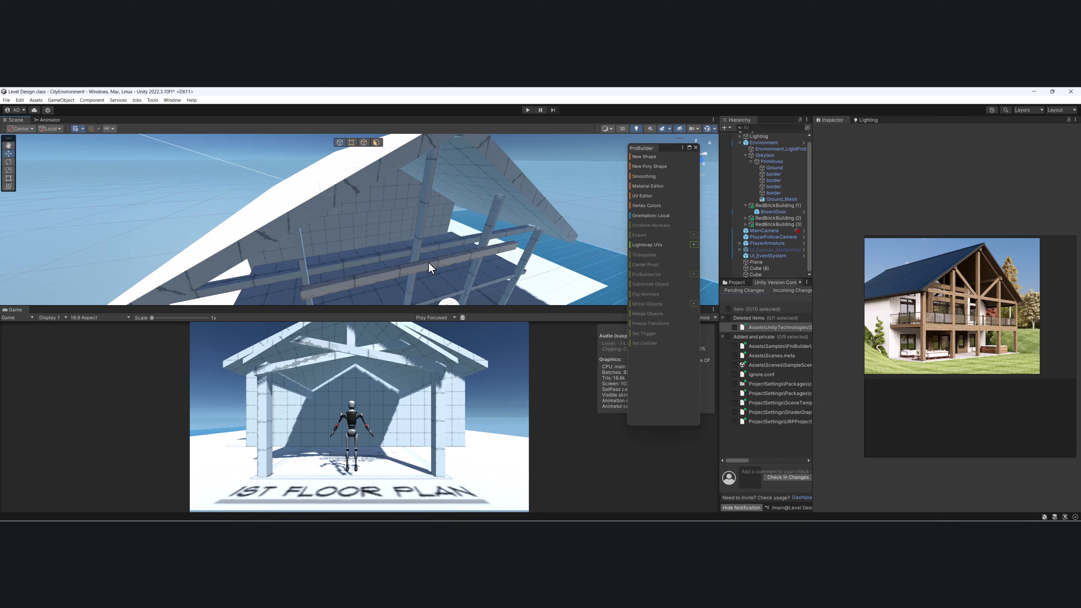
- Move the beam inward to about Z 10.93 and raise its end vertices to form a V about 1.7 units high
drag(457, 286, 374, 186)
click(355, 141)
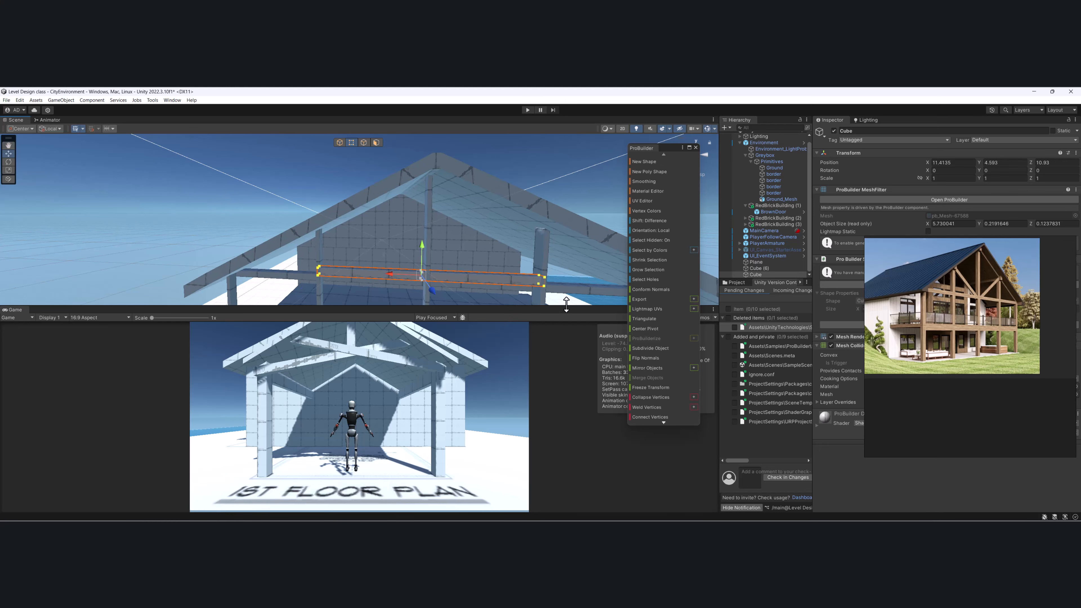
drag(422, 247, 374, 175)
click(339, 144)
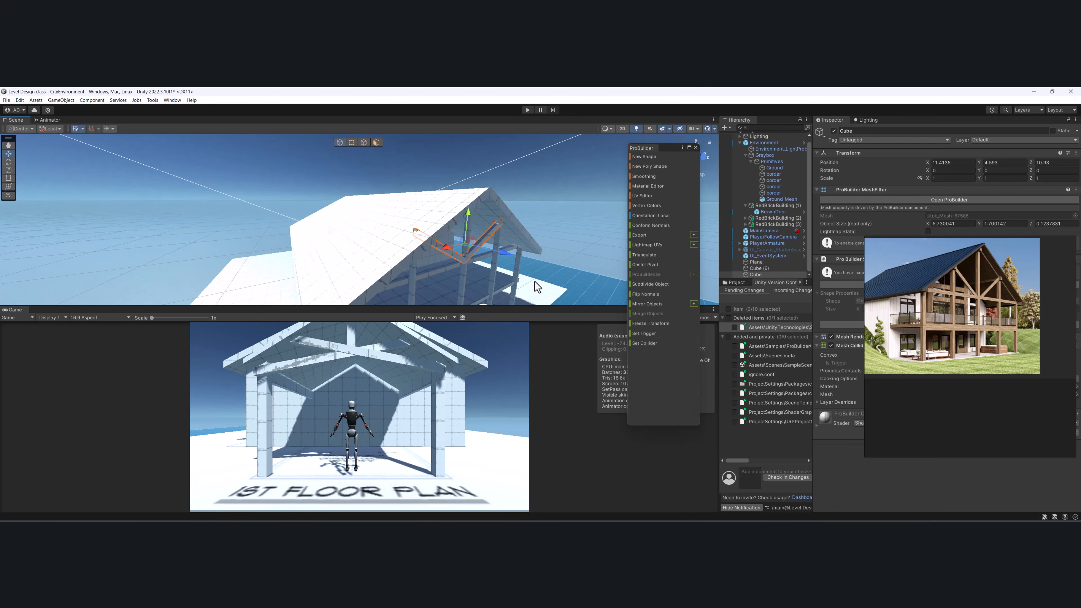
- Shift the V-shaped brace to about Z 10.85 and align its centre vertices with the middle post
alt+drag(505, 253, 361, 153)
click(352, 143)
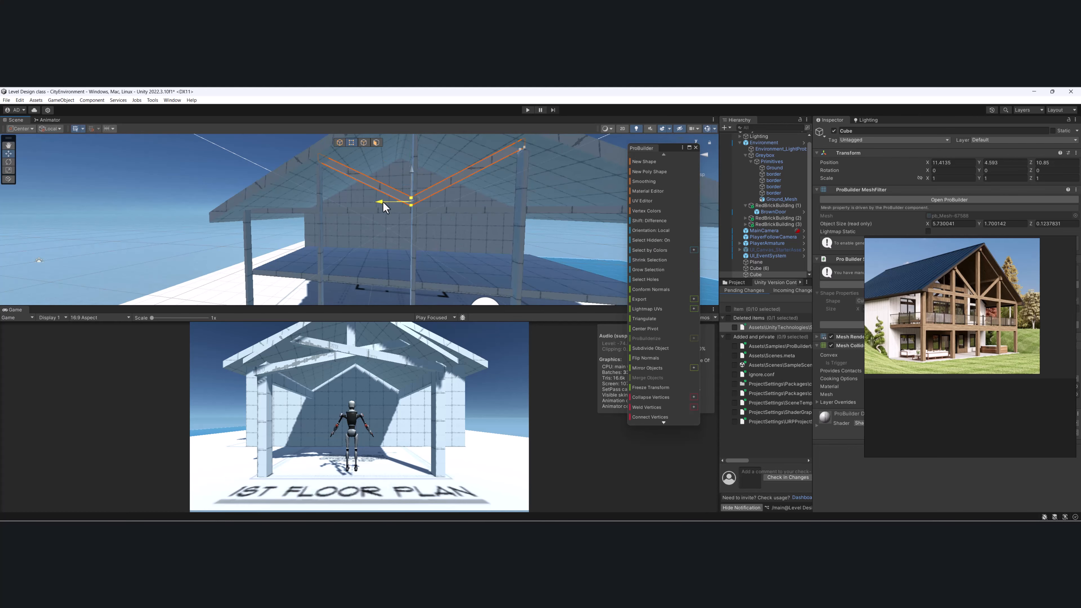
scroll(379, 213, down, 2)
alt+drag(377, 209, 289, 149)
click(340, 142)
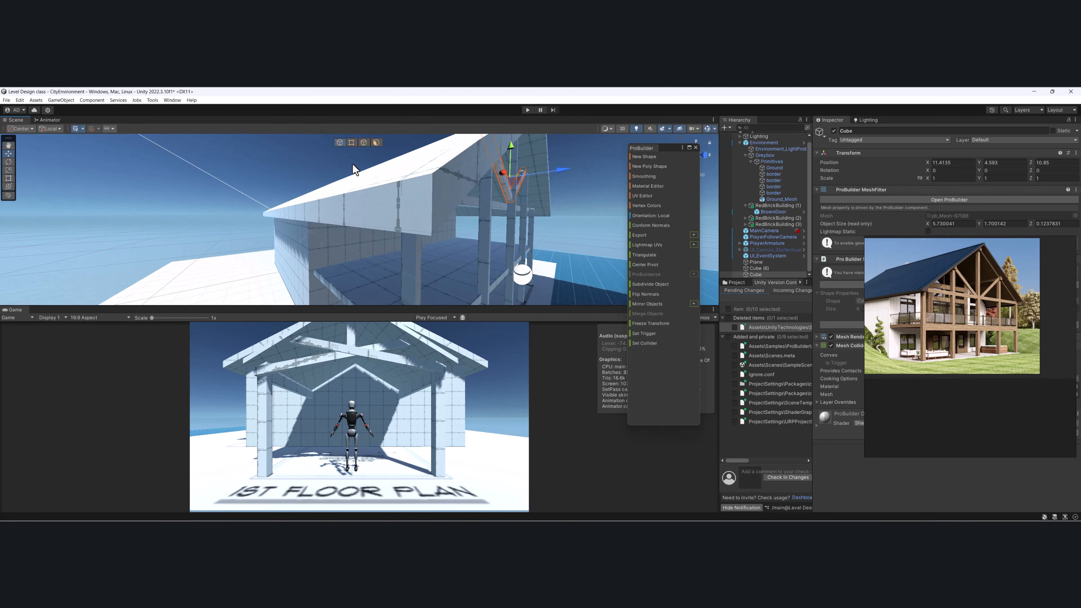
- Draw a cube rail about 3.84 units long, 0.18 wide and 0.14 high along the balcony's side, and raise a duplicate to about Y 3.55
alt+drag(426, 242, 490, 213)
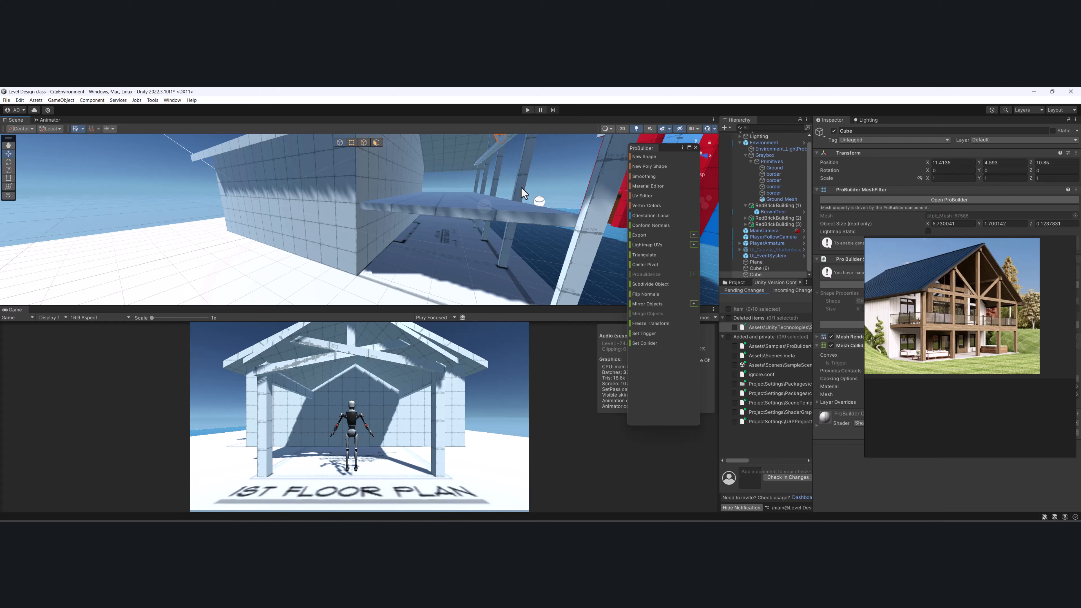
alt+drag(521, 187, 516, 218)
click(650, 158)
mouse_move(434, 192)
alt+mouse_down()
mouse_move(473, 198)
mouse_move(371, 228)
mouse_move(417, 203)
alt+mouse_up()
scroll(475, 202, up, 3)
scroll(417, 203, up, 2)
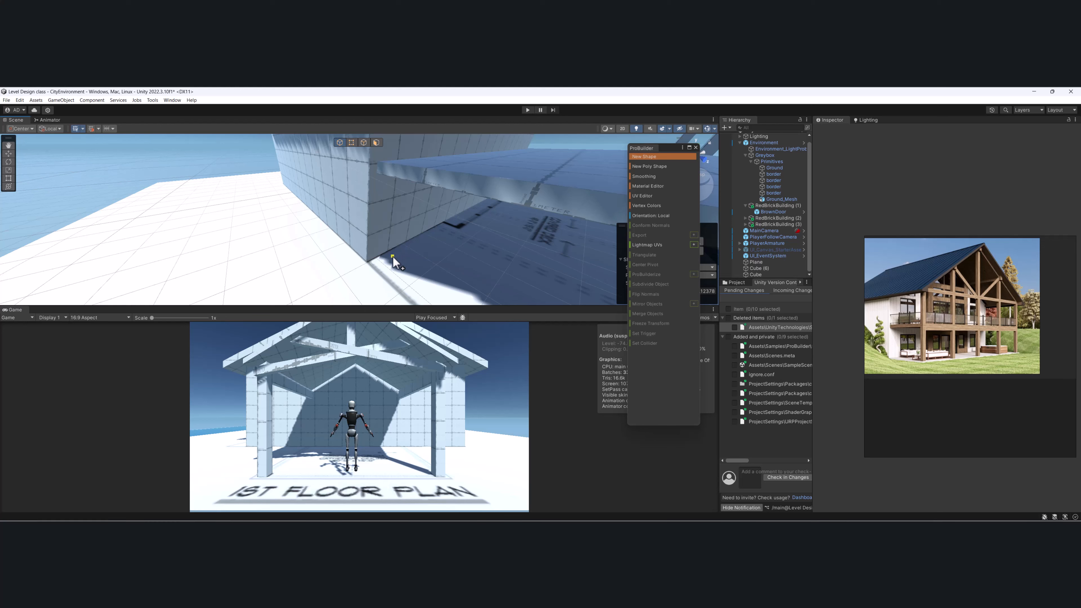
alt+drag(393, 255, 381, 205)
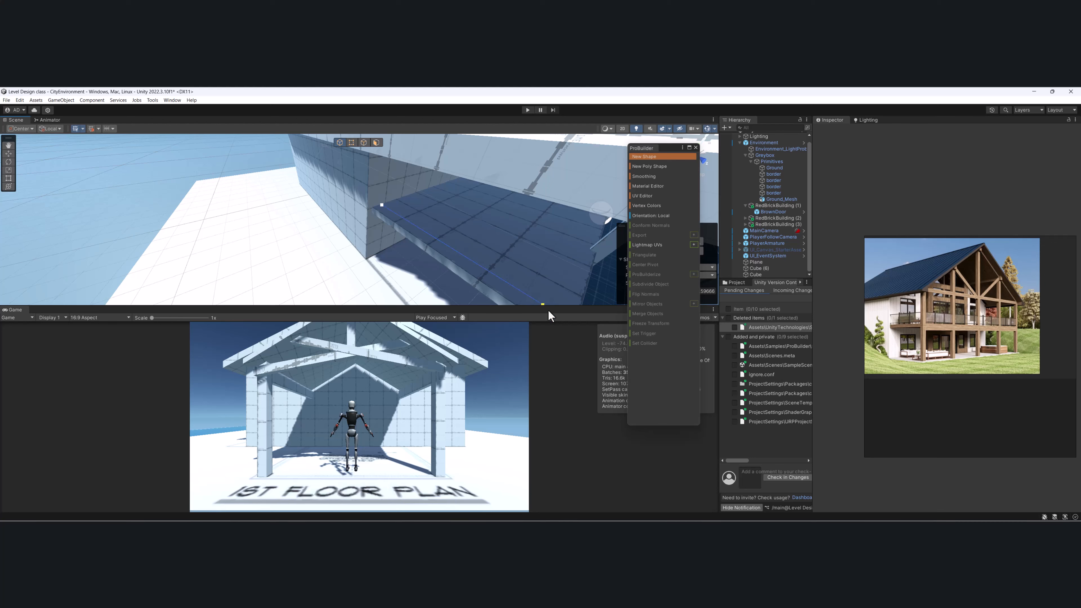
alt+drag(531, 255, 437, 107)
click(527, 241)
key(ctrl+d)
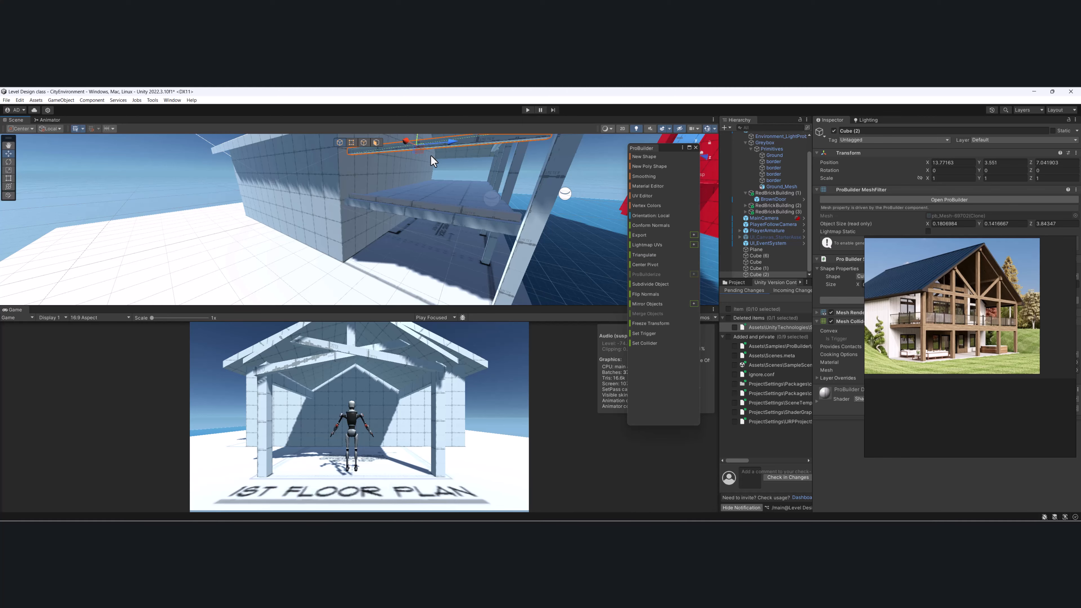
- Create a slim vertical cube post about 2.66 units high and 0.14 square on the ground beside the balcony
middle_drag(431, 155, 445, 202)
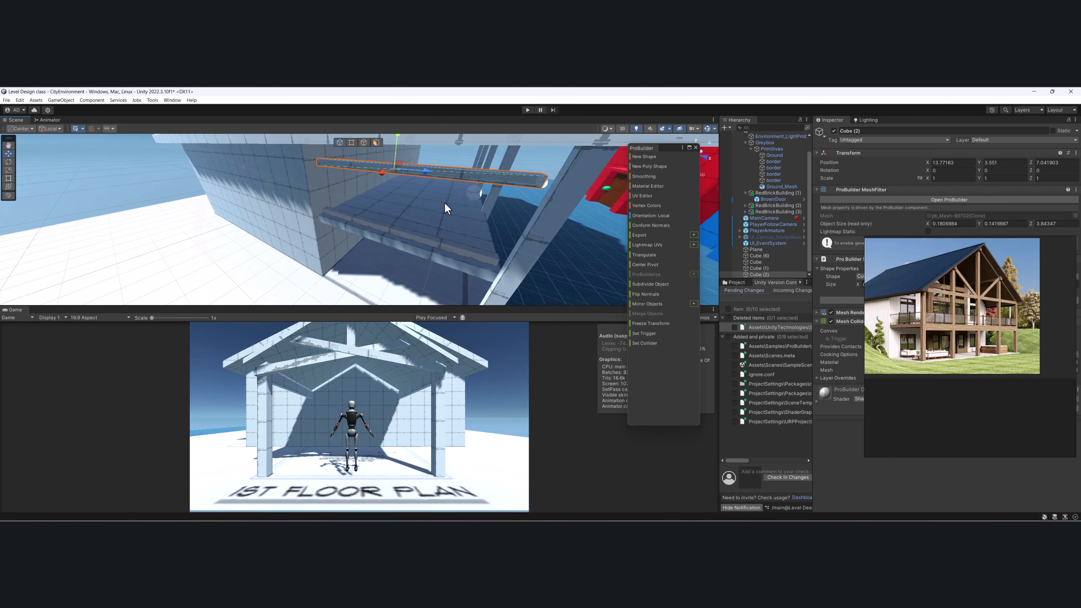
scroll(366, 232, down, 5)
click(646, 159)
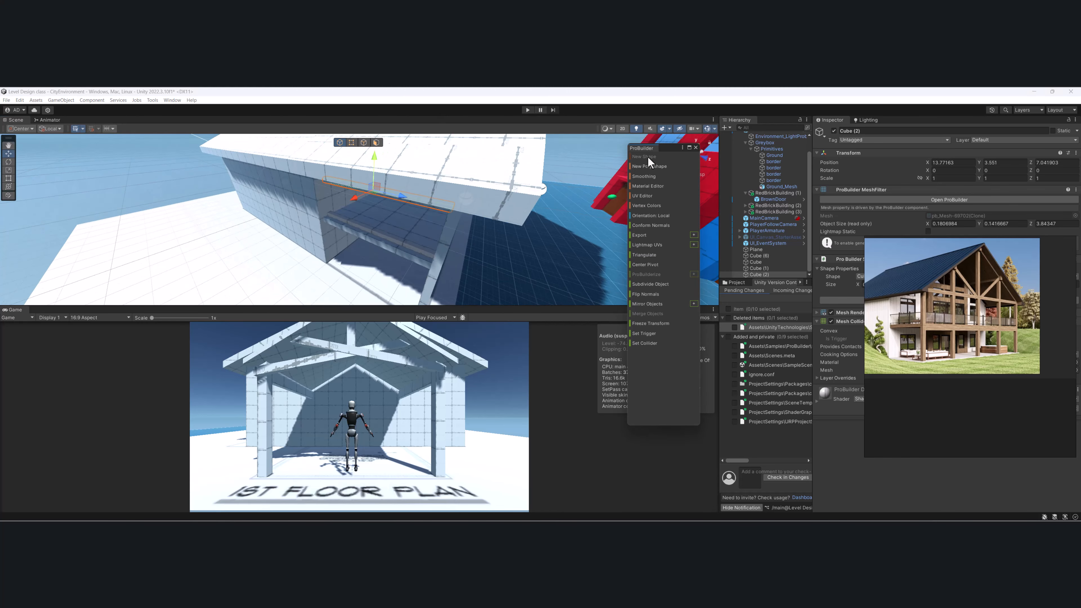
middle_drag(323, 294, 359, 249)
alt+drag(359, 248, 389, 243)
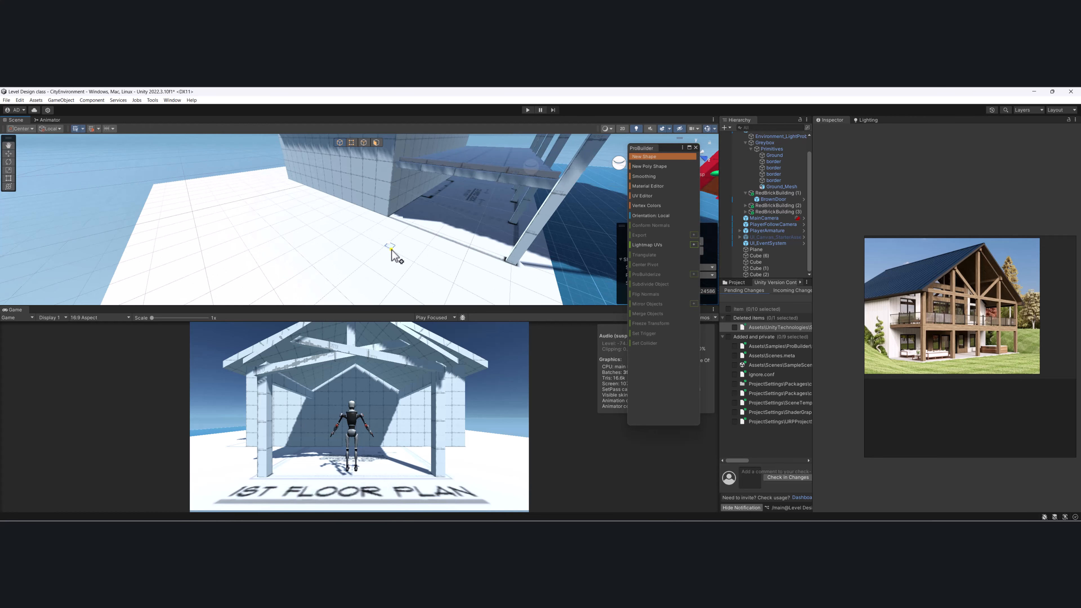
click(399, 219)
drag(399, 219, 390, 218)
right_drag(380, 236, 397, 213)
key(w)
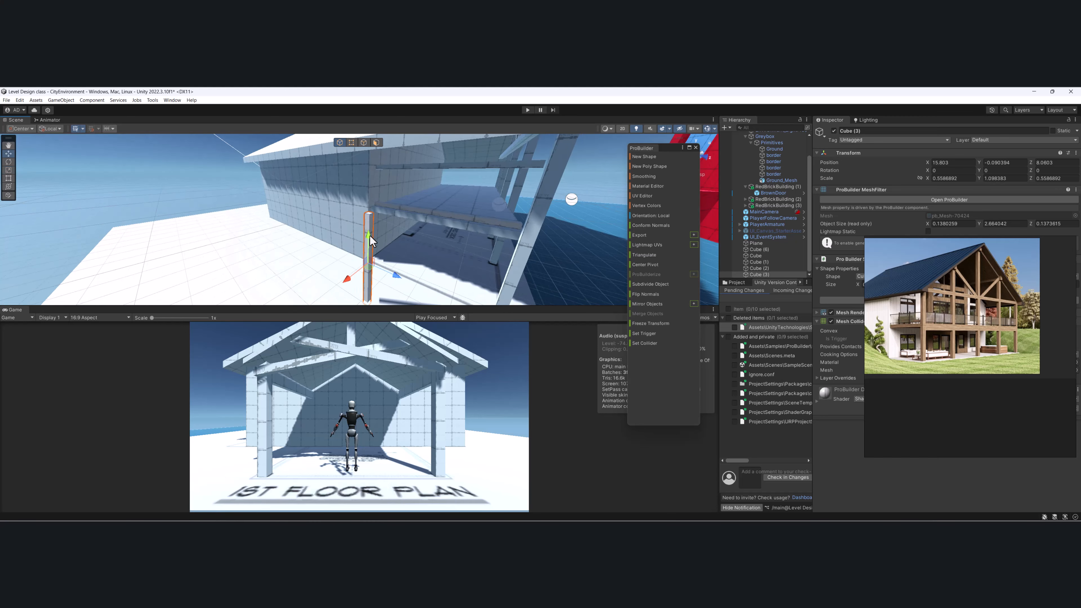
- Move the post between the side rails and scale it to about 1.93 units high and 0.10 square
drag(370, 236, 381, 182)
drag(349, 219, 395, 208)
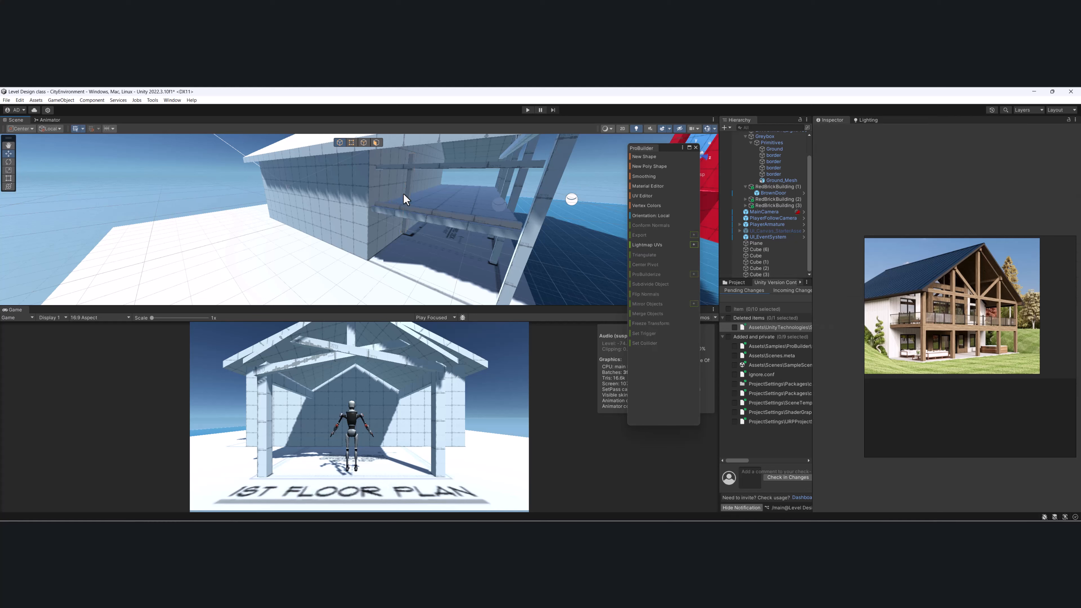
key(r)
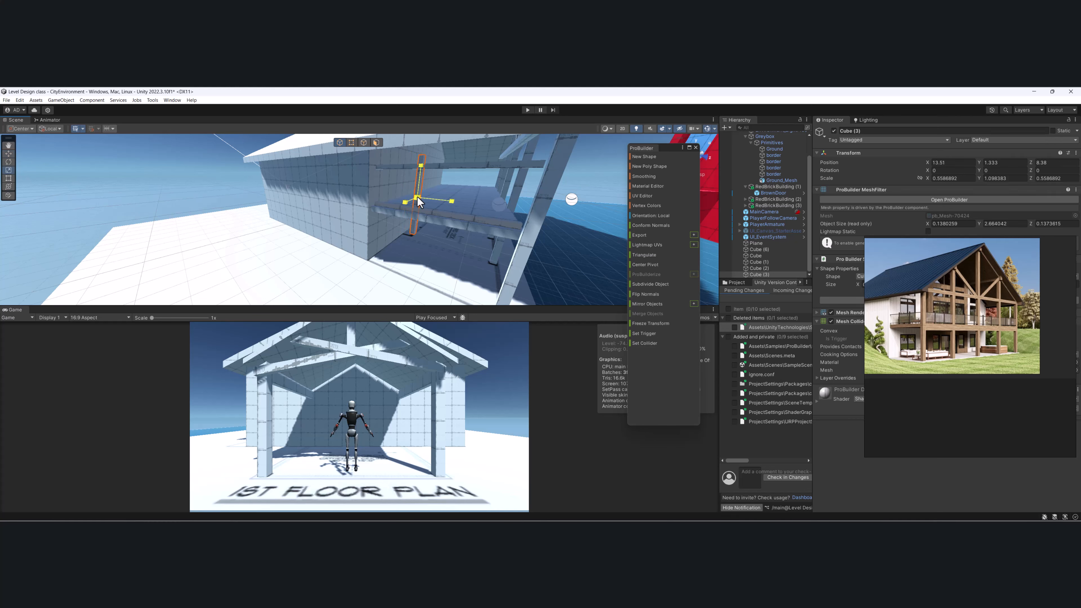
drag(417, 198, 409, 206)
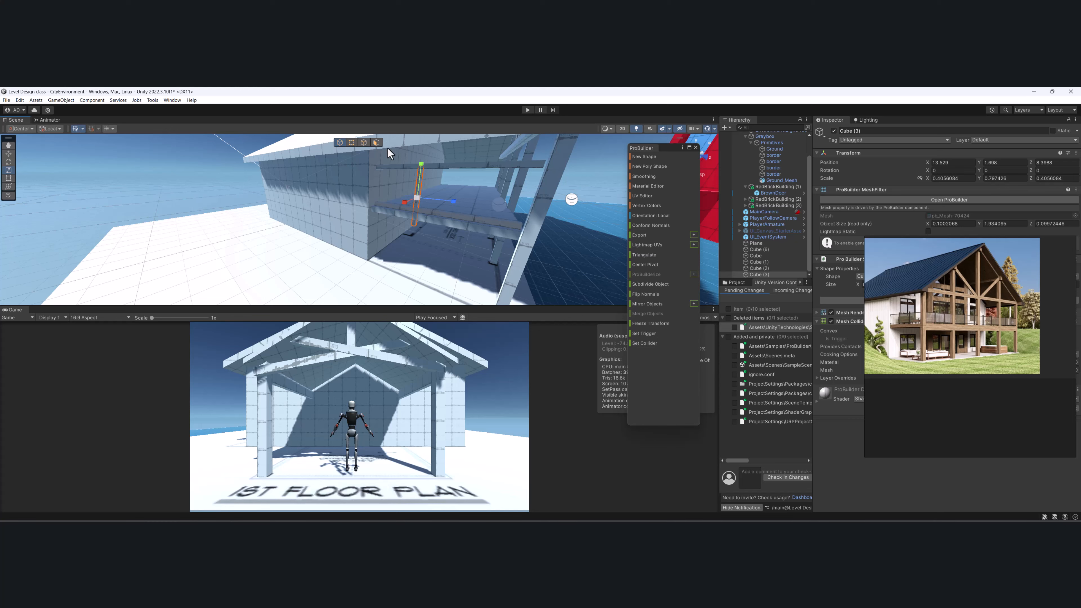
- Adjust the post's end vertices to fit between the two side rails, making it about 1.55 units high
click(351, 143)
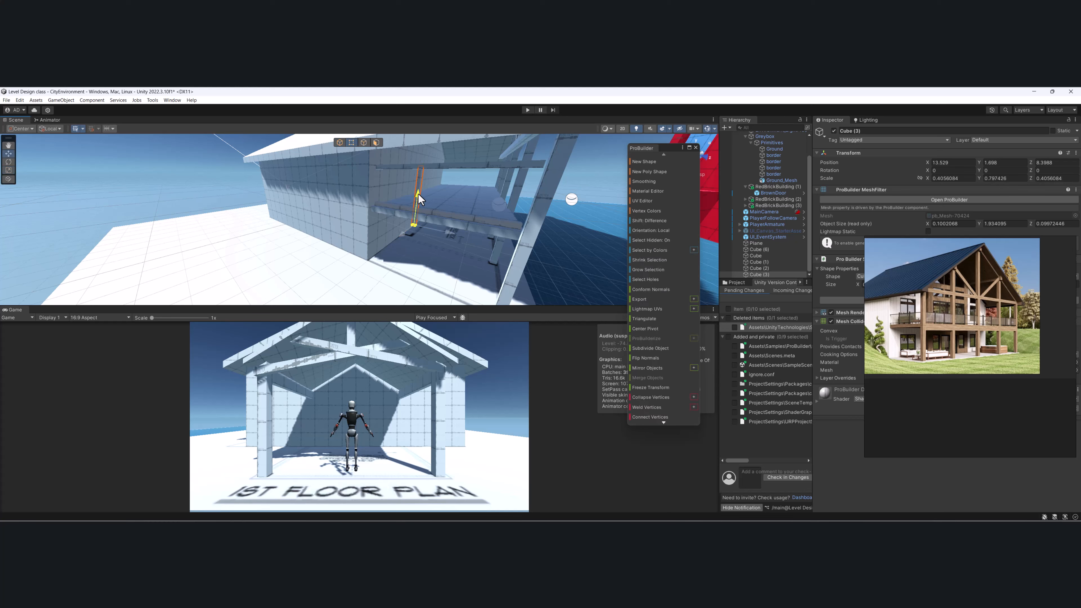
drag(418, 193, 489, 200)
click(340, 143)
scroll(443, 203, up, 2)
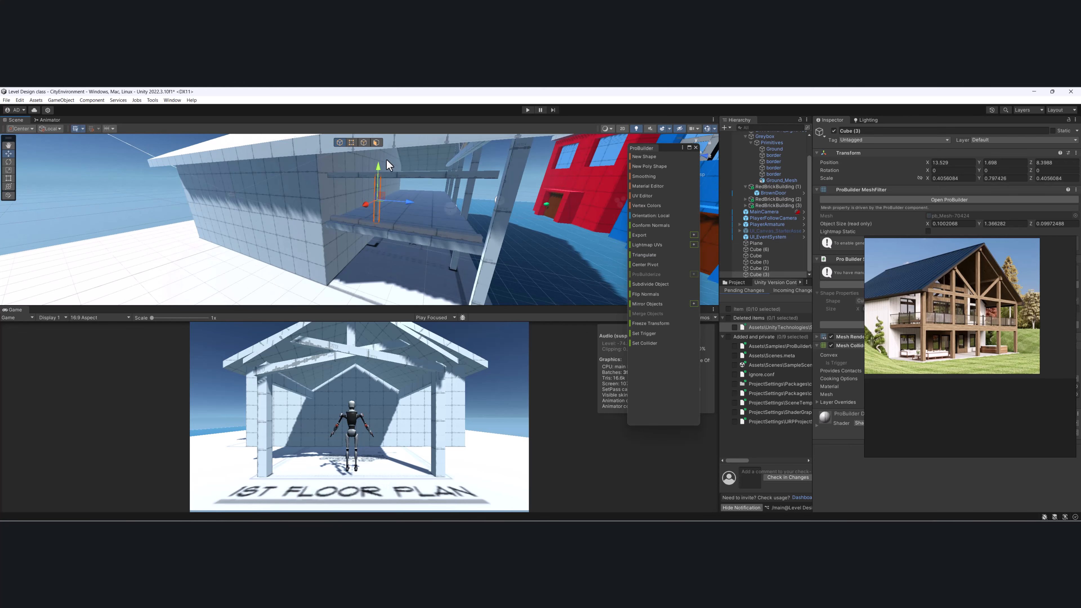
click(351, 143)
alt+drag(365, 157, 382, 184)
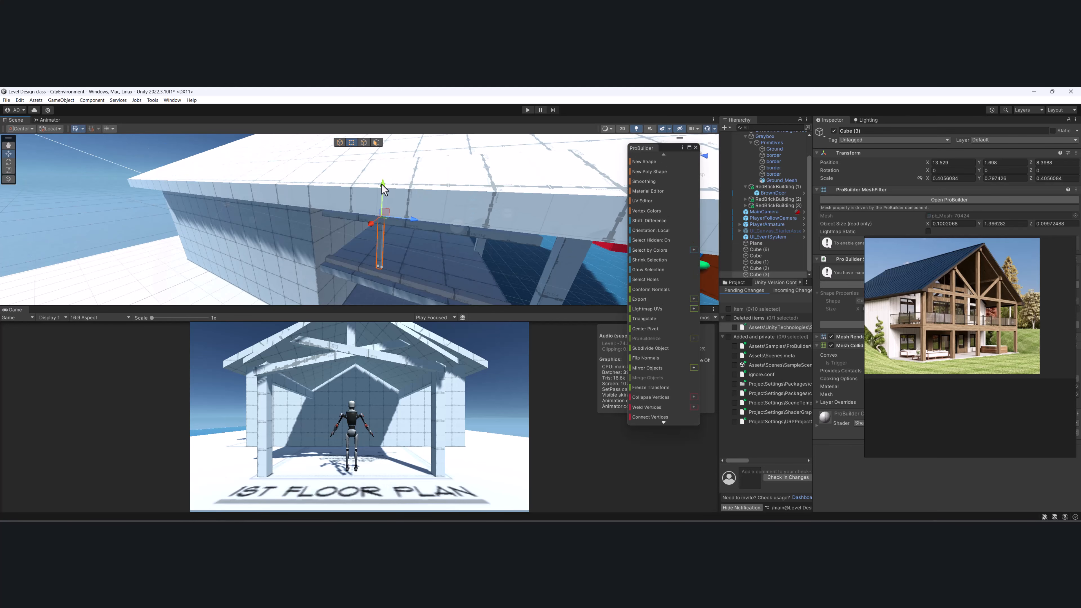
alt+drag(412, 245, 508, 231)
click(339, 143)
- Duplicate the railing post to about Z 9.99, and merge both posts and both side rails into one object
key(ctrl+d)
shift+click(435, 190)
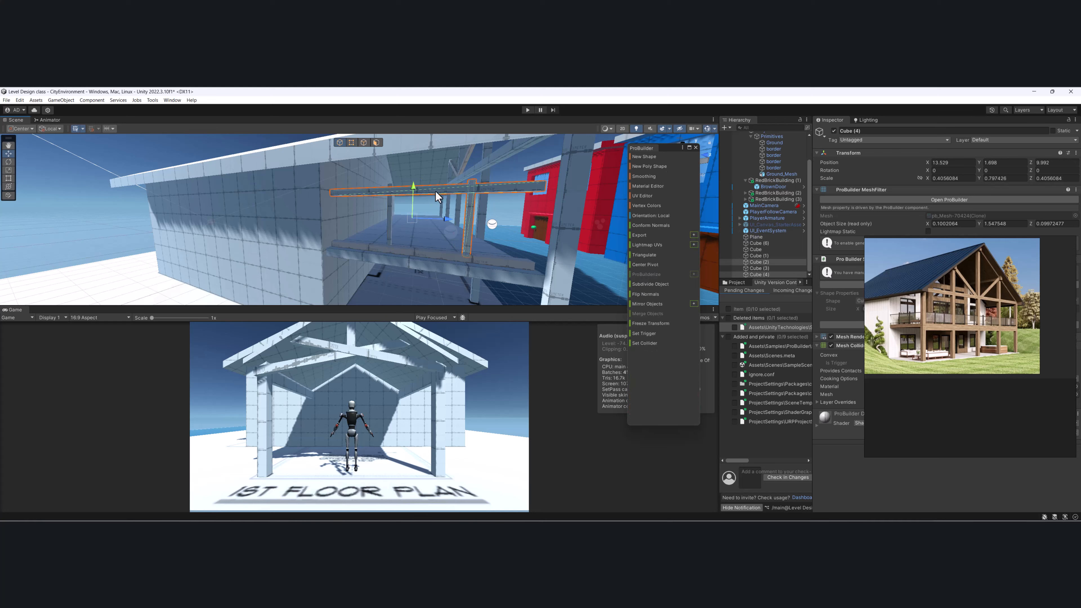
shift+click(439, 254)
shift+click(389, 222)
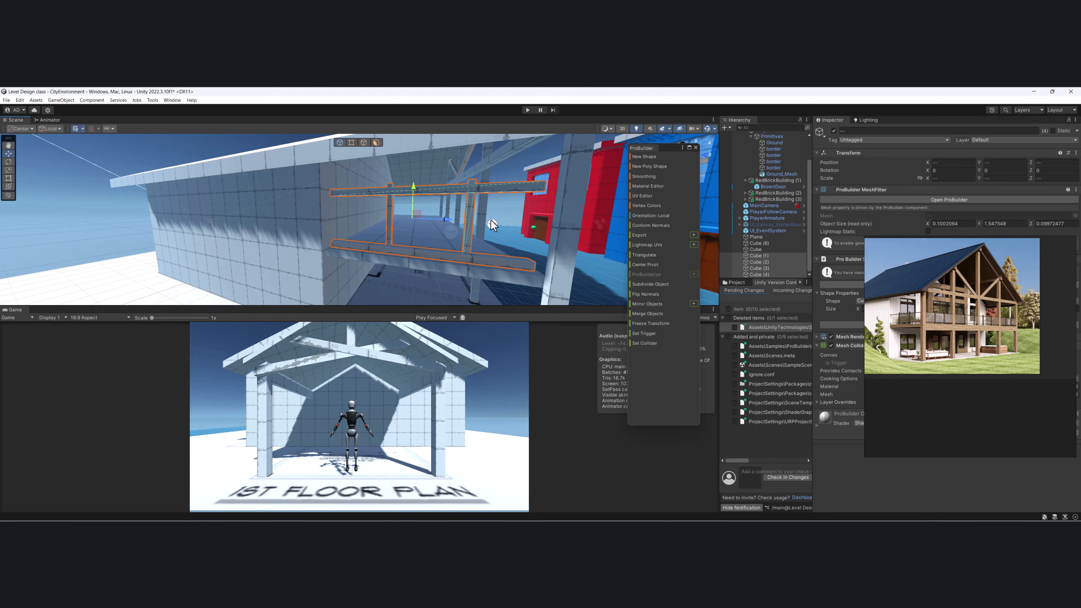
click(655, 312)
- Move the protruding faces of both railing posts in line with the rails, narrowing the railing to about 0.19 units
alt+drag(471, 237, 254, 213)
alt+drag(255, 213, 290, 213)
click(376, 143)
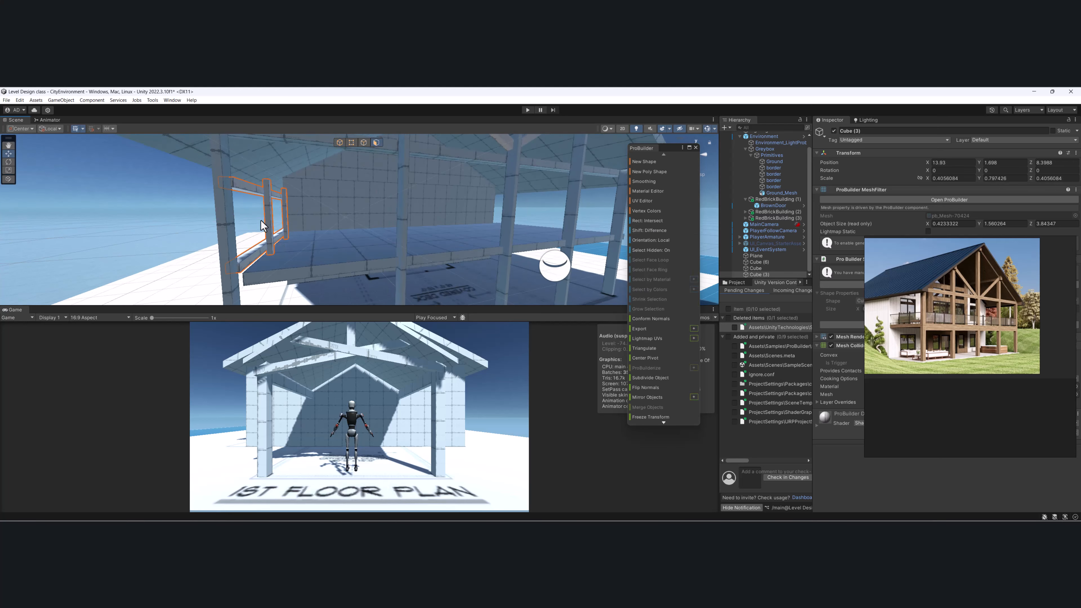
click(276, 225)
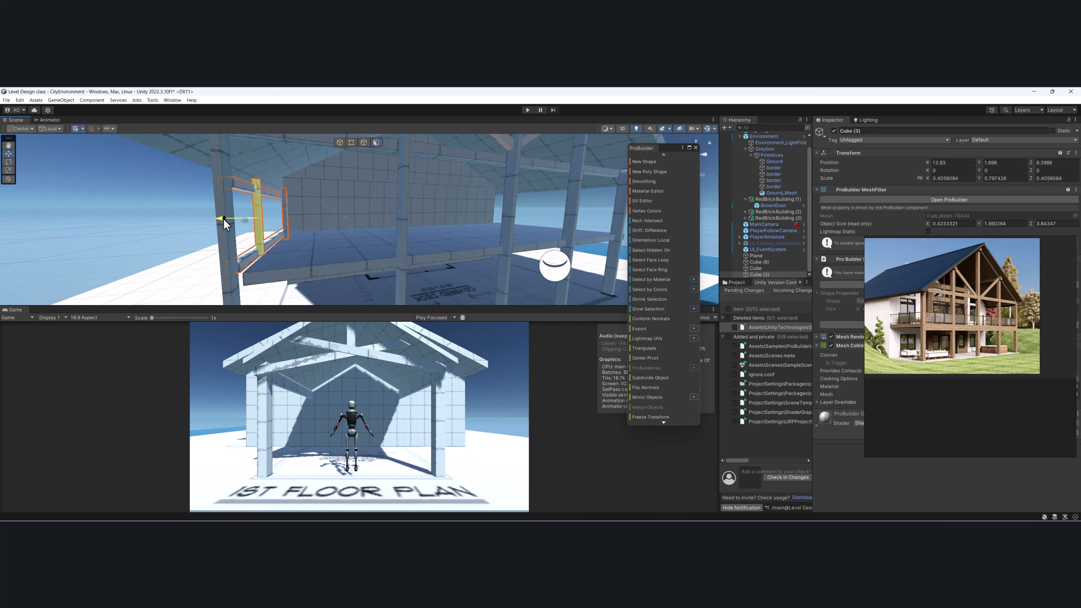
mouse_move(224, 219)
alt+mouse_down()
mouse_move(284, 210)
mouse_move(240, 214)
alt+mouse_up()
click(281, 214)
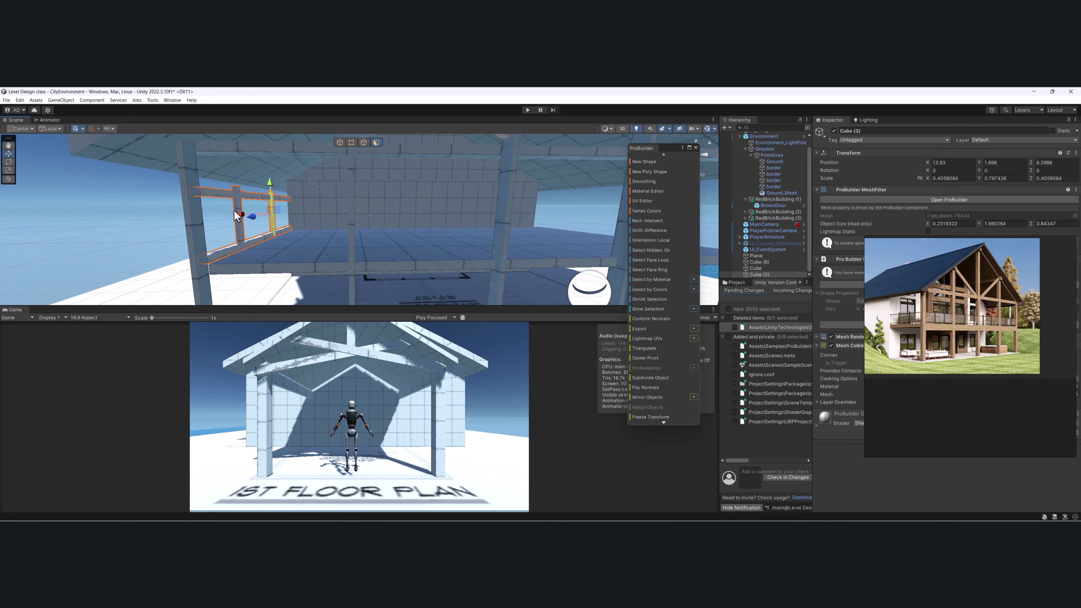
click(239, 217)
drag(209, 223, 207, 223)
click(341, 143)
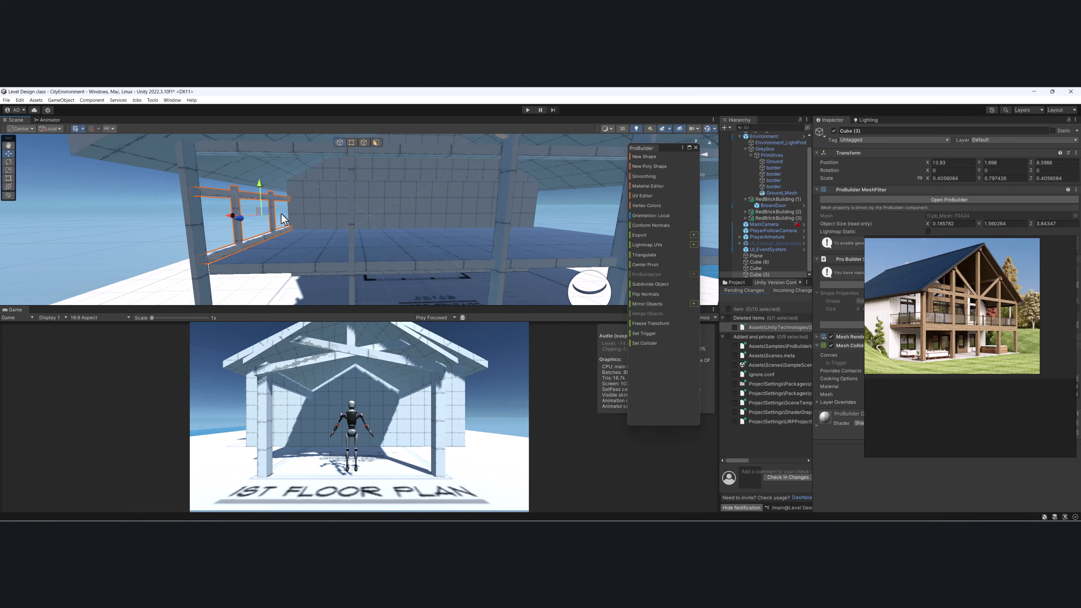
- Duplicate the side railing with a Y rotation of 90 and move the copy to the balcony's rear edge, about Z 11.14
key(ctrl+d)
mouse_move(413, 234)
alt+mouse_down()
mouse_move(309, 261)
mouse_move(315, 175)
alt+mouse_up()
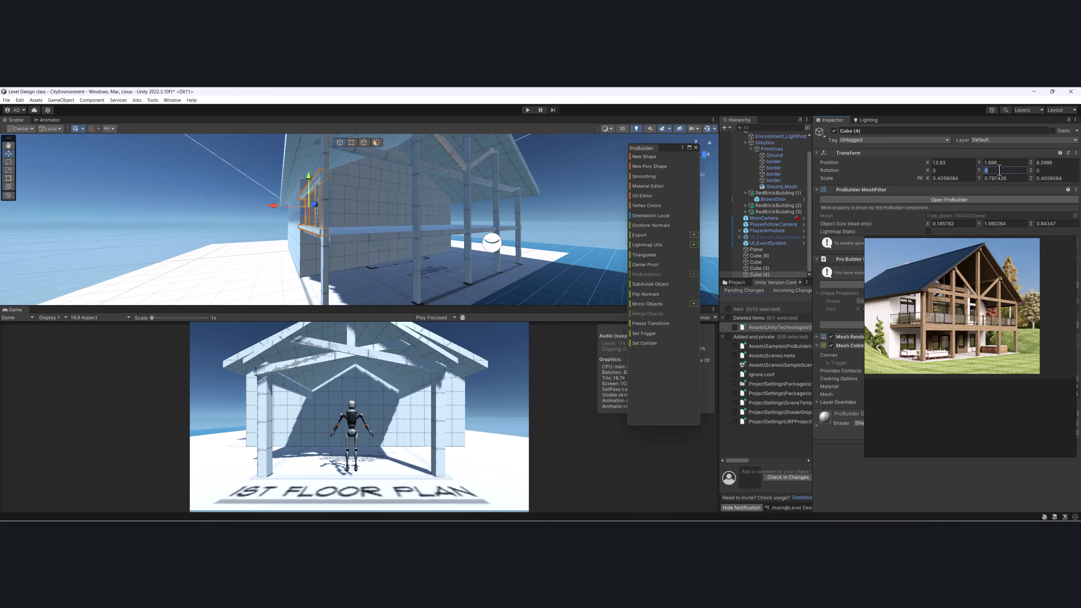
text(90)
alt+drag(276, 212, 362, 273)
drag(298, 241, 390, 272)
alt+drag(542, 284, 392, 244)
alt+drag(253, 232, 441, 223)
- Scale the rotated railing to about 2.93 by 1.19 by 0.07 units and fit it between the rear posts at about X 12.4
key(r)
alt+drag(524, 234, 380, 236)
key(w)
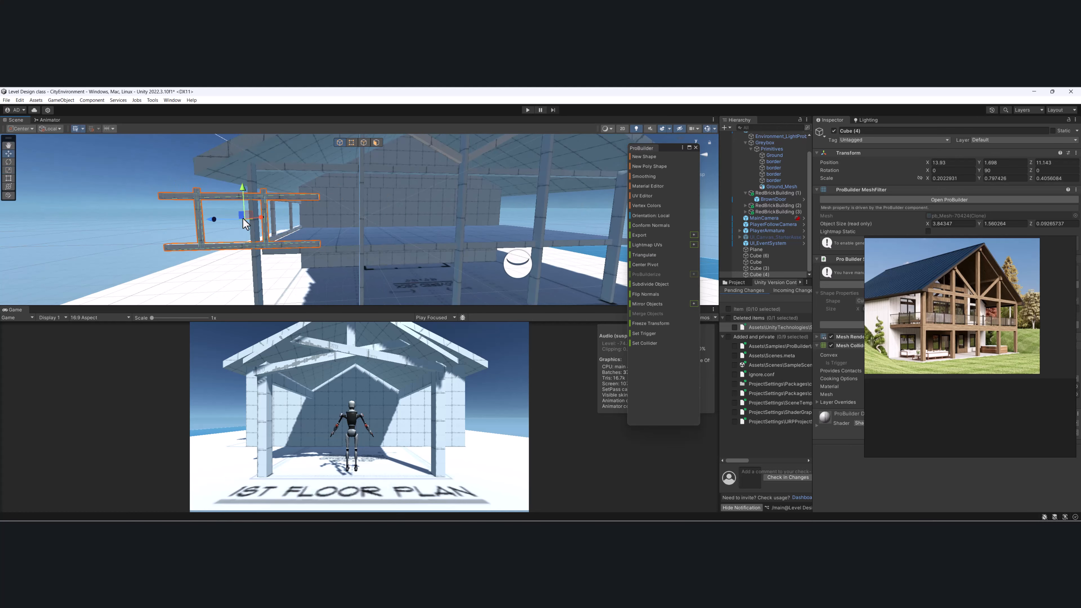
drag(253, 220, 298, 227)
key(ctrl+z)
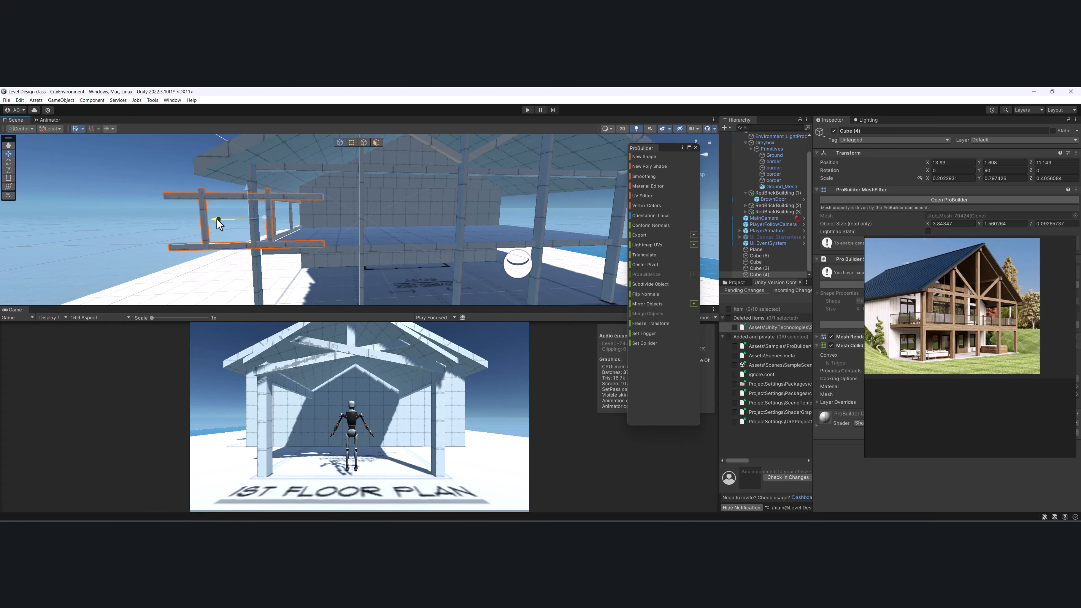
drag(215, 220, 279, 218)
key(r)
key(w)
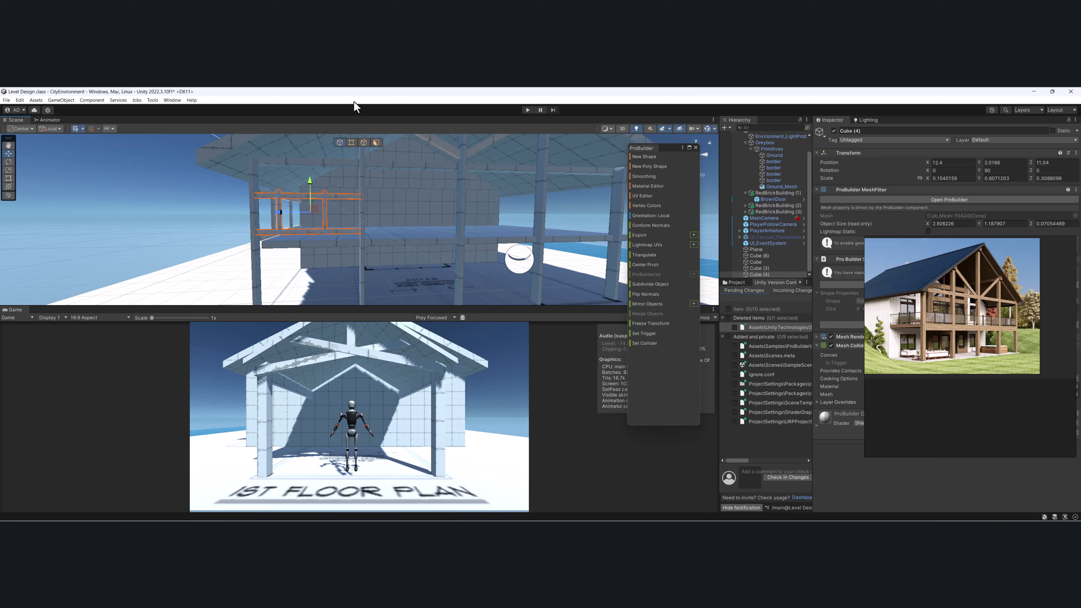
- Adjust the rear railing's end vertices along the balcony edge to meet the post, and select the side railing
click(352, 142)
alt+drag(345, 185, 344, 228)
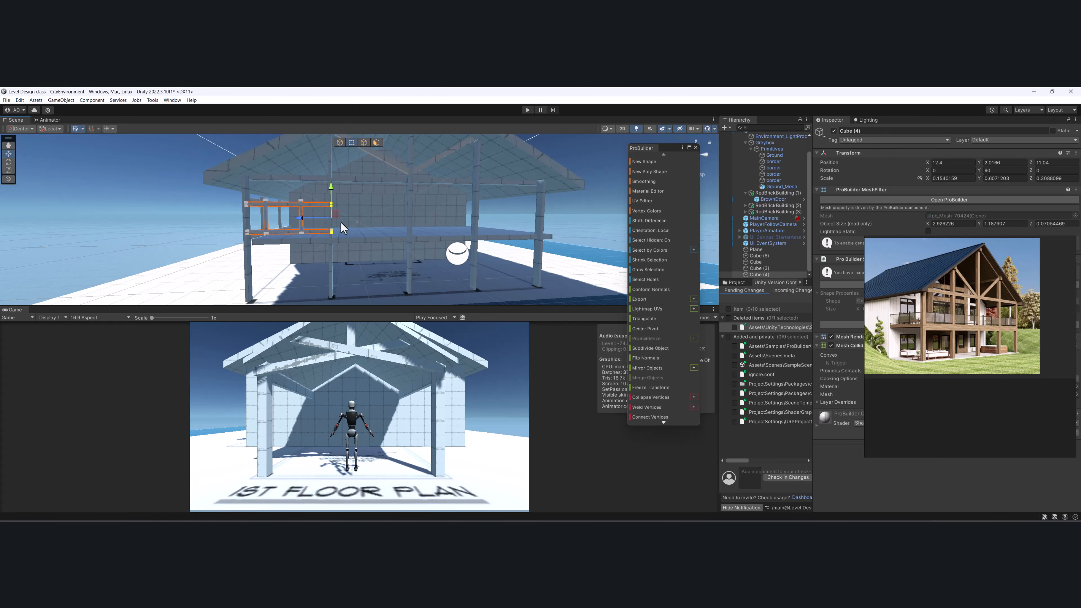
drag(475, 225, 312, 188)
click(340, 143)
click(279, 214)
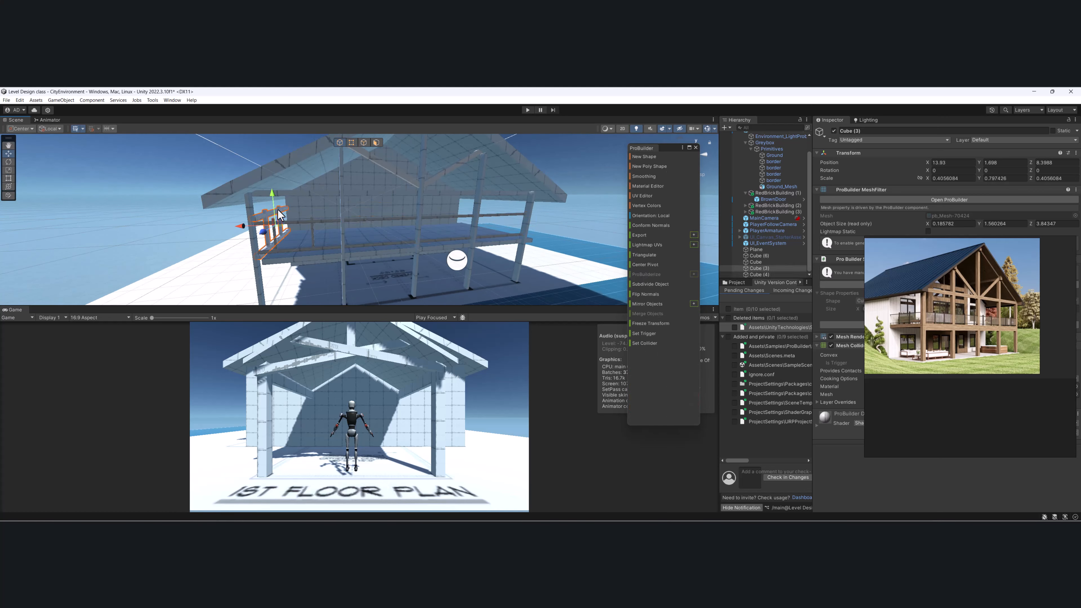
- Duplicate the side railing onto the balcony's opposite side and move the balcony slab's side face inward to line up with it
key(ctrl+d)
drag(281, 225, 517, 210)
click(441, 226)
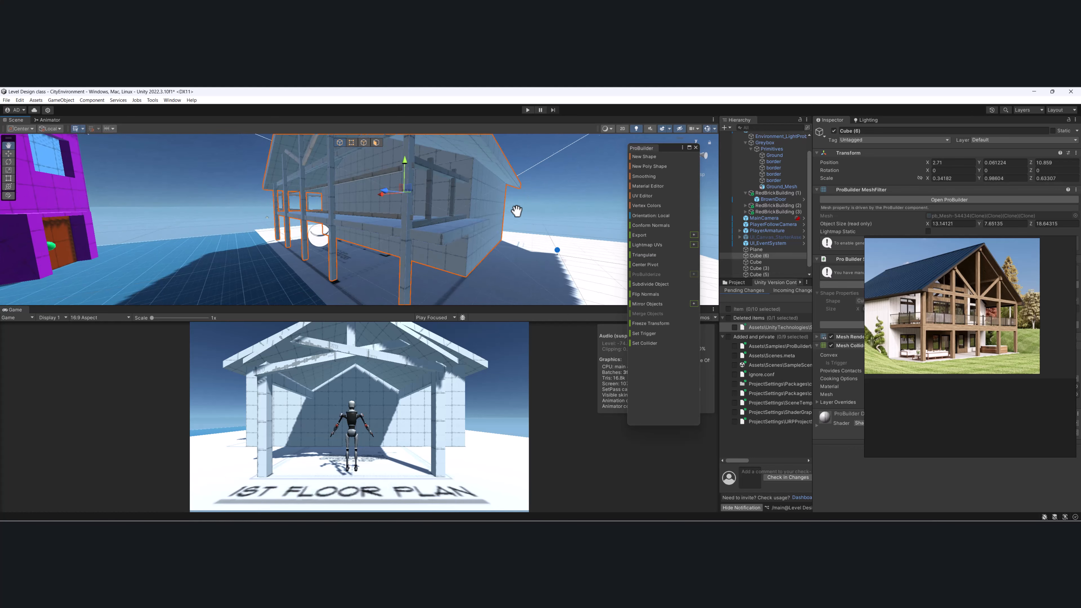
click(376, 142)
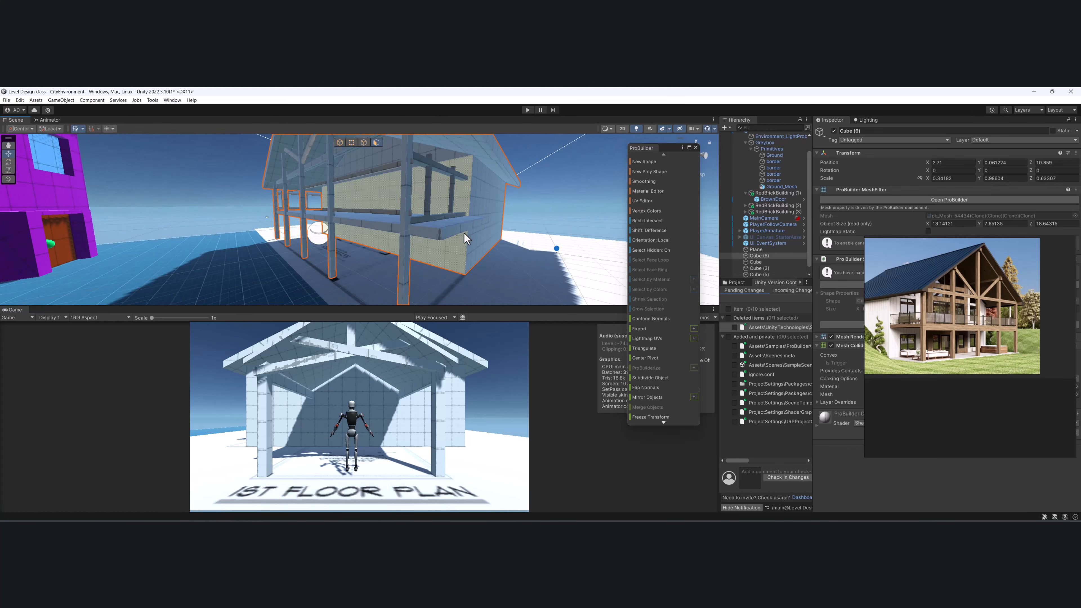
click(476, 224)
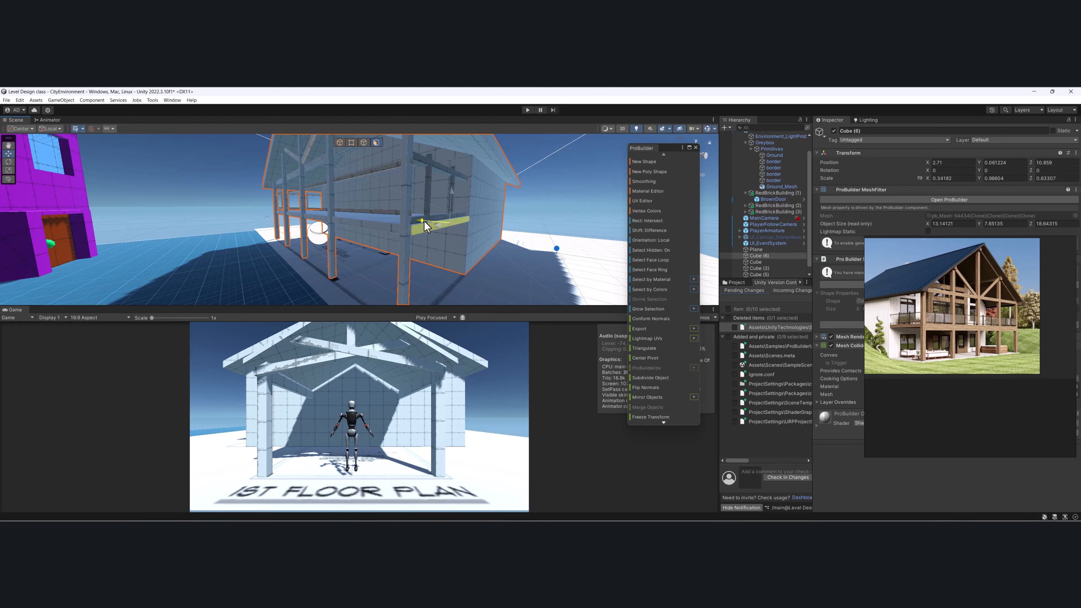
alt+drag(424, 220, 419, 221)
click(339, 142)
alt+drag(344, 213, 418, 212)
scroll(350, 223, up, 4)
click(649, 157)
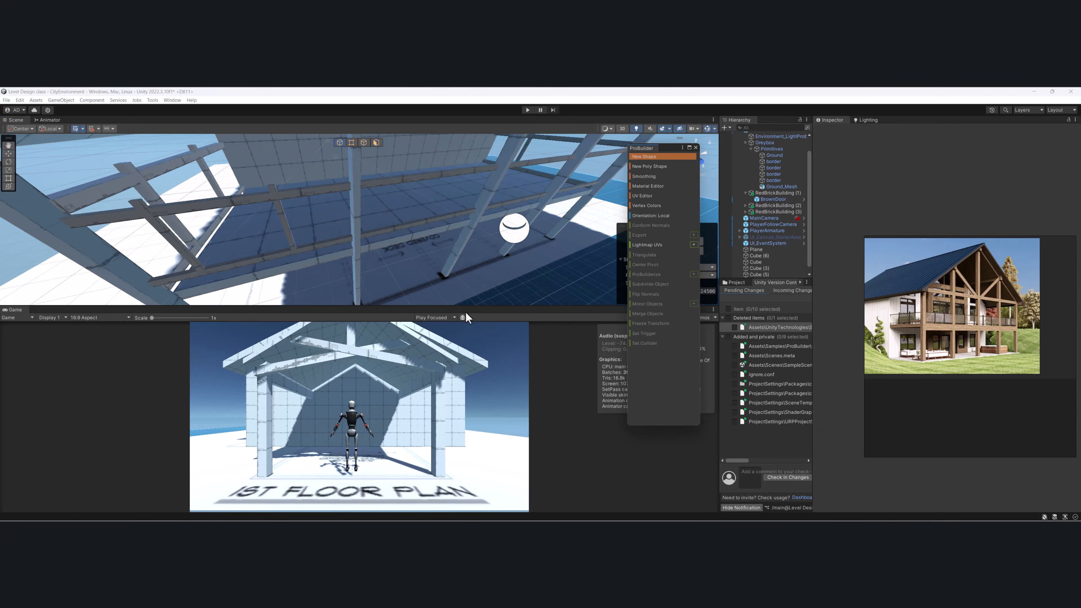
click(465, 304)
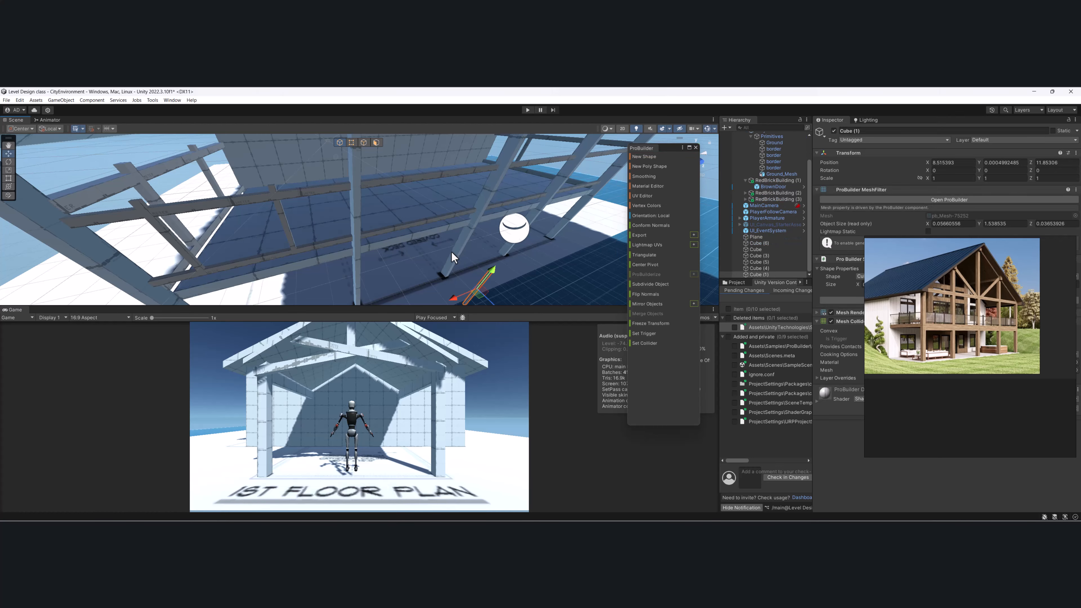
middle_drag(451, 251, 459, 229)
key(shift+space)
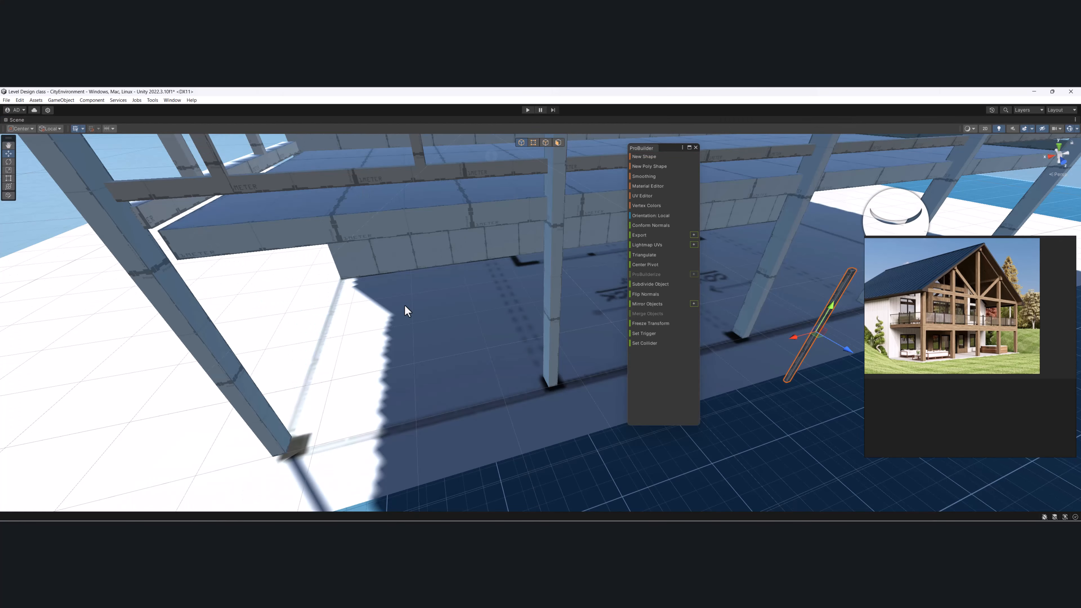
alt+drag(405, 305, 339, 330)
key(Delete)
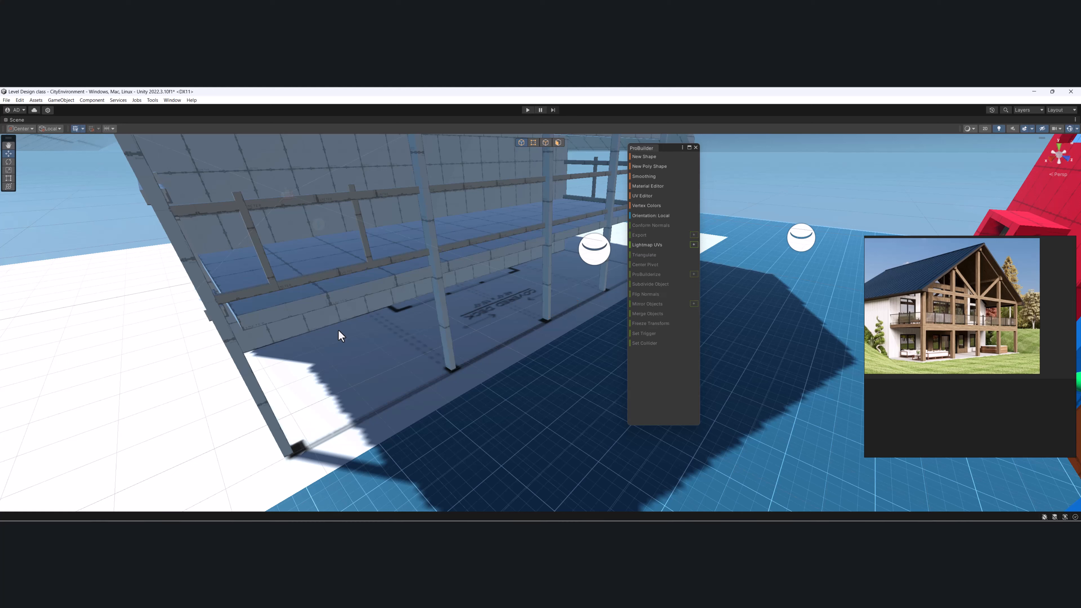
- Draw a cube post with a base of about 0.15 by 0.19 units beside the balcony and raise it to railing height
click(647, 157)
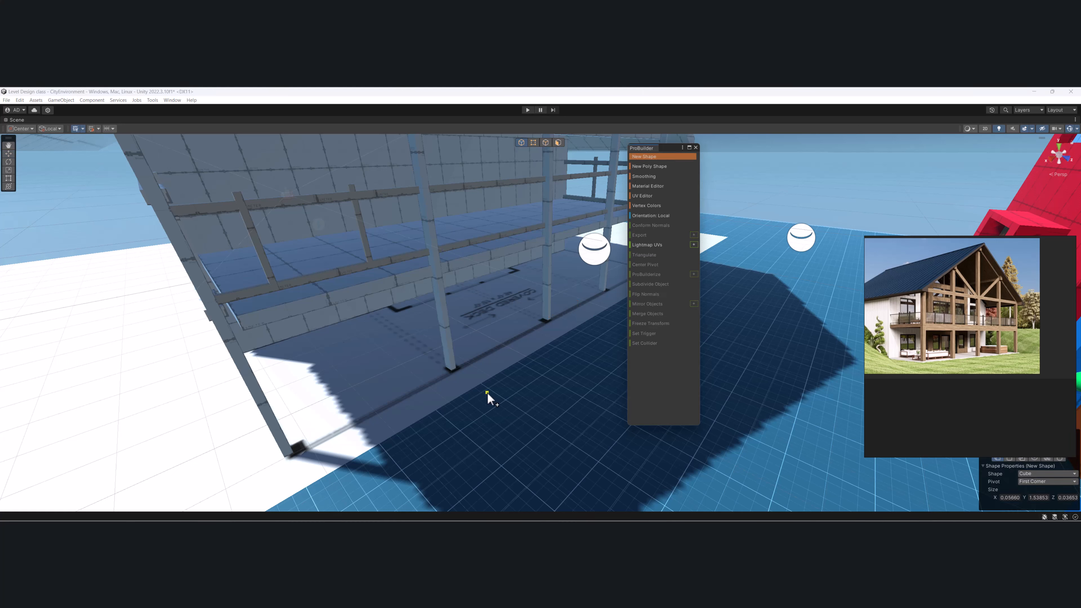
drag(487, 393, 487, 404)
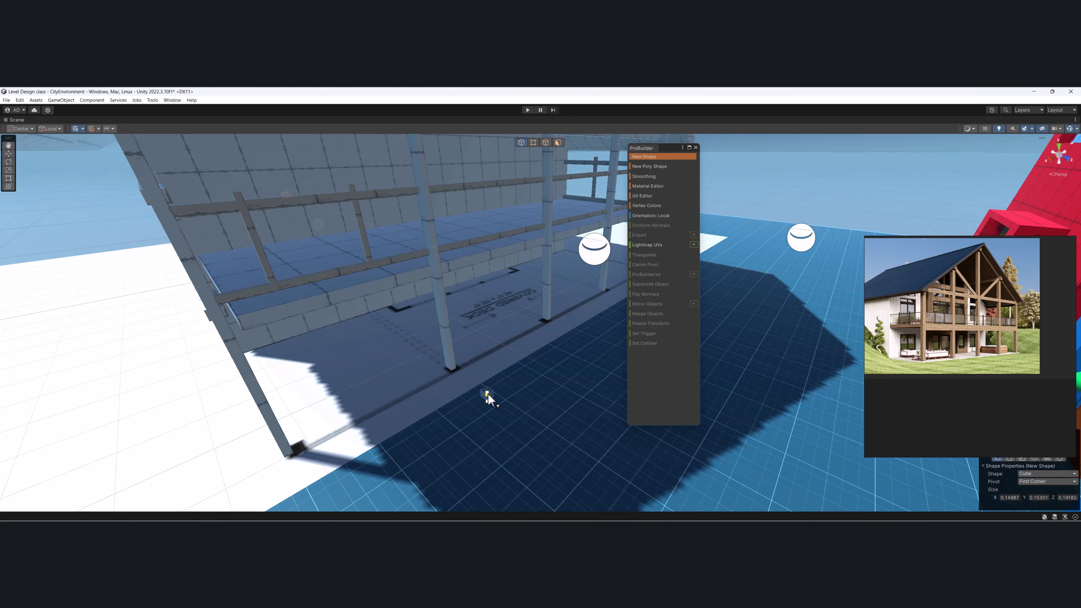
click(493, 343)
key(e)
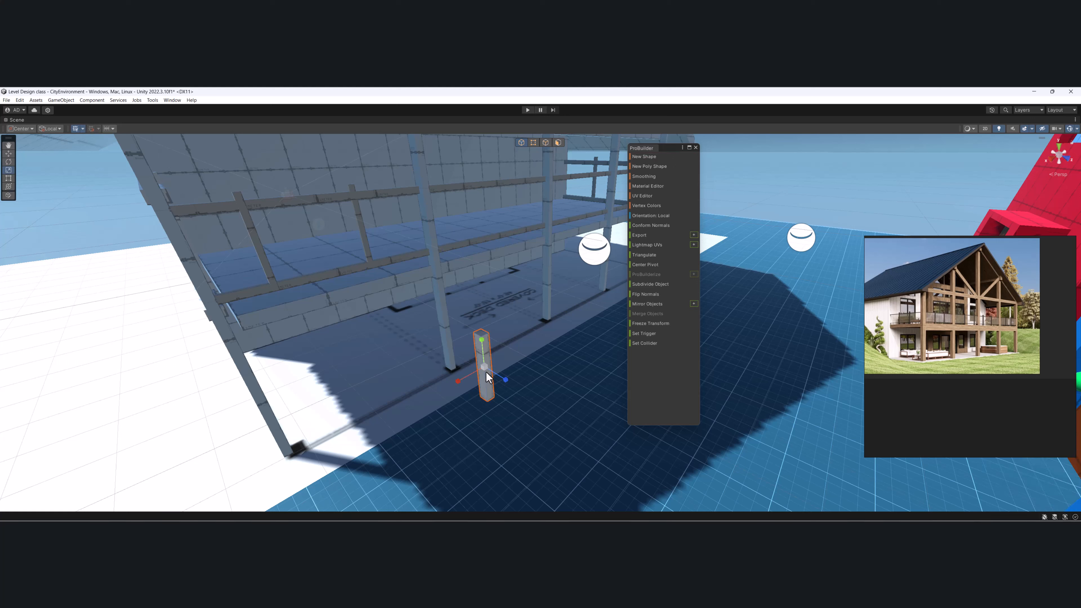
drag(484, 339, 477, 203)
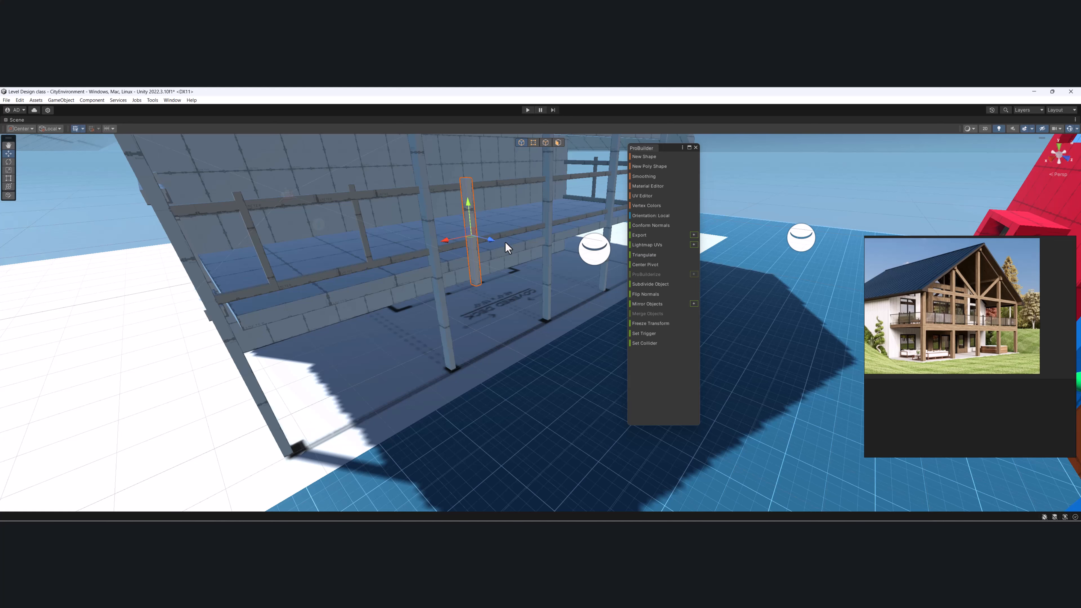
- Move the new post into line with the rear railing and resize it as a thin baluster spanning both rails
drag(498, 244, 340, 221)
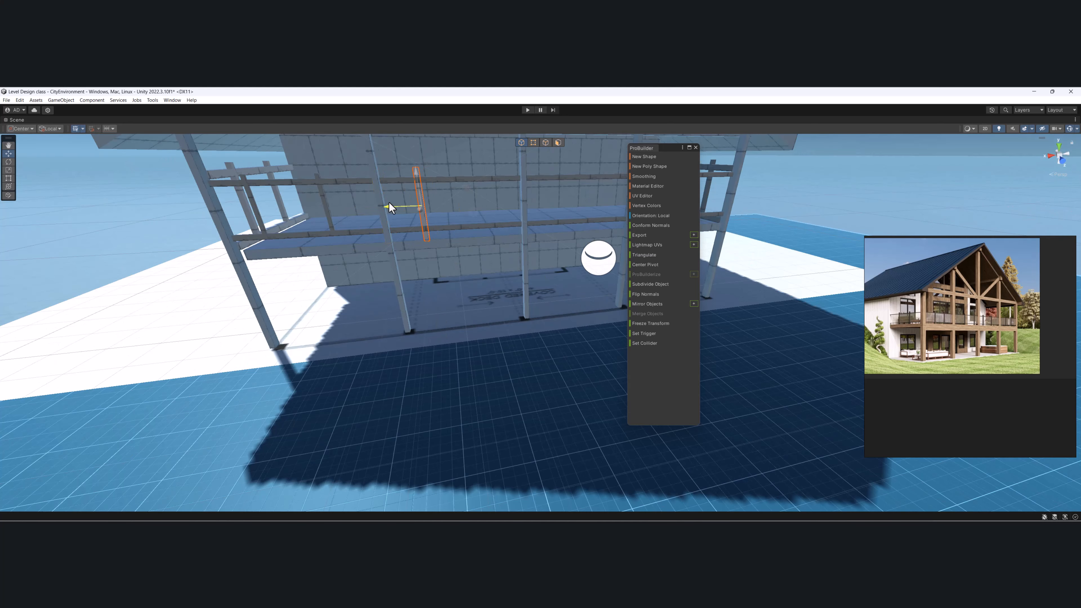
drag(418, 204, 416, 204)
scroll(417, 203, up, 5)
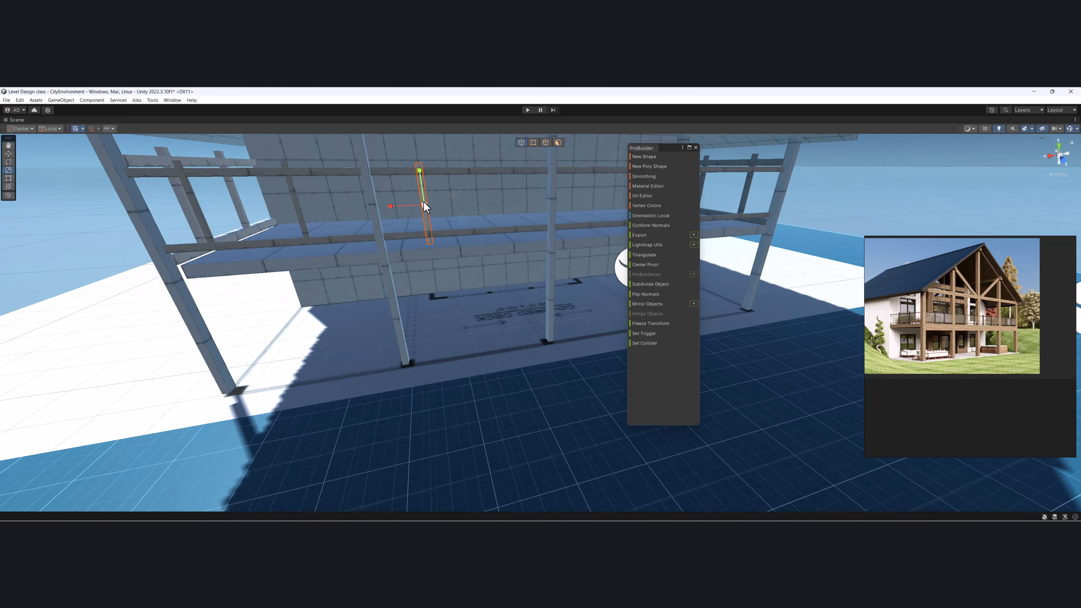
middle_drag(424, 201, 401, 241)
alt+drag(401, 242, 404, 270)
- Duplicate the baluster repeatedly along the rear railing, spacing the copies across the bays up to the far corner
key(w)
drag(439, 304, 490, 233)
key(ctrl+d)
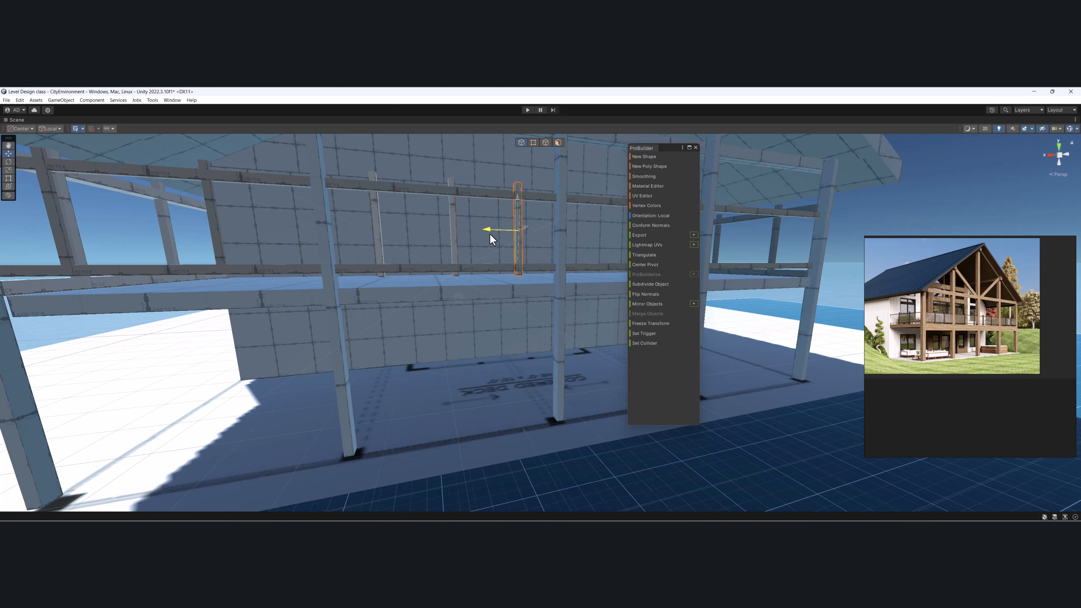
scroll(567, 250, down, 2)
middle_drag(567, 251, 353, 281)
drag(259, 289, 318, 303)
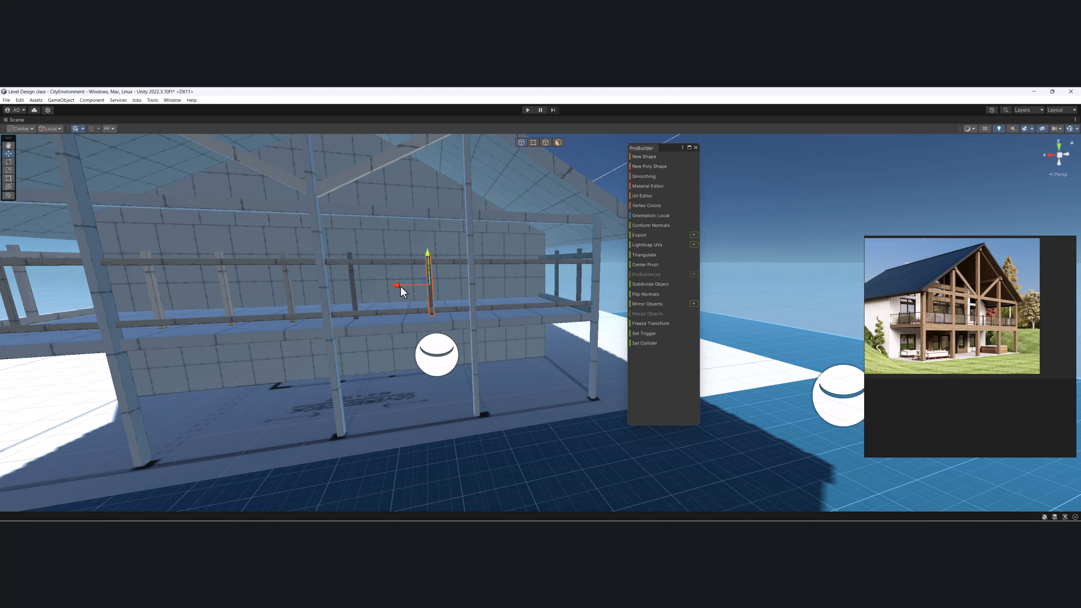
drag(400, 286, 520, 284)
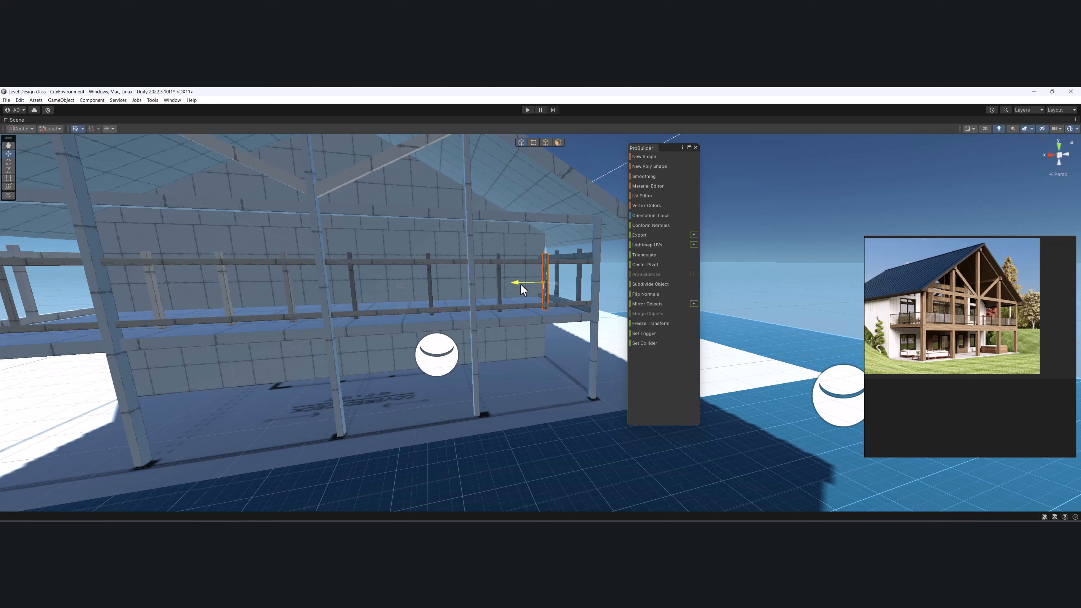
scroll(285, 285, down, 8)
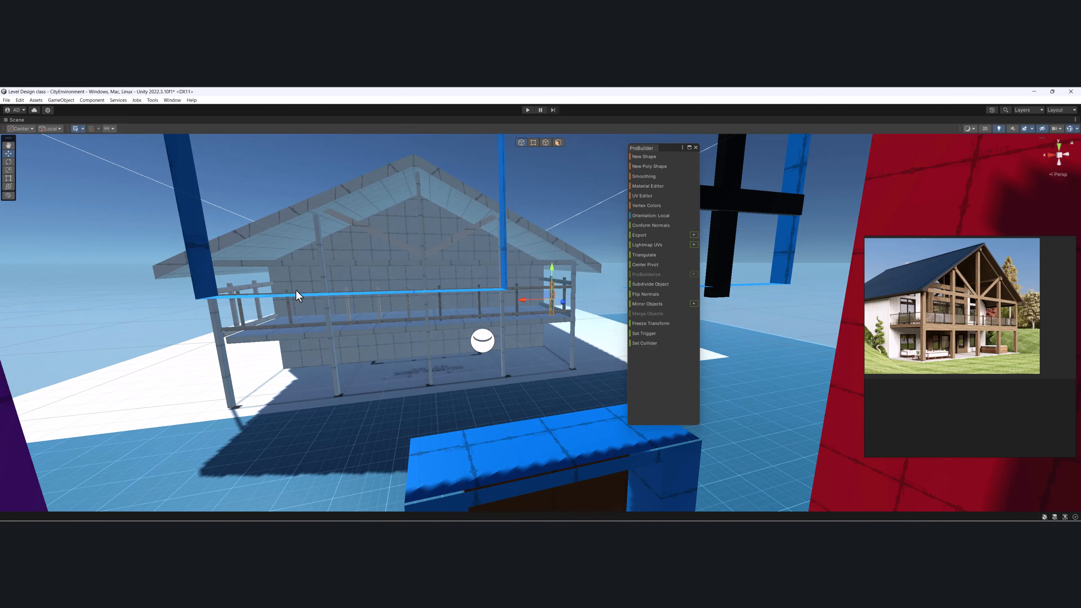
alt+drag(296, 290, 392, 264)
drag(188, 206, 556, 335)
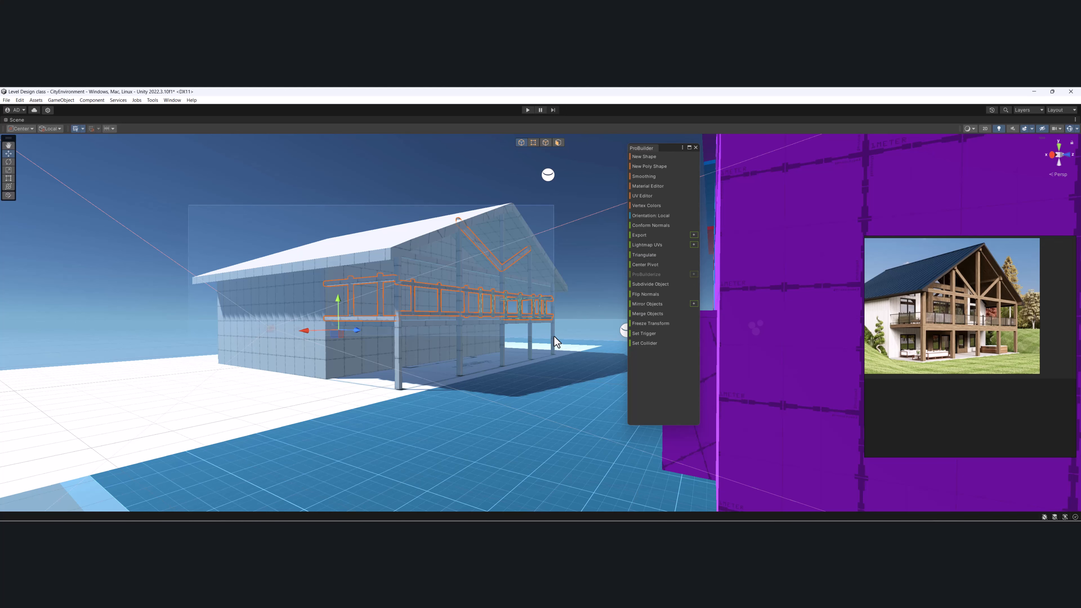
click(369, 243)
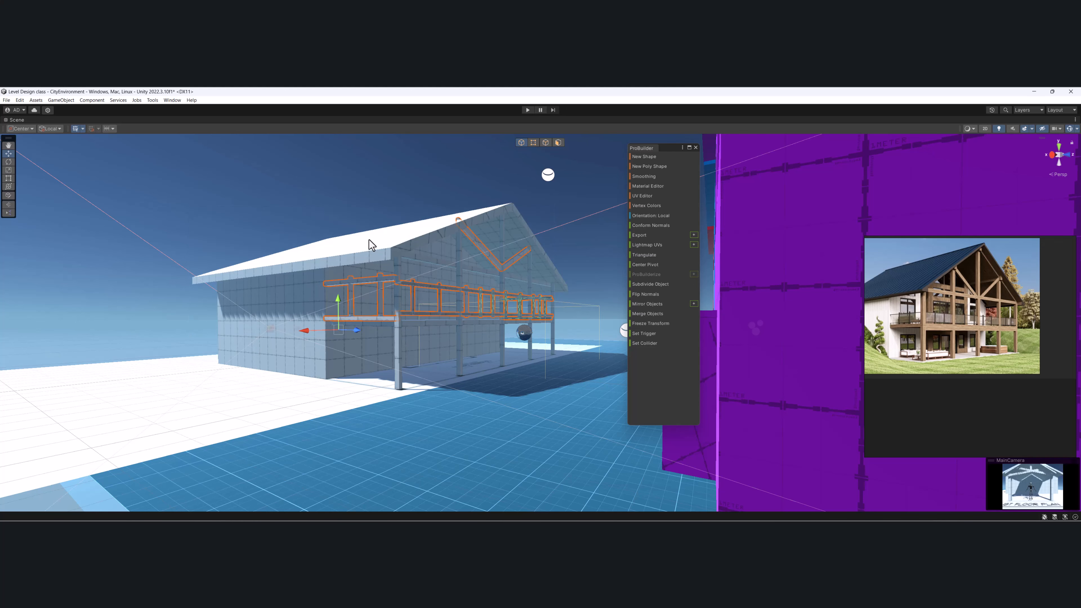
click(655, 304)
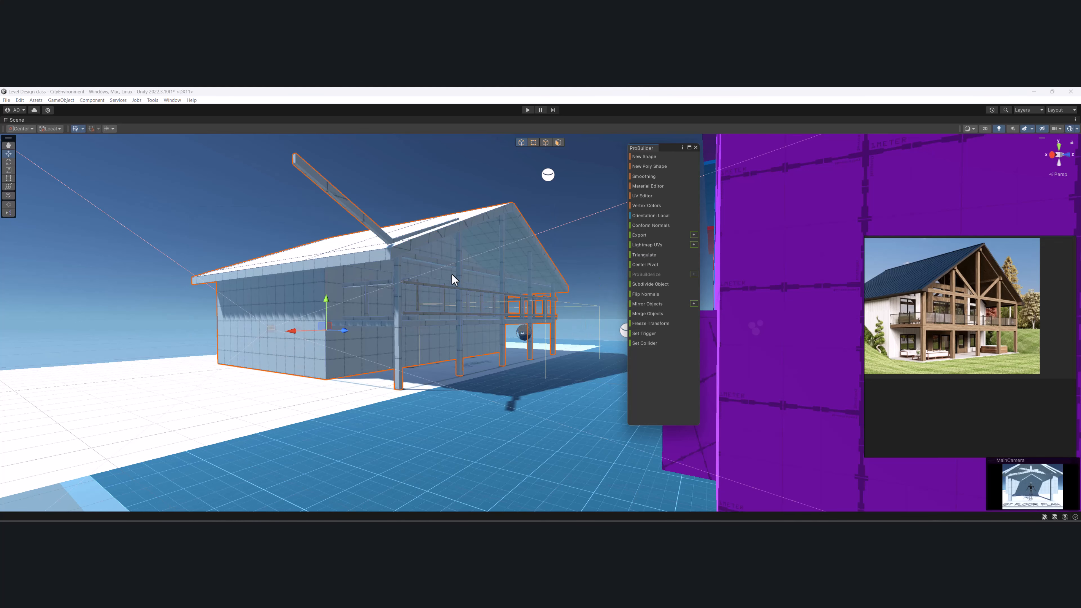
alt+drag(452, 275, 395, 278)
click(458, 310)
alt+drag(457, 310, 273, 290)
click(243, 308)
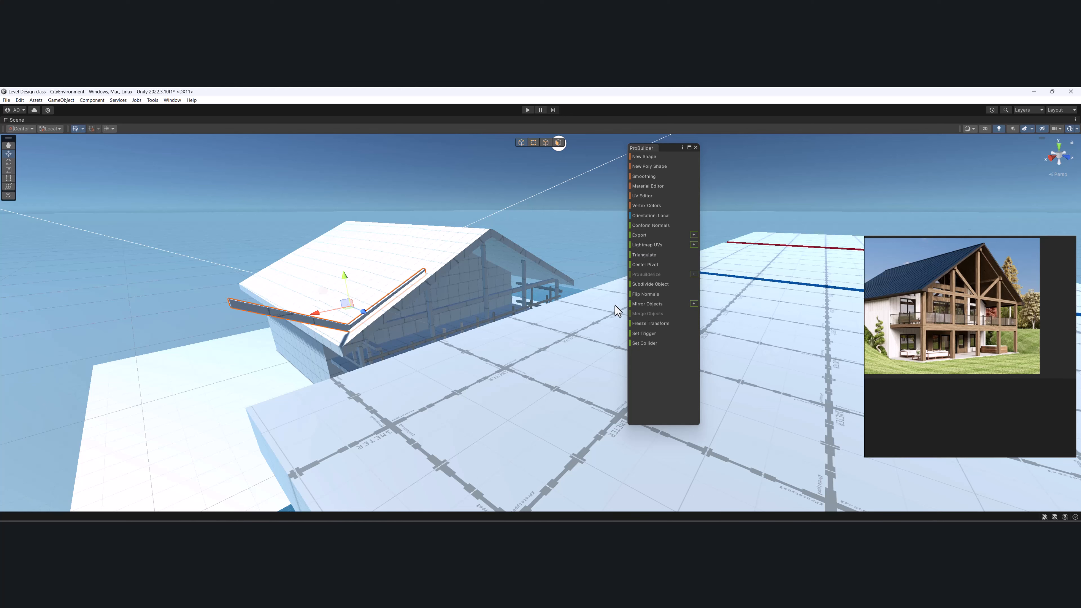
click(638, 303)
- Select the farmhouse together with its railings, balusters and gable braces and merge them into one object
scroll(346, 281, up, 4)
alt+drag(346, 281, 561, 328)
scroll(382, 261, down, 6)
alt+drag(276, 285, 413, 292)
shift+click(380, 274)
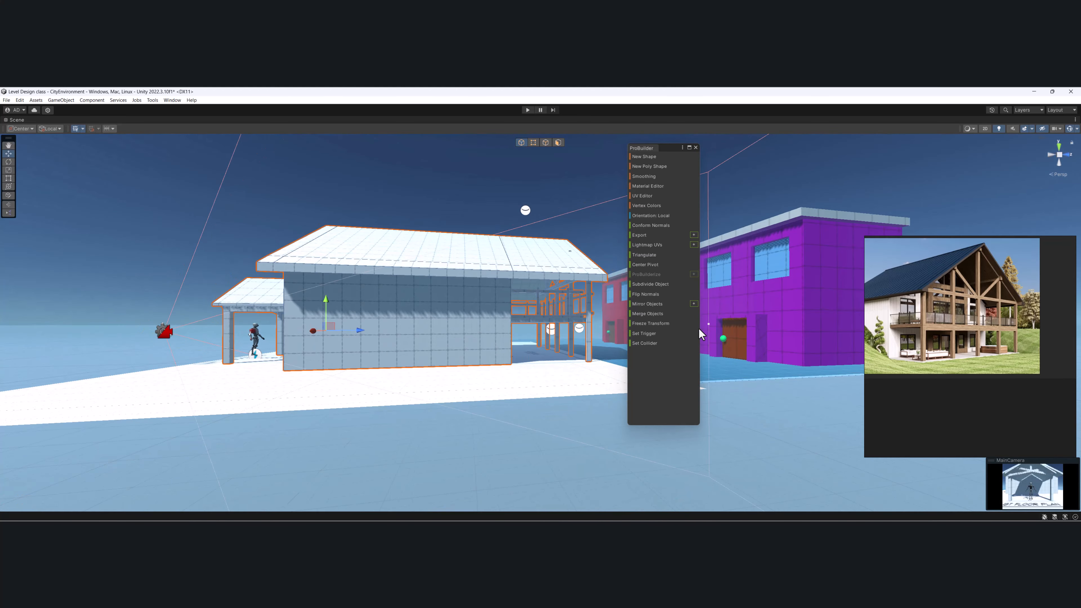
click(652, 315)
click(373, 271)
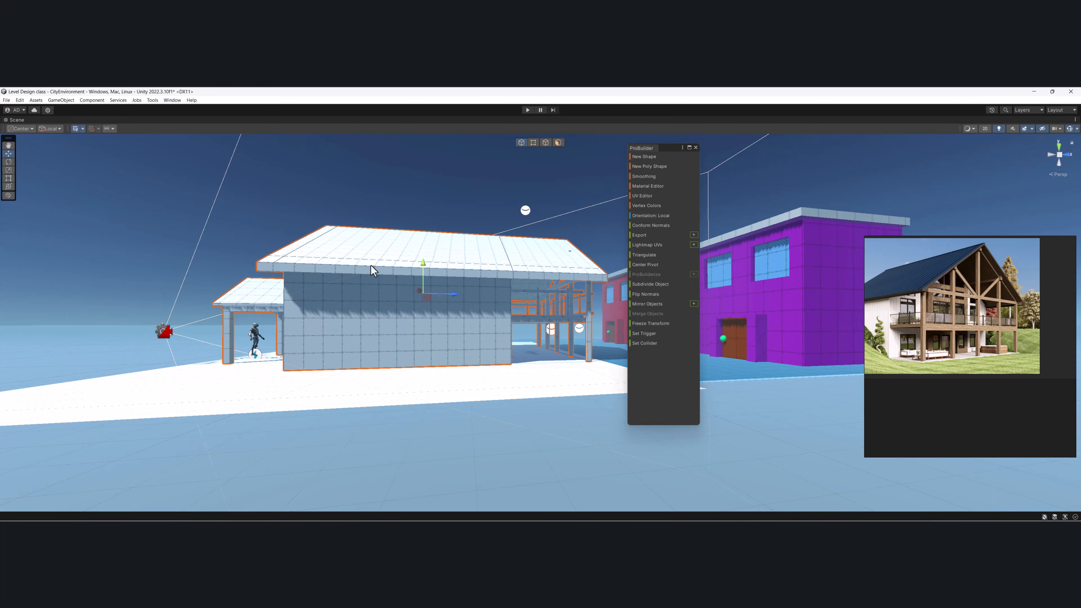
- Inspect the merged farmhouse from the rear, the roof side and the front porch
alt+drag(423, 265, 381, 324)
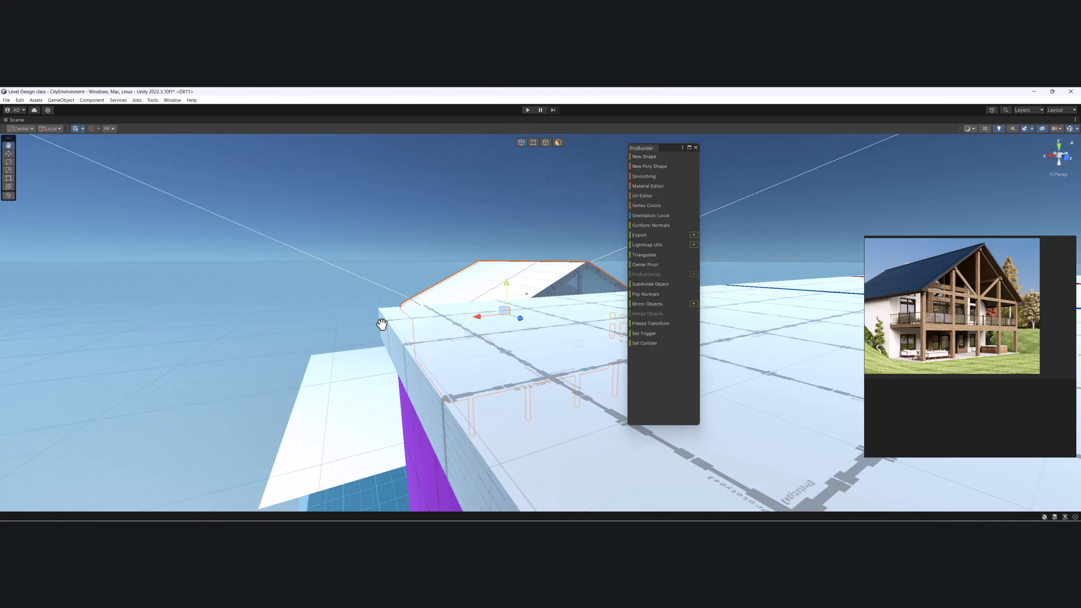
key(f)
alt+drag(346, 386, 328, 359)
middle_drag(328, 359, 313, 354)
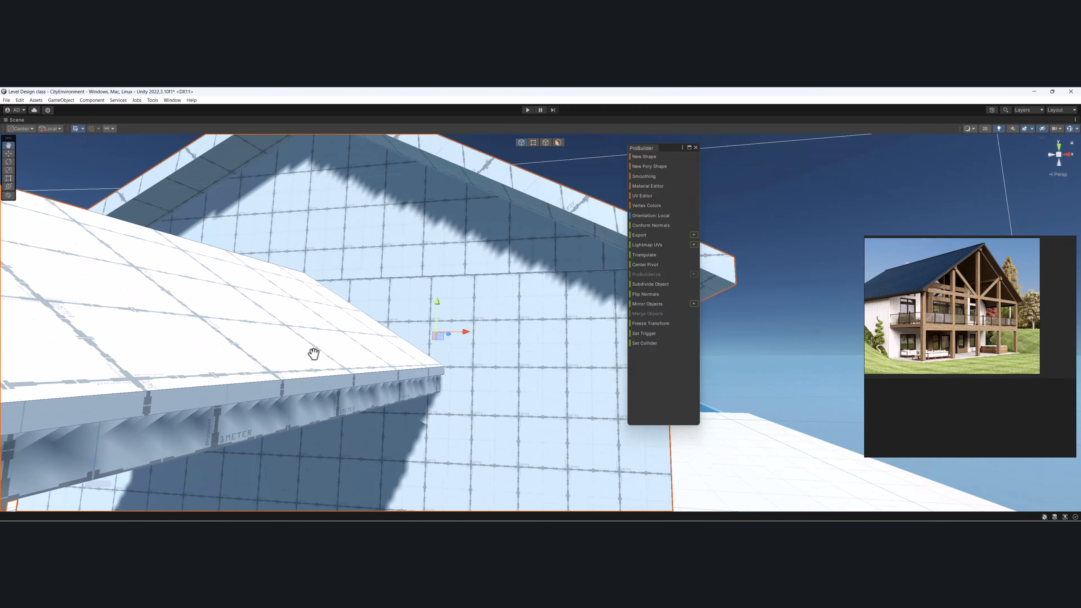
scroll(314, 354, down, 5)
alt+drag(320, 356, 383, 362)
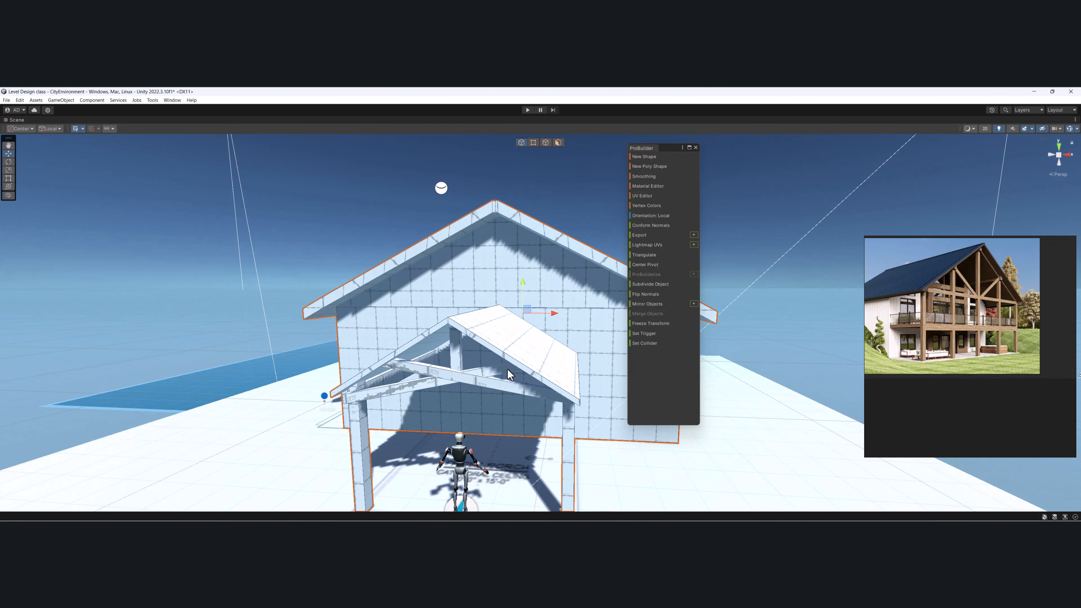
alt+drag(510, 375, 427, 339)
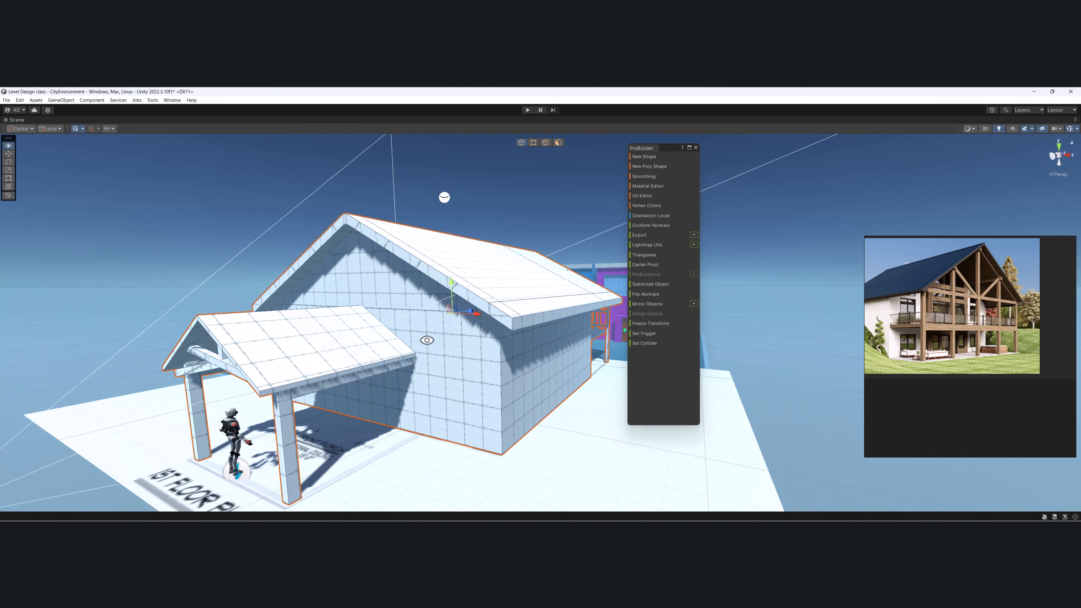